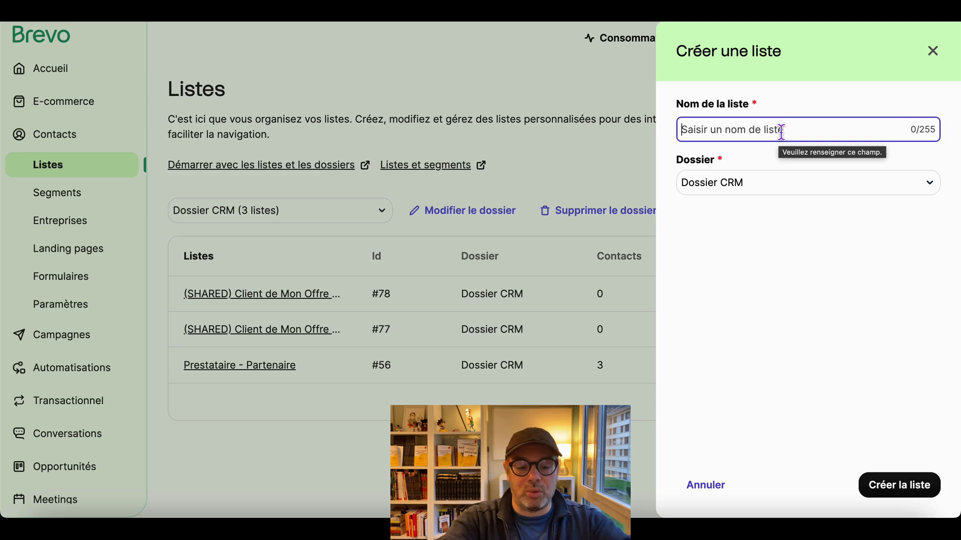
- Name the new Brevo list 'Prospects - Clients - SIO' under Dossier CRM and create it
{"action": "type", "text": "Prospect"}
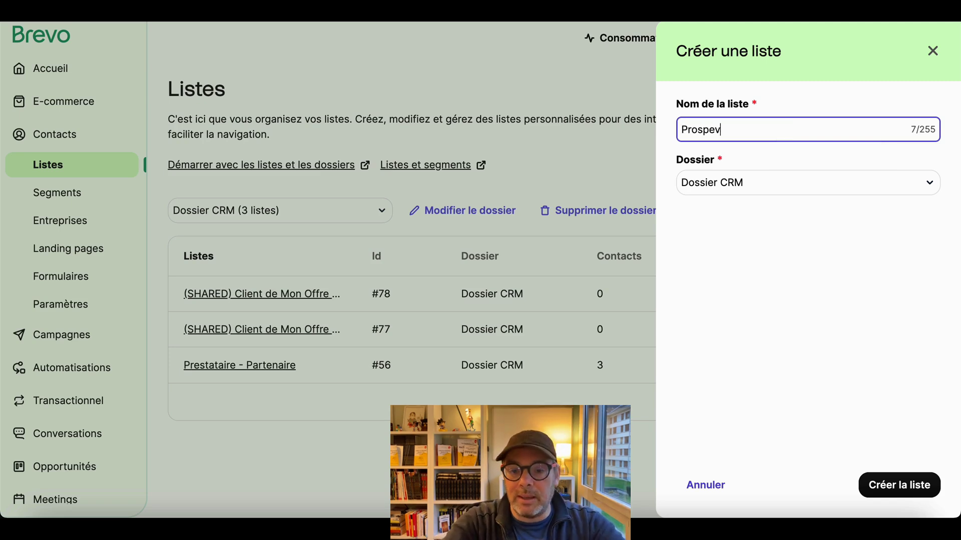
{"action": "type", "text": " -"}
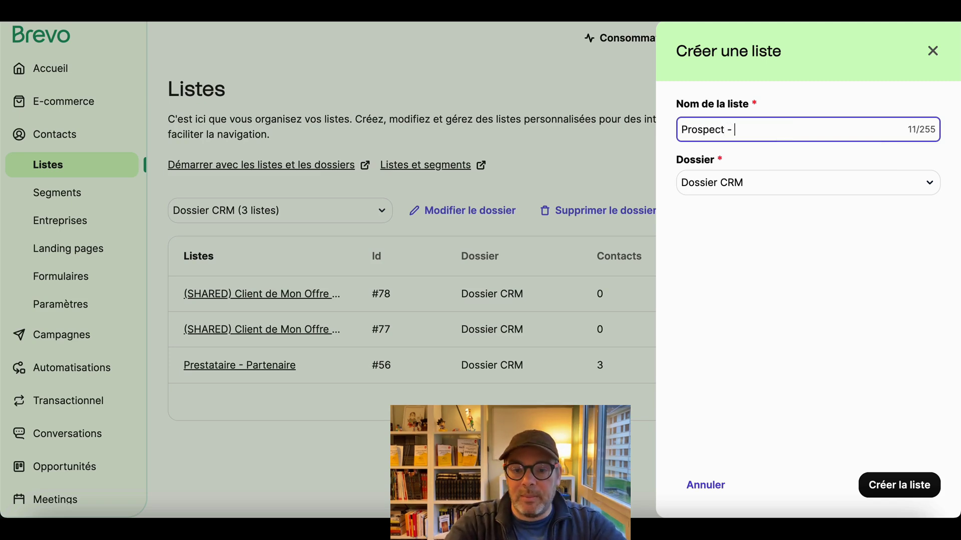
{"action": "key", "text": "BackSpace"}
{"action": "key", "text": "BackSpace"}
{"action": "key", "text": "BackSpace"}
{"action": "type", "text": "s - Clien"}
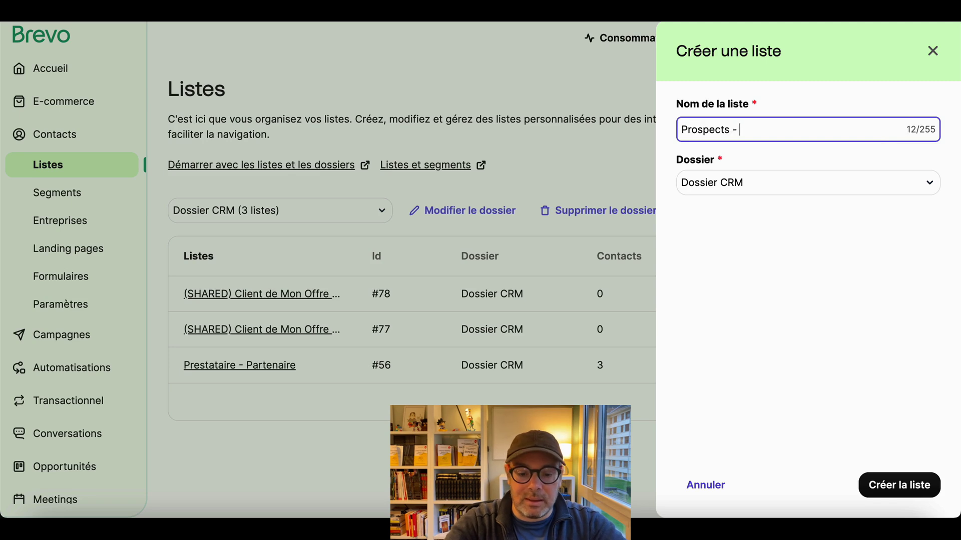
{"action": "type", "text": "ts - Clients -"}
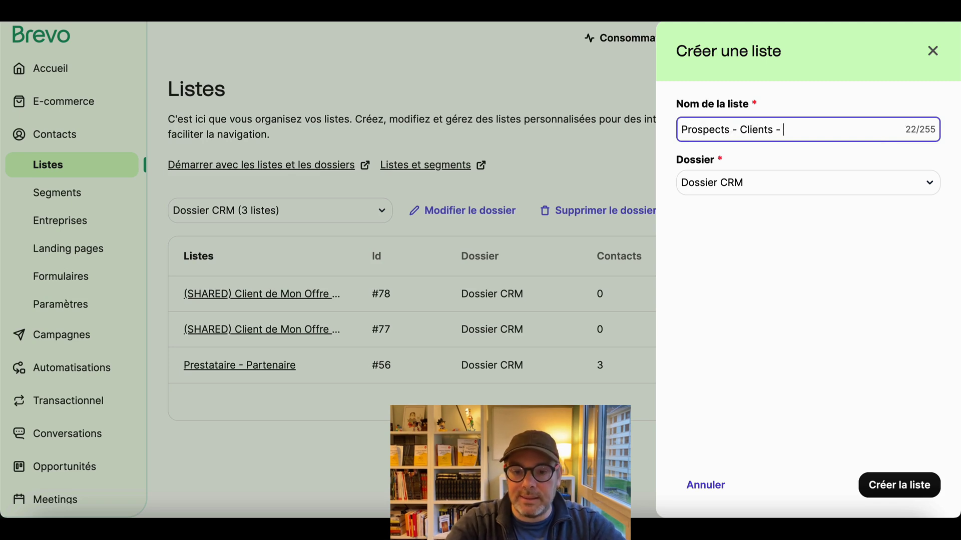
{"action": "type", "text": "SIO"}
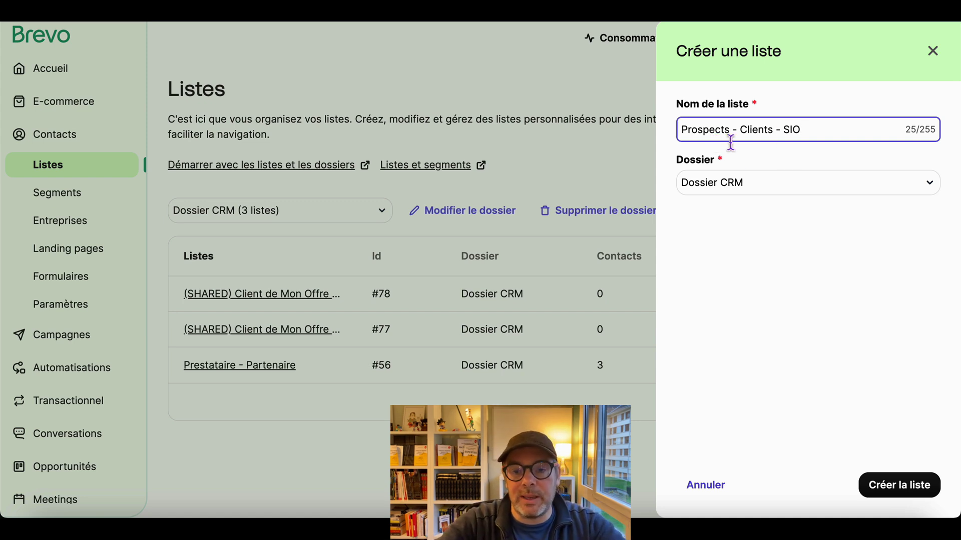
{"action": "left_click", "coordinate": [900, 490]}
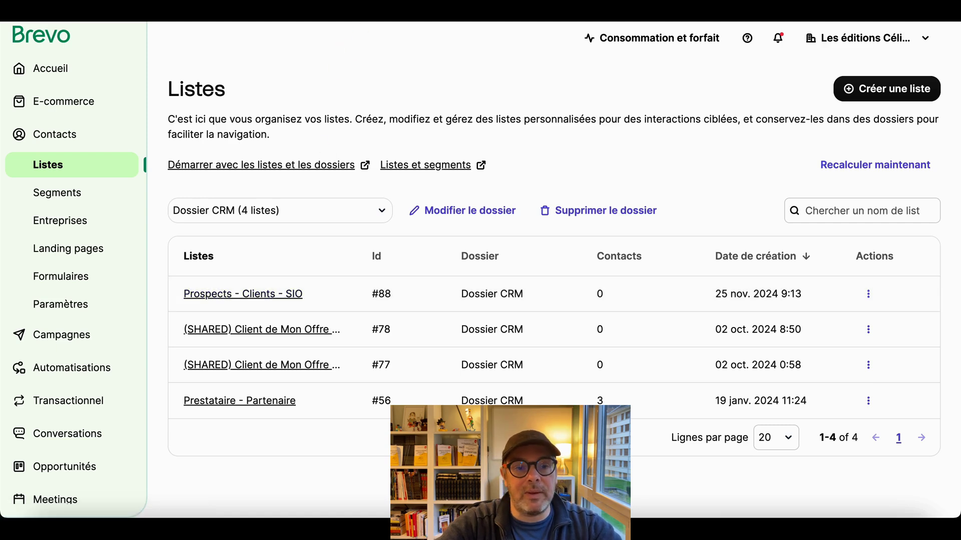
- Open the scenario Achats "Creer et Vendre une formation digitale", via SystemeIO from the Scenarios list
{"action": "left_click", "coordinate": [386, 11]}
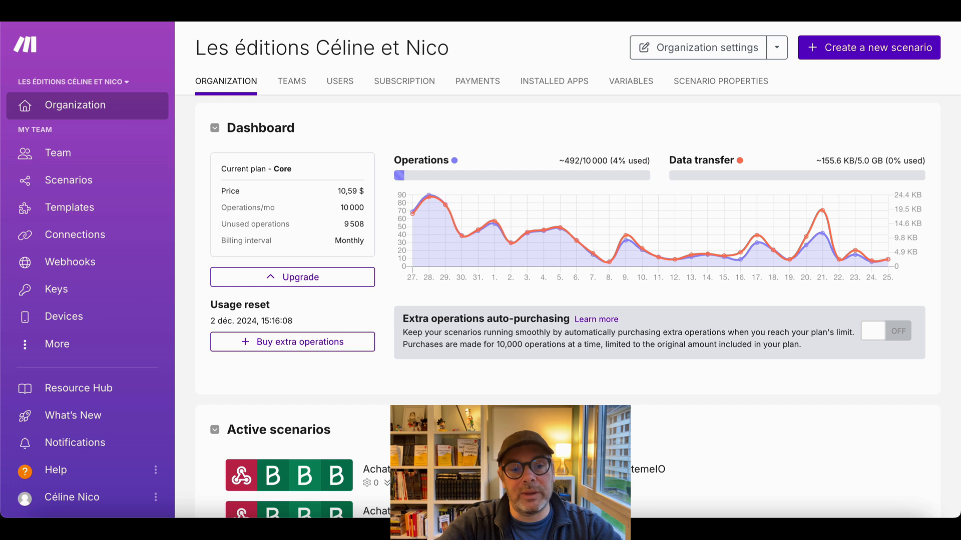
{"action": "left_click", "coordinate": [69, 186]}
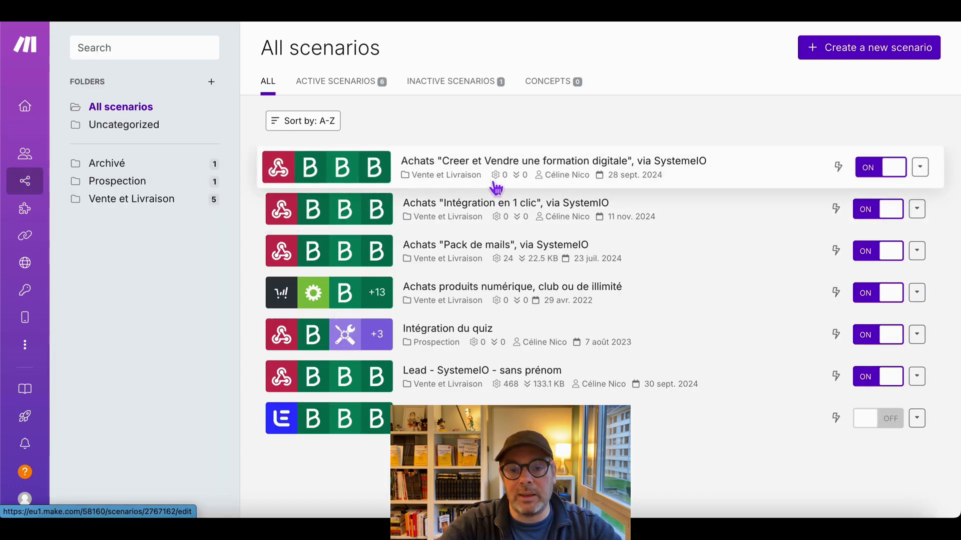
{"action": "left_click", "coordinate": [495, 188]}
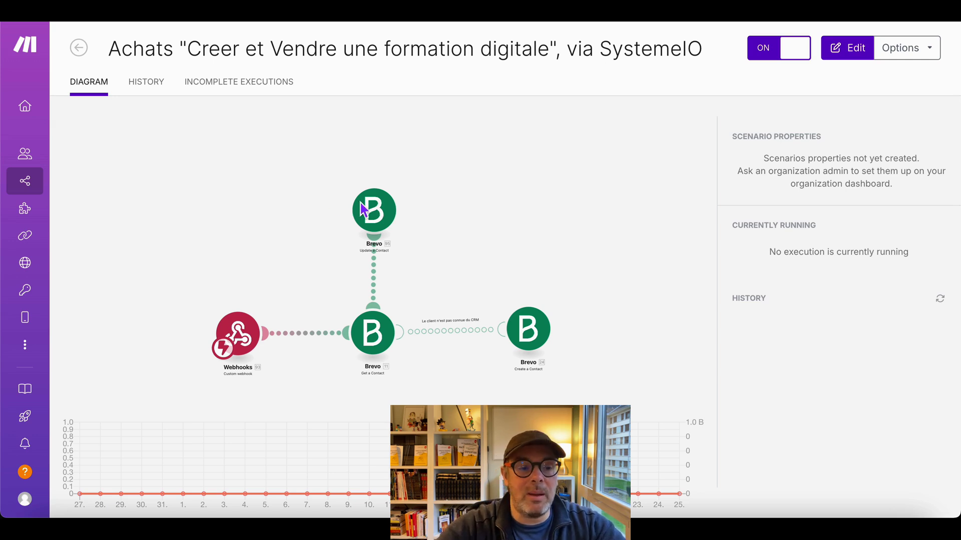
{"action": "mouse_move", "coordinate": [25, 181]}
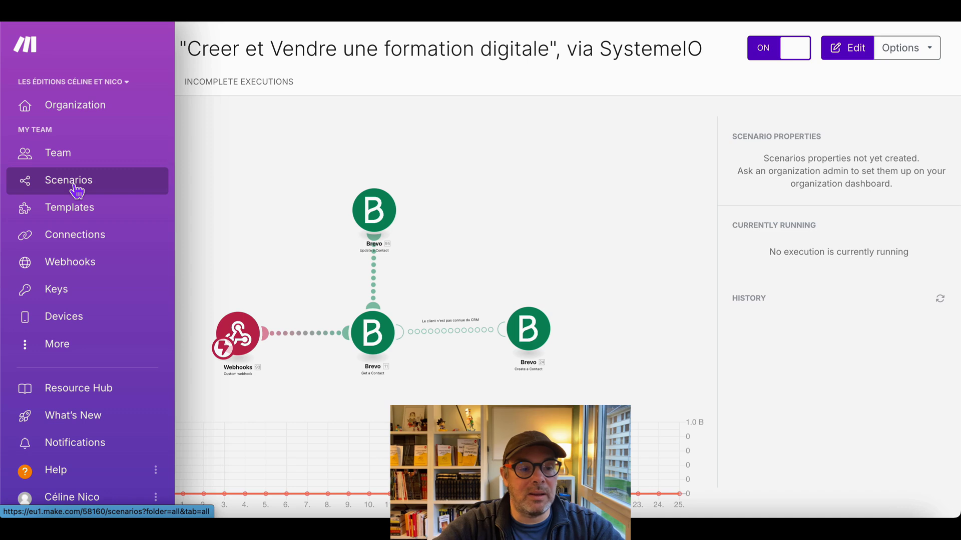
- Start a brand new blank scenario from the Make organization dashboard
{"action": "left_click", "coordinate": [73, 118]}
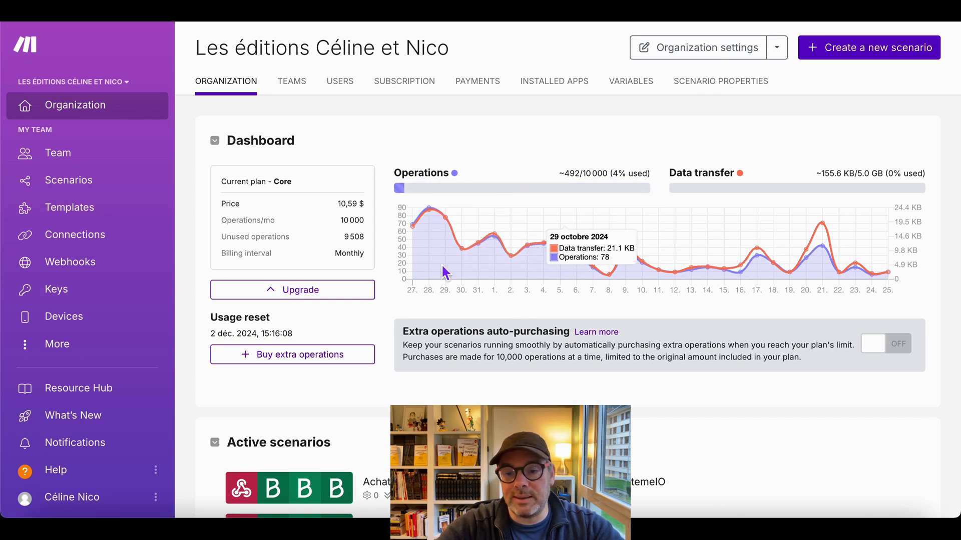
{"action": "left_click", "coordinate": [862, 56]}
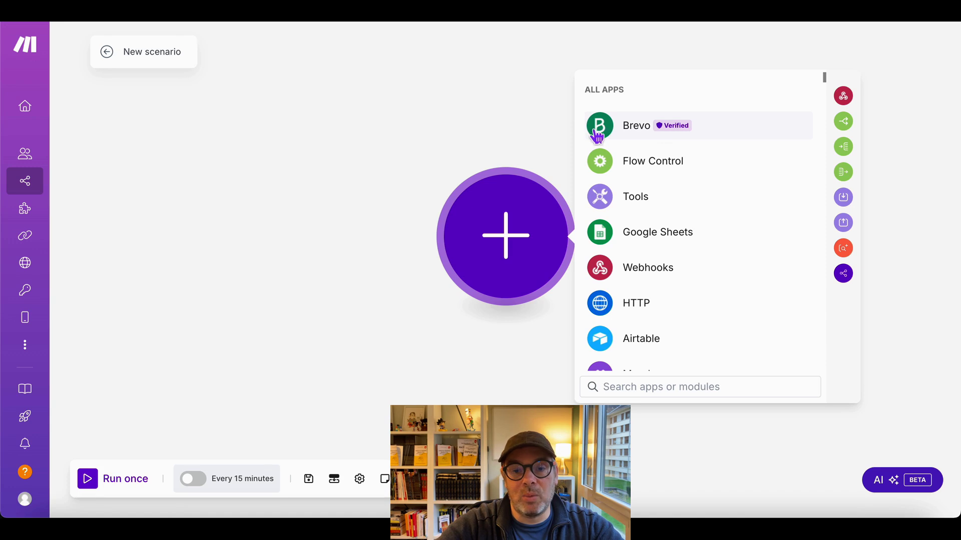
- Add a Webhooks Custom webhook trigger as the scenario's first module
{"action": "left_click", "coordinate": [603, 280]}
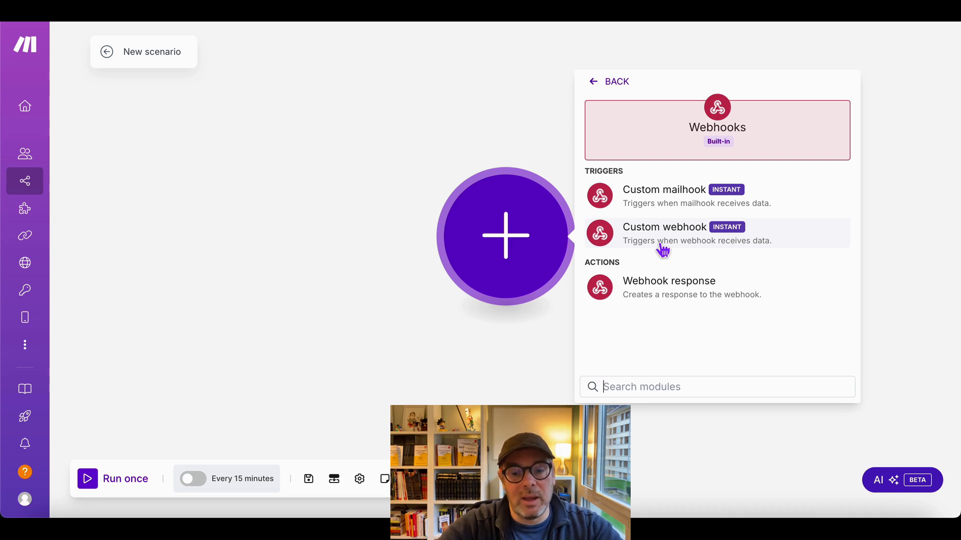
{"action": "left_click", "coordinate": [663, 249]}
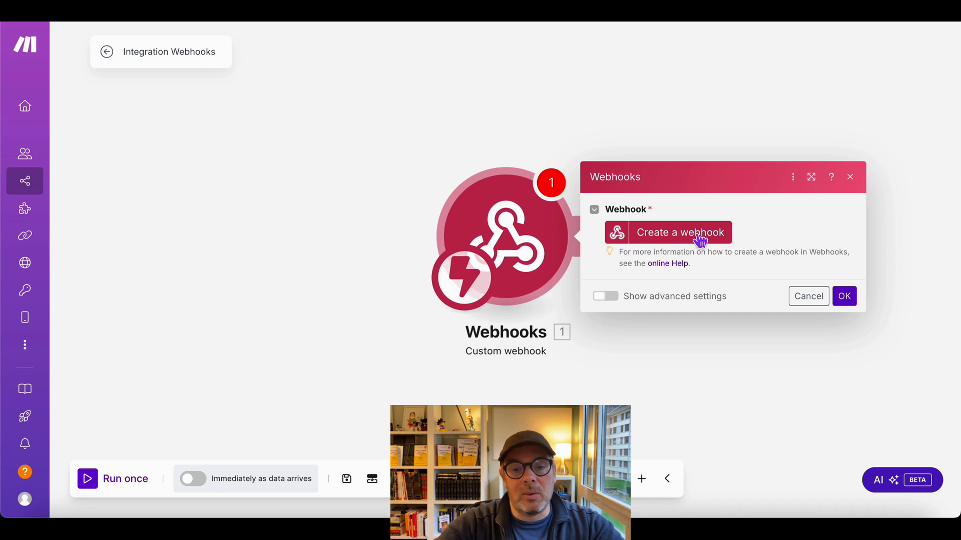
- Create and save a new webhook named 'SIO - Tunnel vente - clients'
{"action": "left_click", "coordinate": [698, 237]}
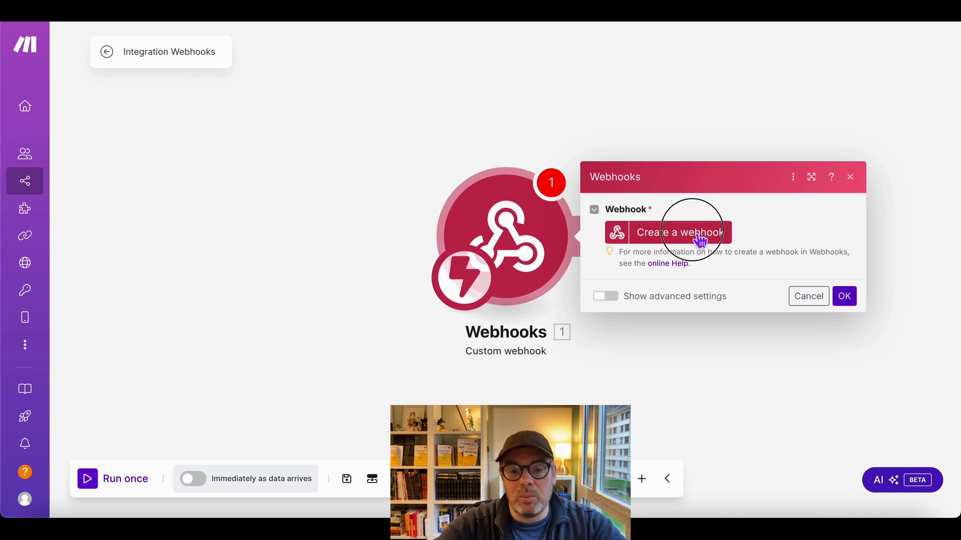
{"action": "left_click_drag", "start_coordinate": [532, 183], "coordinate": [332, 189]}
{"action": "type", "text": "Systeme"}
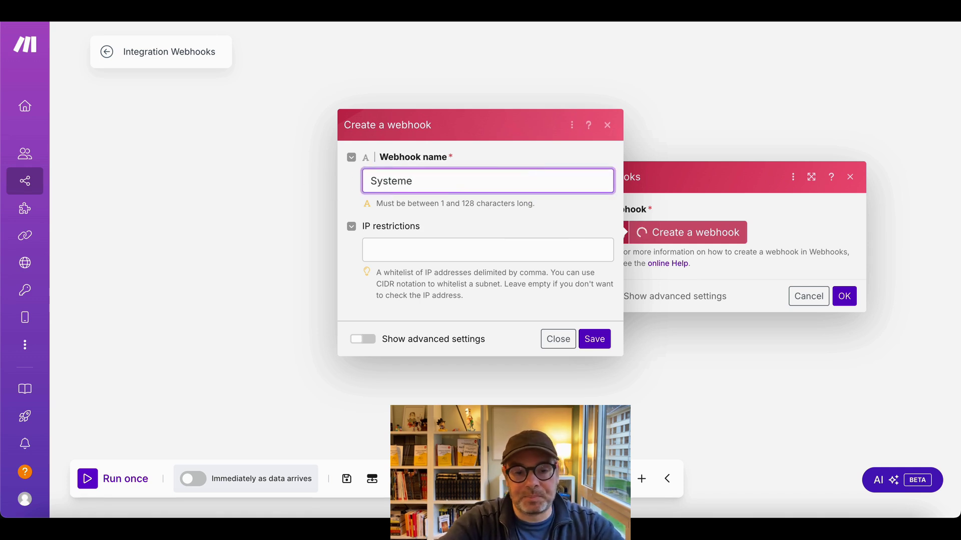
{"action": "type", "text": "IO"}
{"action": "key", "text": "BackSpace"}
{"action": "key", "text": "BackSpace"}
{"action": "key", "text": "BackSpace"}
{"action": "key", "text": "BackSpace"}
{"action": "key", "text": "BackSpace"}
{"action": "key", "text": "BackSpace"}
{"action": "key", "text": "BackSpace"}
{"action": "key", "text": "BackSpace"}
{"action": "type", "text": "IO - "}
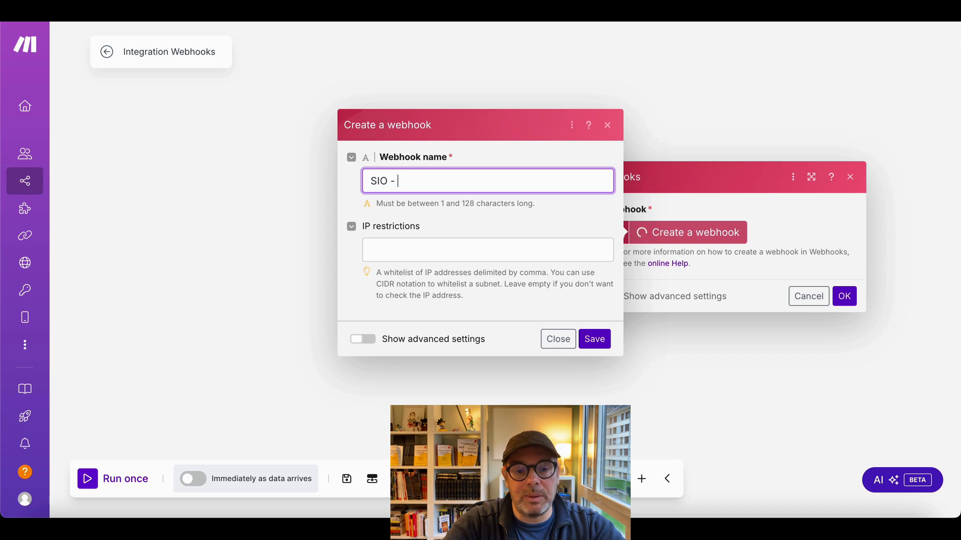
{"action": "type", "text": "Tunnel vente"}
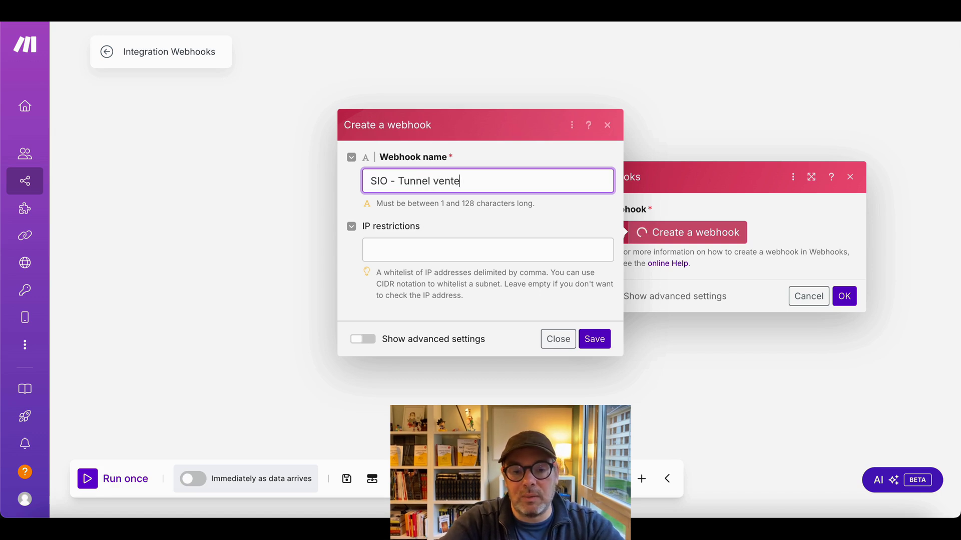
{"action": "type", "text": " - clients"}
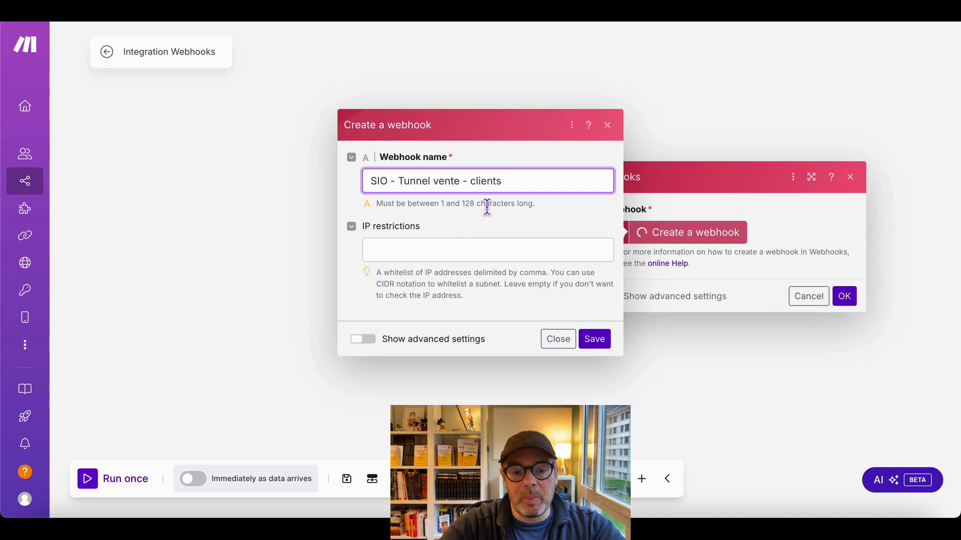
{"action": "left_click", "coordinate": [598, 340]}
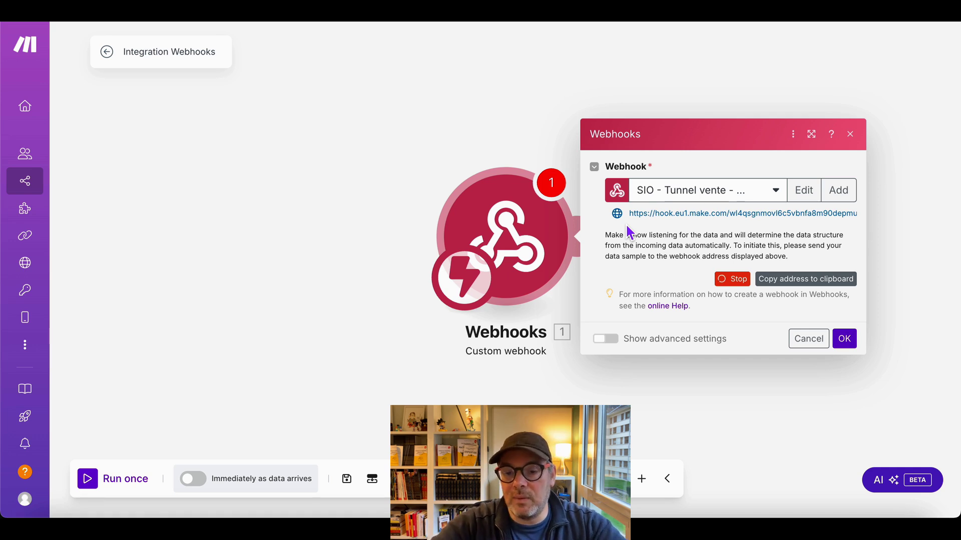
- Add a Brevo Get a Contact module after the Webhooks trigger
{"action": "left_click", "coordinate": [853, 350]}
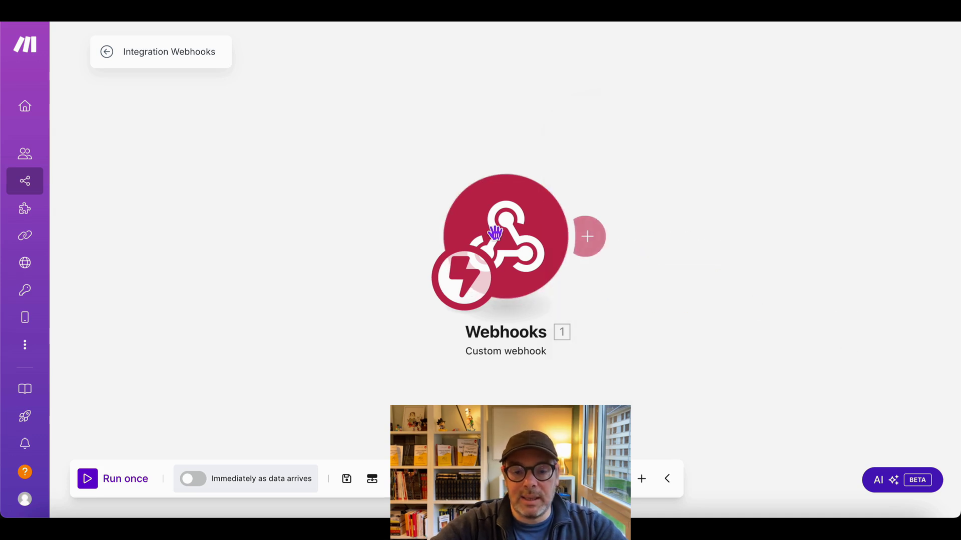
{"action": "left_click_drag", "start_coordinate": [487, 234], "coordinate": [224, 236]}
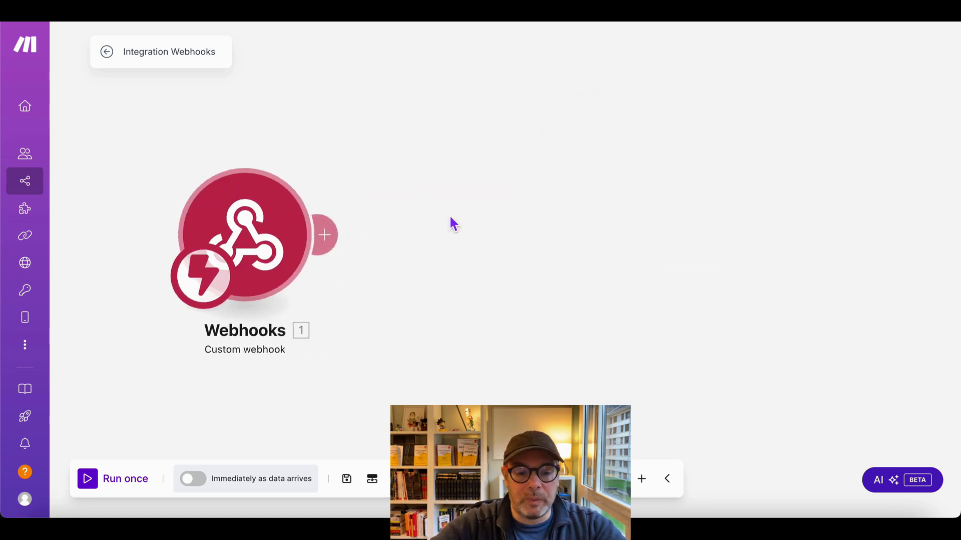
{"action": "left_click", "coordinate": [331, 241]}
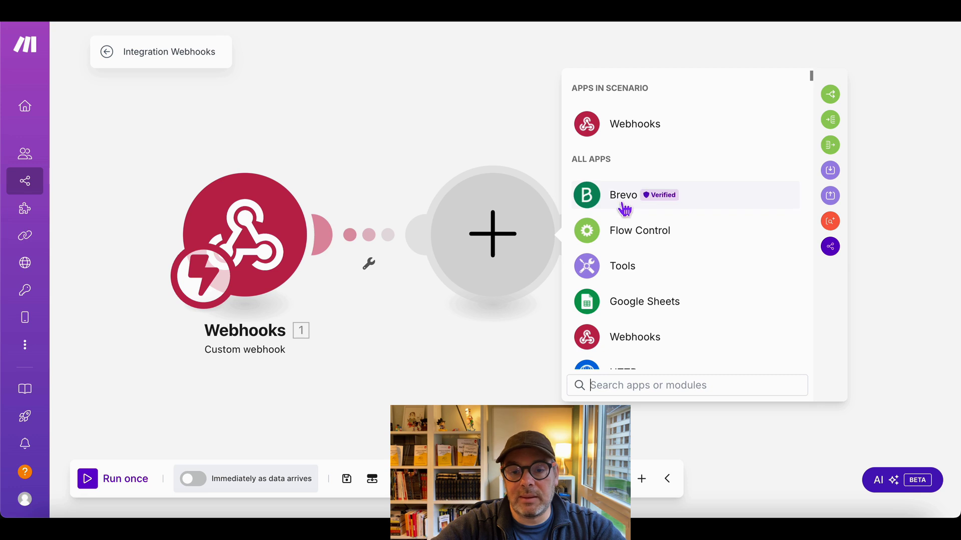
{"action": "left_click", "coordinate": [624, 206]}
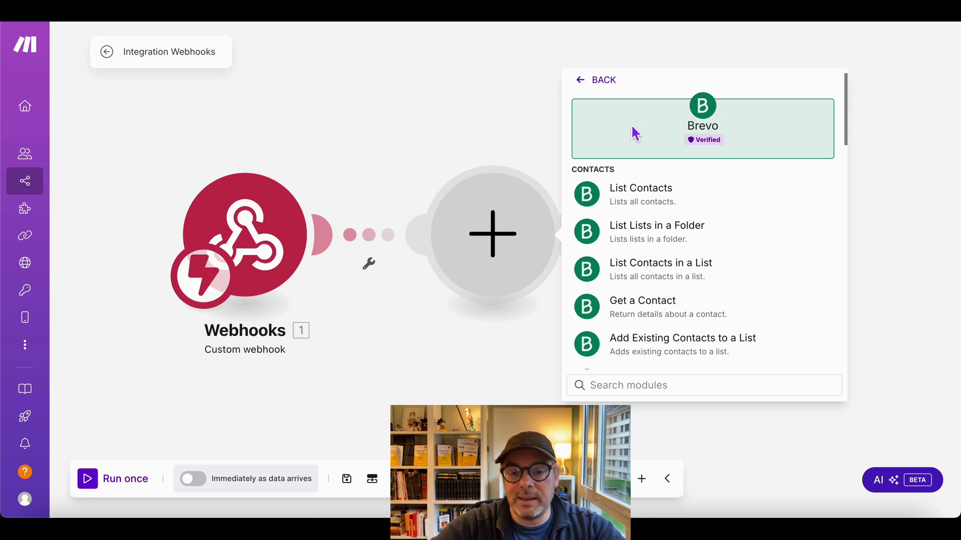
{"action": "scroll", "coordinate": [668, 282], "scroll_direction": "down", "scroll_amount": 3}
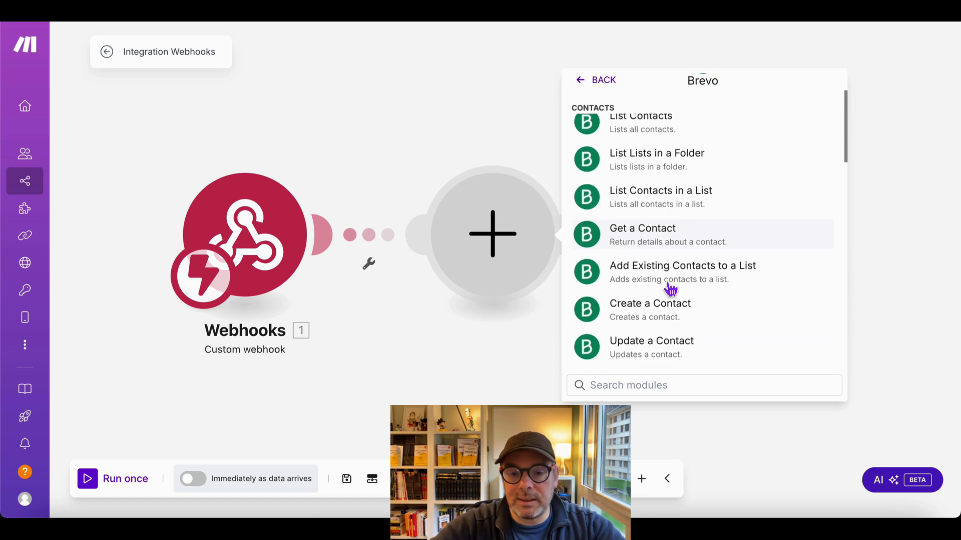
{"action": "scroll", "coordinate": [671, 218], "scroll_direction": "up", "scroll_amount": 3}
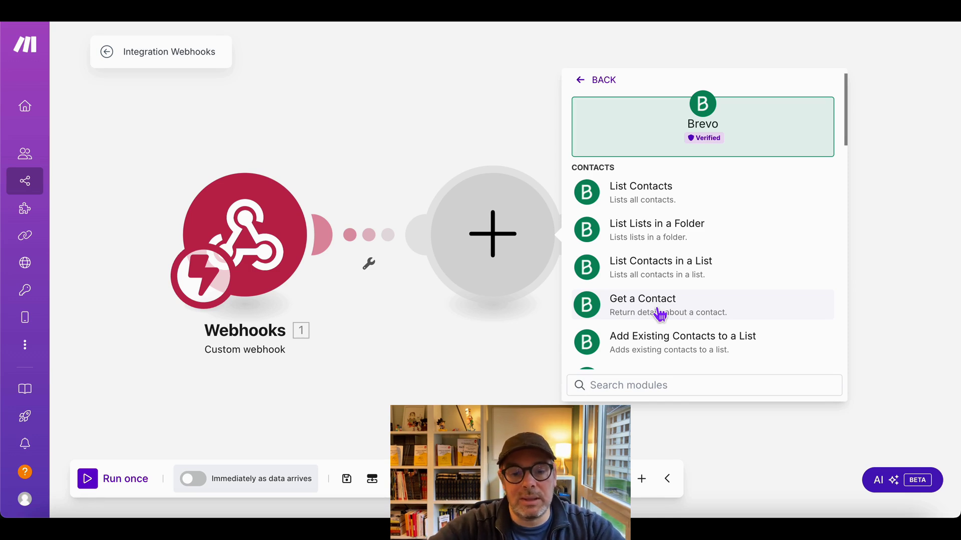
{"action": "left_click", "coordinate": [659, 315]}
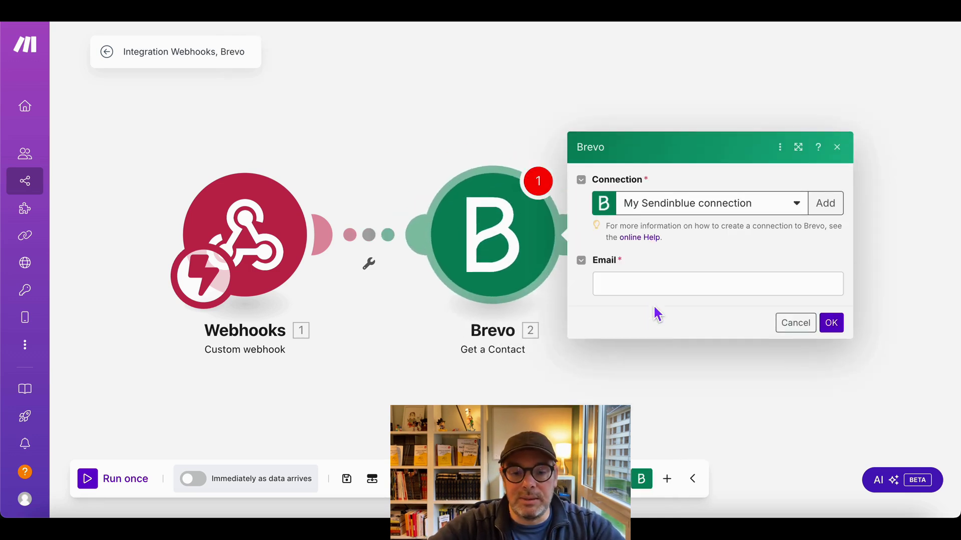
- Copy the custom webhook's address and switch to the Systeme.io sales funnel
{"action": "left_click", "coordinate": [662, 284]}
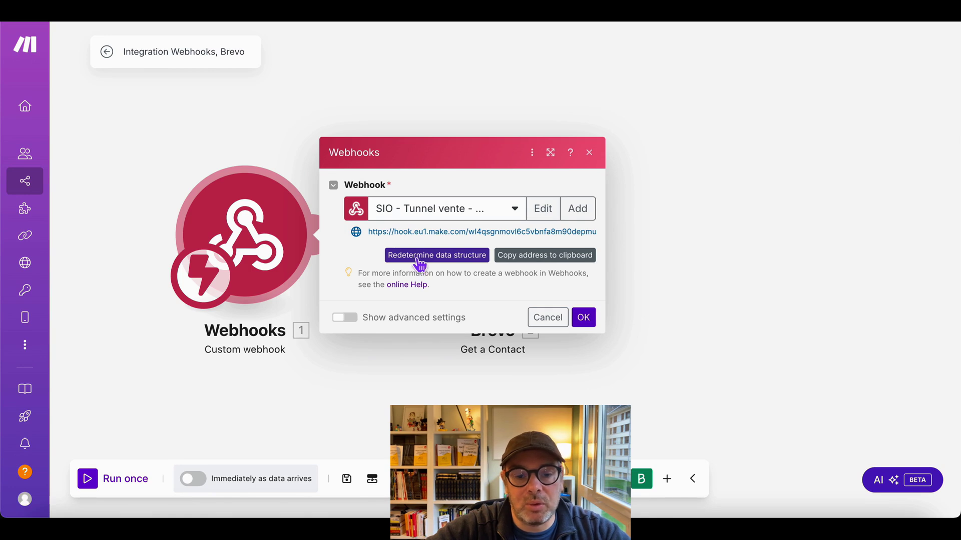
{"action": "left_click_drag", "start_coordinate": [371, 236], "coordinate": [572, 239]}
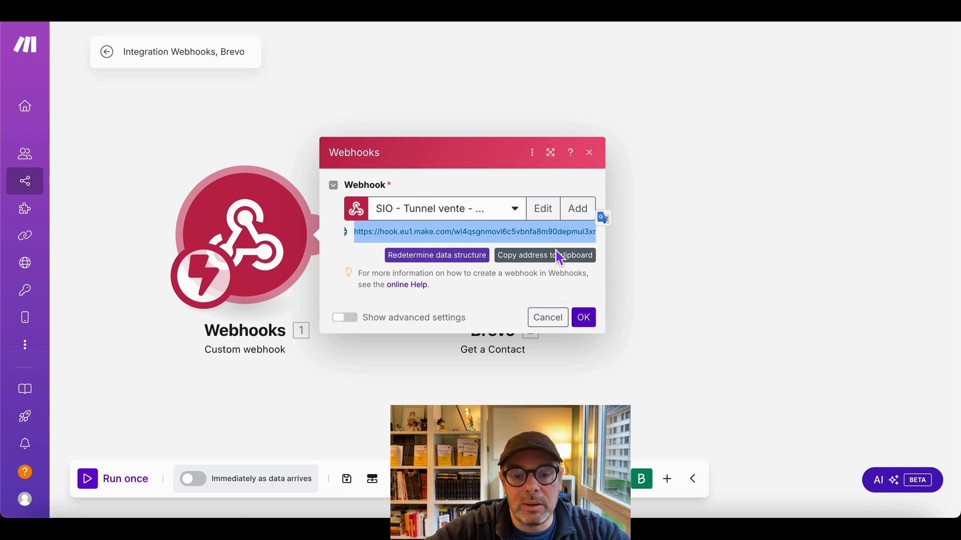
{"action": "left_click", "coordinate": [556, 254]}
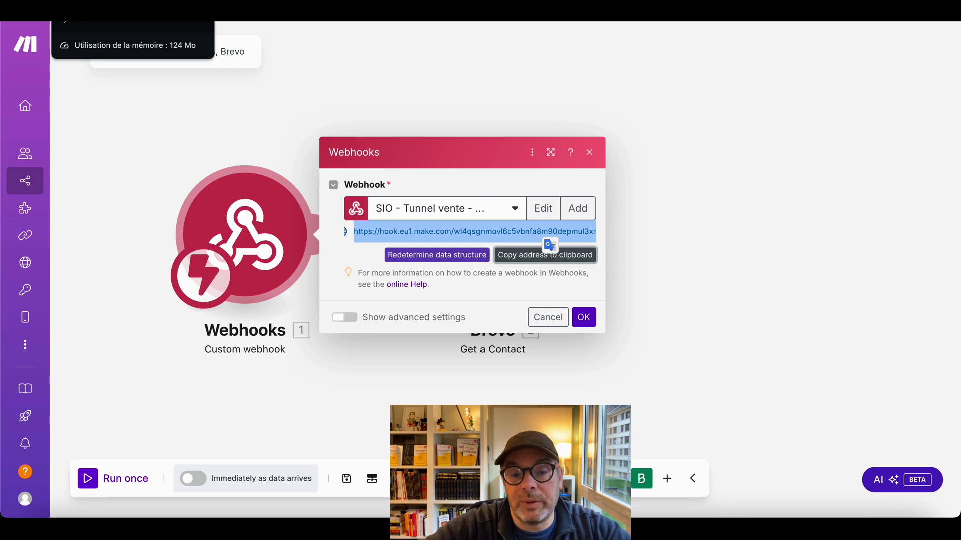
{"action": "left_click", "coordinate": [96, 7]}
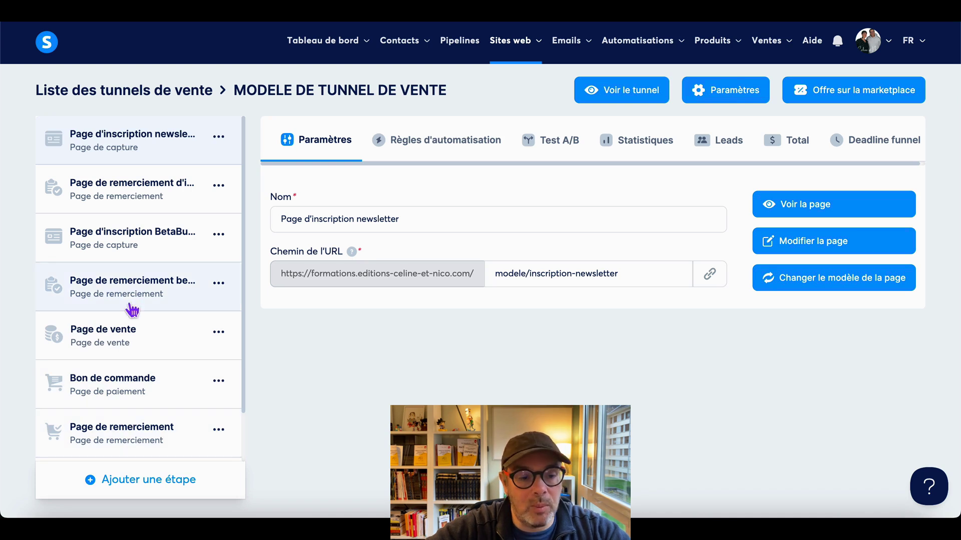
- Start a new automation rule on the Bon de commande step and list its trigger events
{"action": "left_click", "coordinate": [132, 401]}
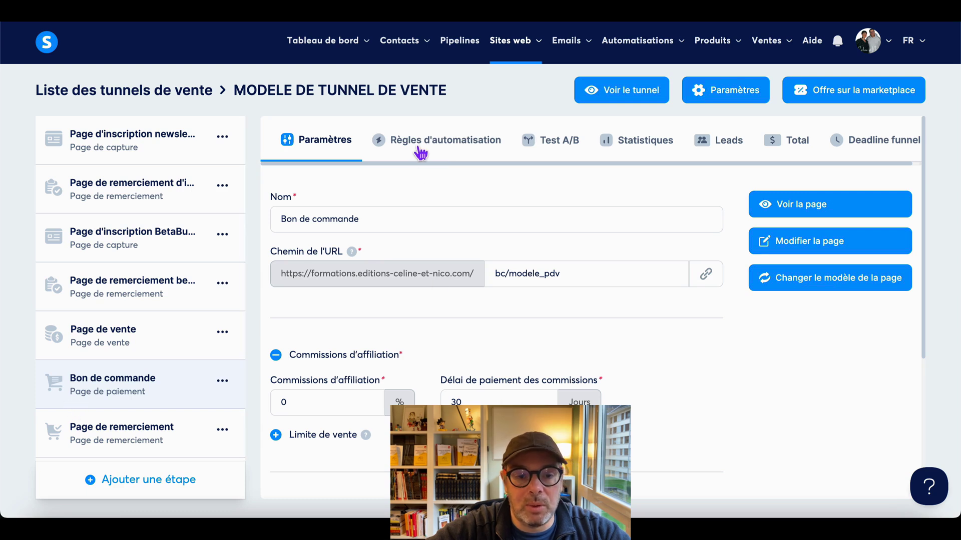
{"action": "left_click", "coordinate": [420, 151]}
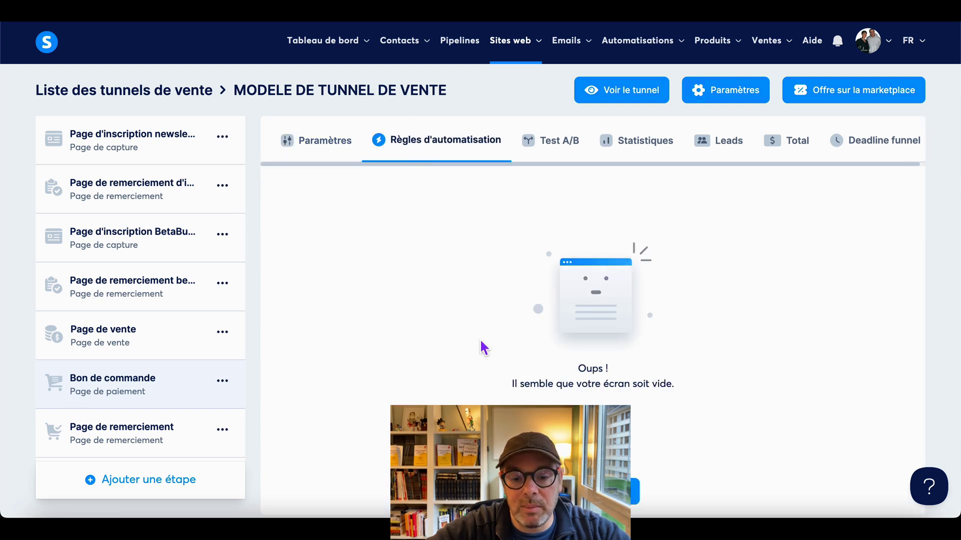
{"action": "scroll", "coordinate": [560, 366], "scroll_direction": "down", "scroll_amount": 1}
{"action": "left_click", "coordinate": [593, 483]}
{"action": "left_click", "coordinate": [839, 140]}
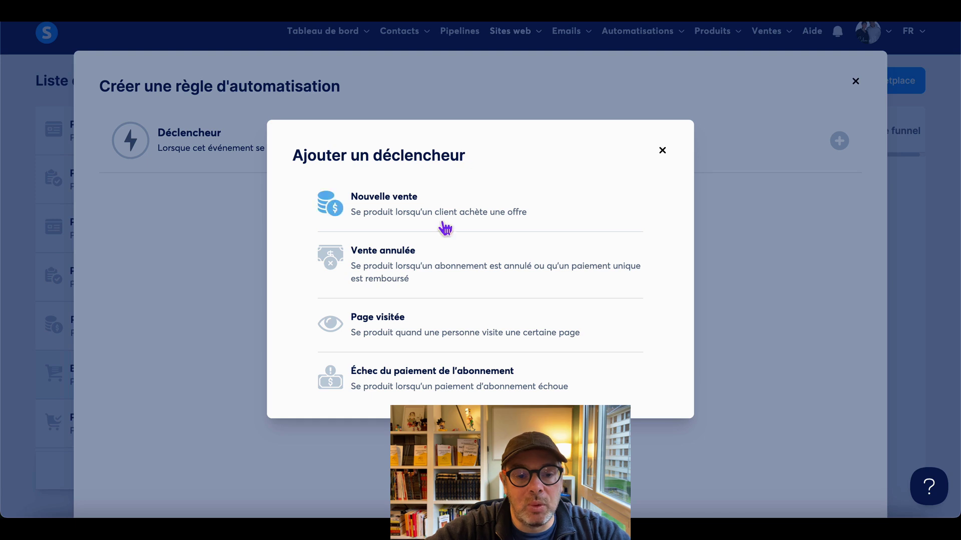
- Choose Nouvelle vente as the rule's trigger for the Bon de commande step
{"action": "left_click", "coordinate": [429, 211]}
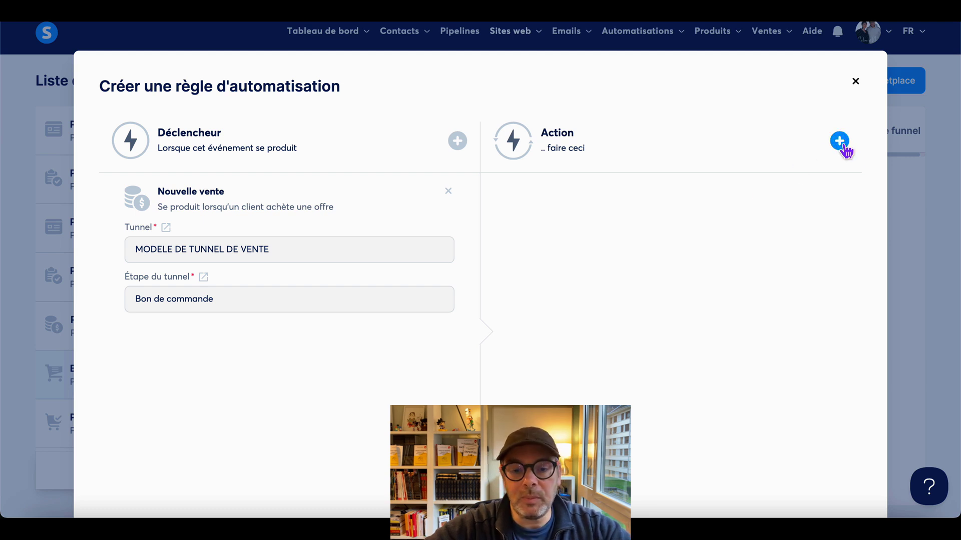
- Add an 'Appeler un webhook' action with the pasted Make webhook address and save the rule
{"action": "left_click", "coordinate": [842, 145]}
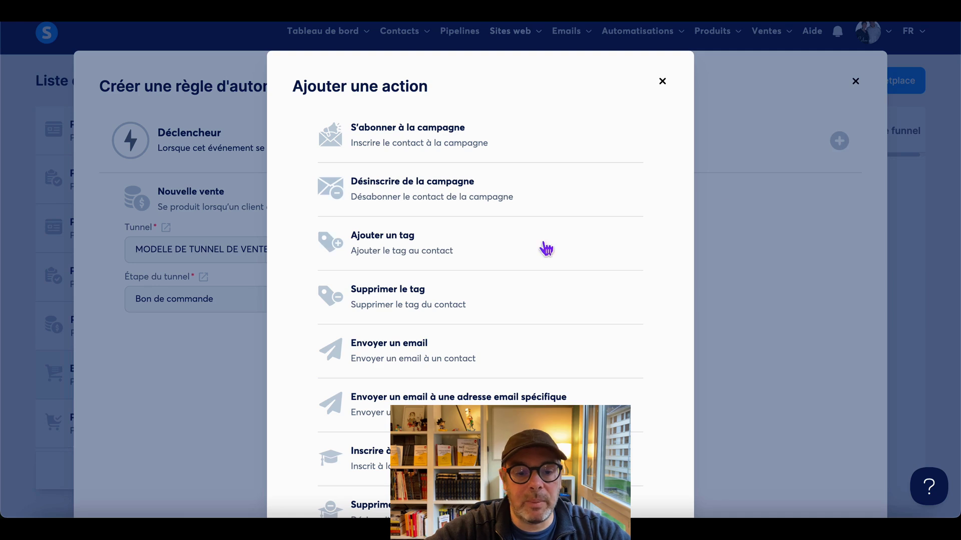
{"action": "scroll", "coordinate": [498, 277], "scroll_direction": "down", "scroll_amount": 5}
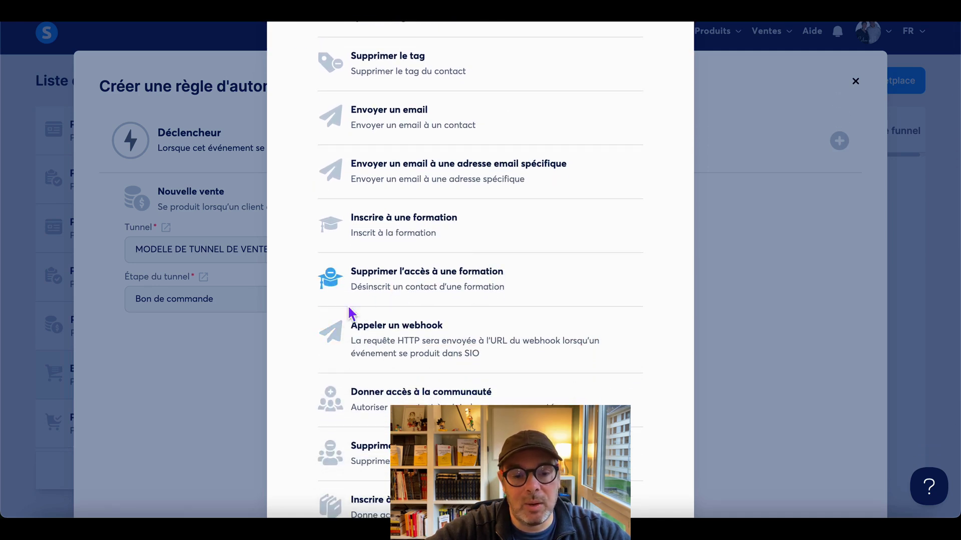
{"action": "left_click", "coordinate": [402, 360]}
{"action": "left_click", "coordinate": [562, 262]}
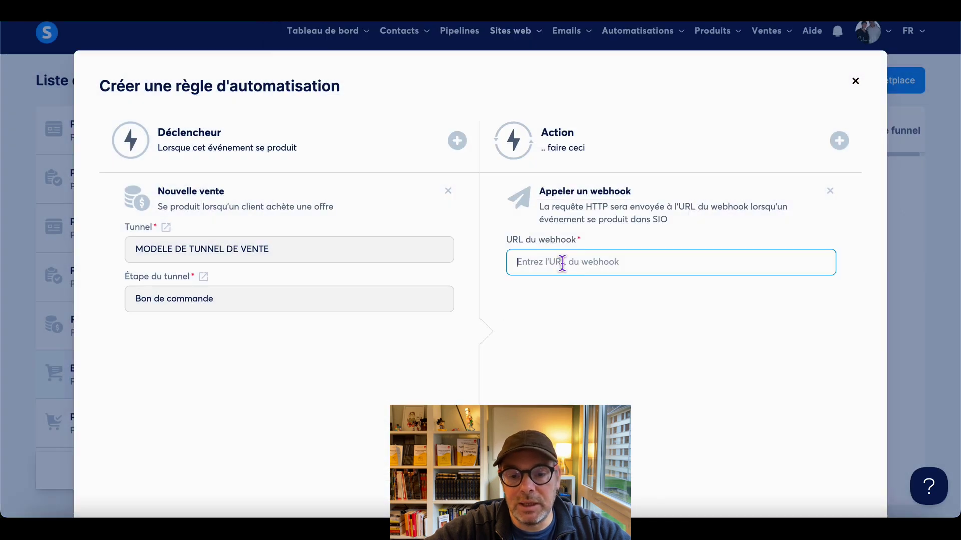
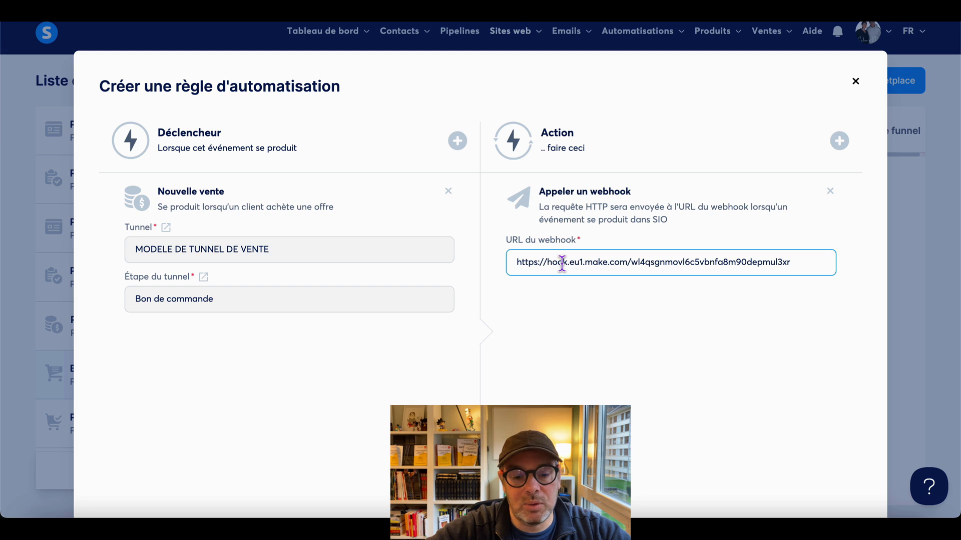
{"action": "scroll", "coordinate": [550, 379], "scroll_direction": "down", "scroll_amount": 1}
{"action": "left_click", "coordinate": [480, 463]}
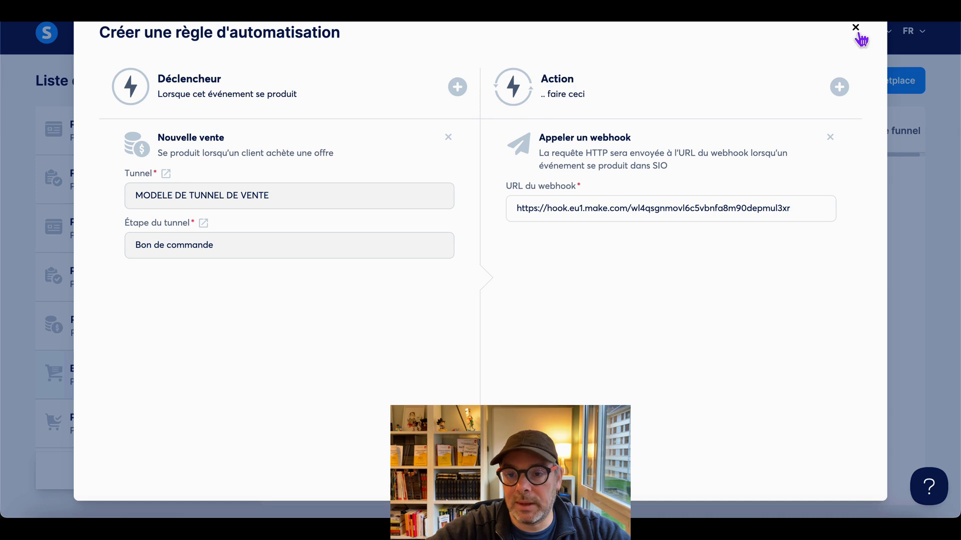
- Close the rule dialog and open the 'Intégrer les emails…' funnel from the sales funnels list
{"action": "left_click", "coordinate": [856, 30]}
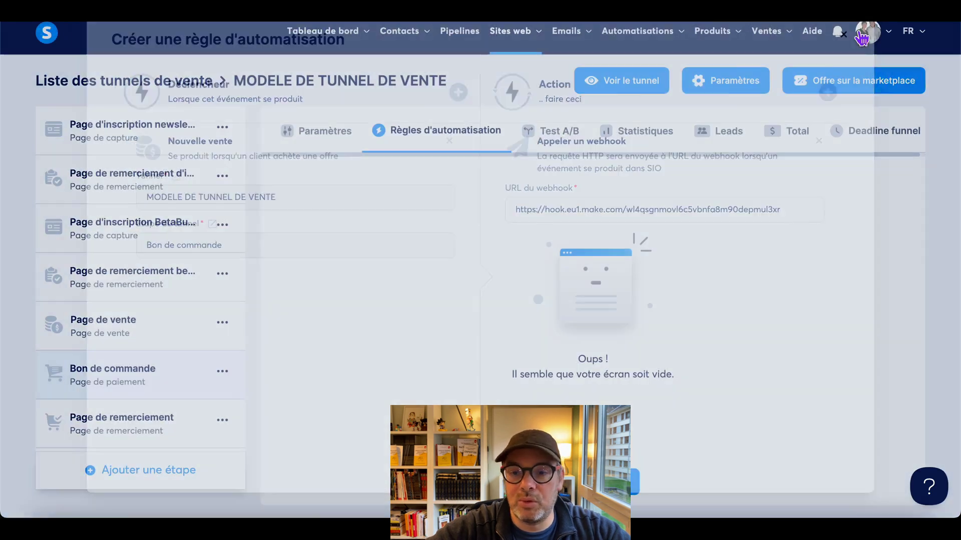
{"action": "mouse_move", "coordinate": [517, 45]}
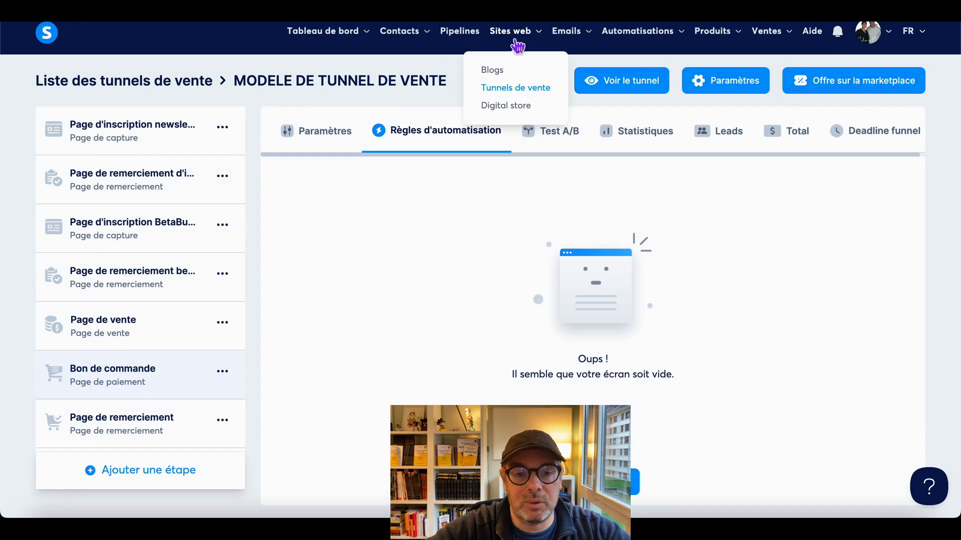
{"action": "left_click", "coordinate": [515, 91]}
{"action": "mouse_move", "coordinate": [519, 43]}
{"action": "left_click", "coordinate": [511, 99]}
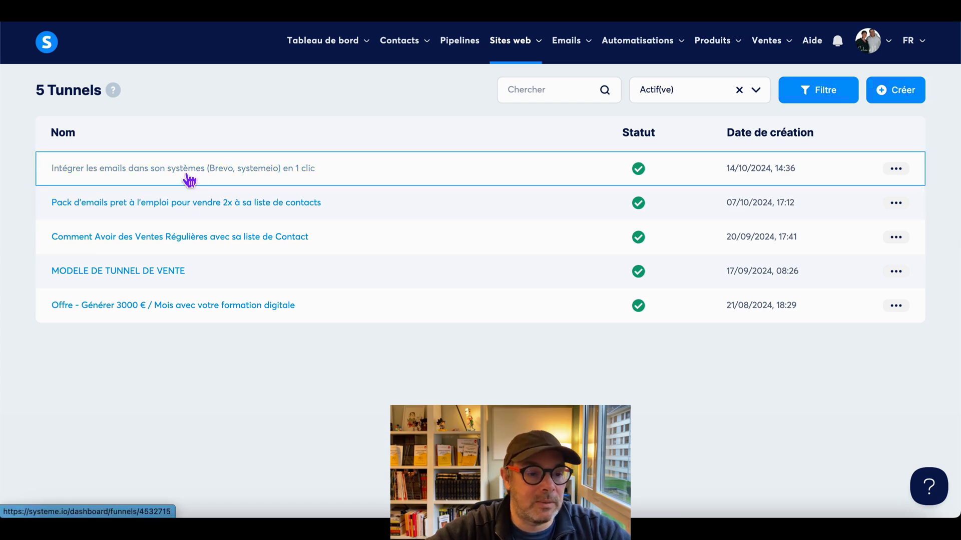
{"action": "left_click", "coordinate": [187, 179]}
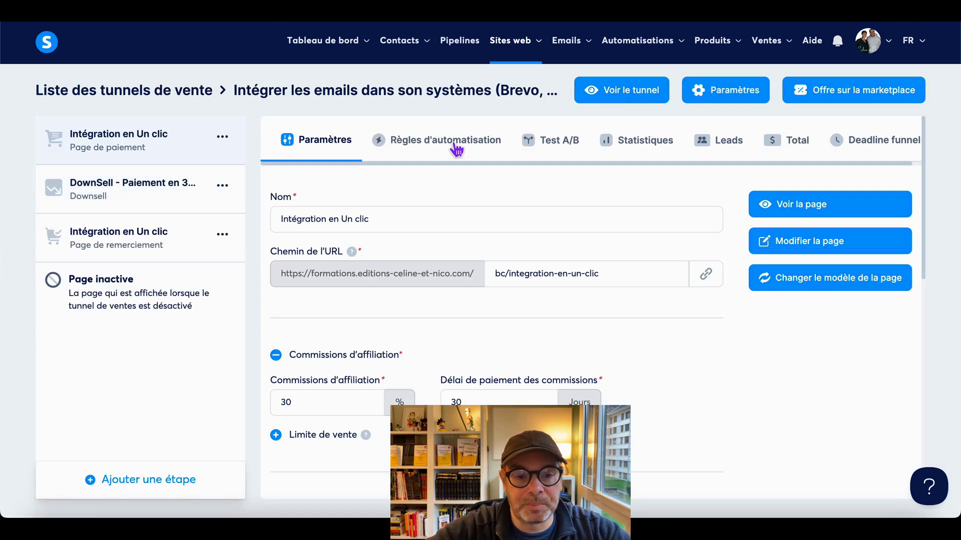
- Check the empty automation rules on the funnel's thank-you and DownSell steps, then list all rules
{"action": "left_click", "coordinate": [456, 146]}
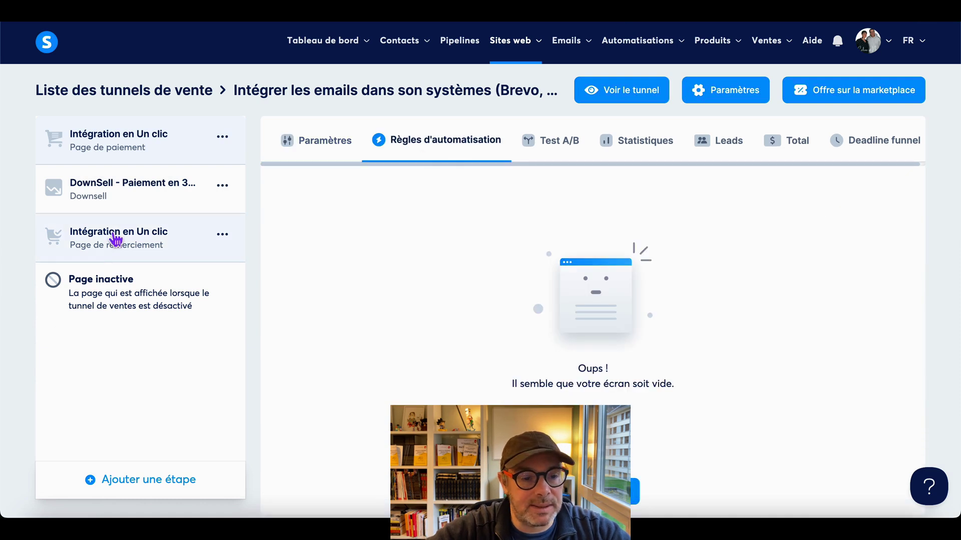
{"action": "left_click", "coordinate": [134, 248]}
{"action": "left_click", "coordinate": [459, 151]}
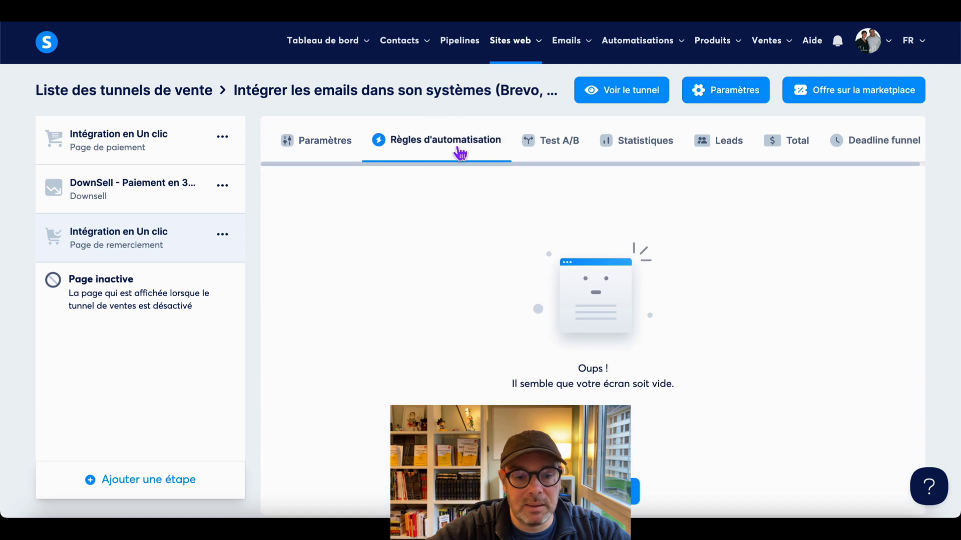
{"action": "left_click", "coordinate": [139, 202]}
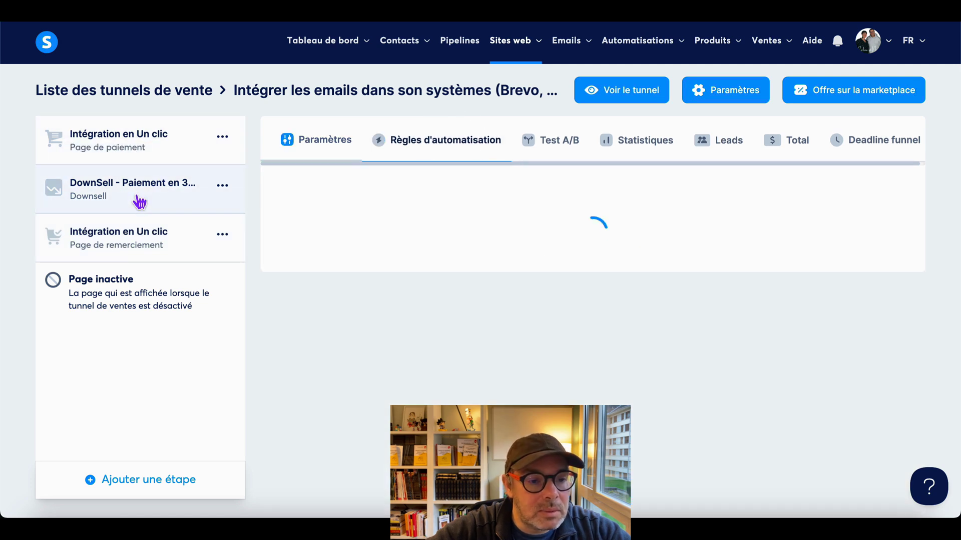
{"action": "left_click", "coordinate": [440, 141]}
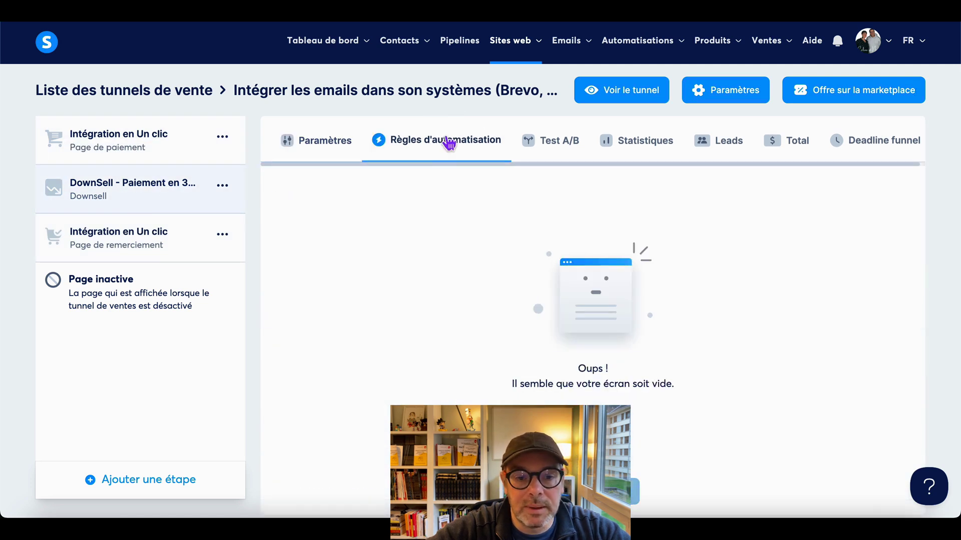
{"action": "mouse_move", "coordinate": [672, 52]}
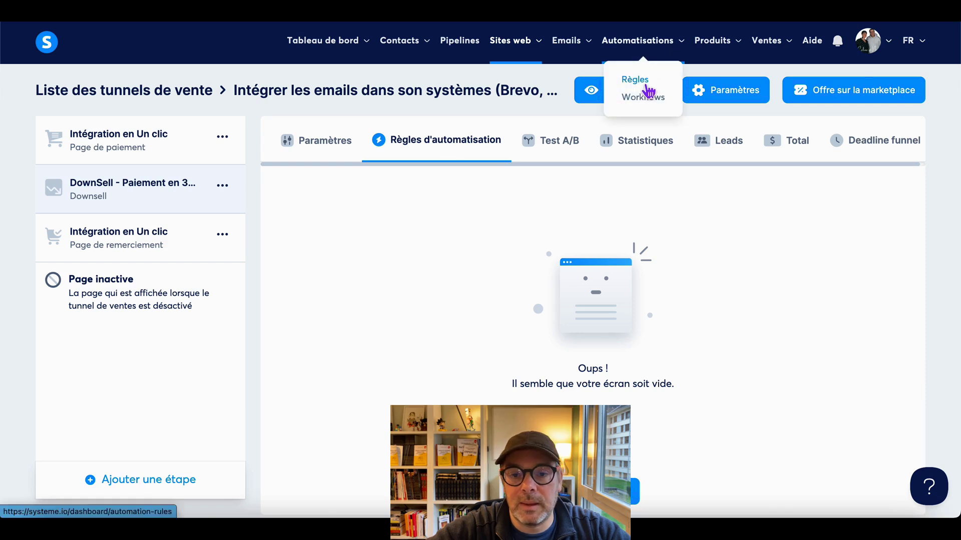
{"action": "left_click", "coordinate": [645, 86]}
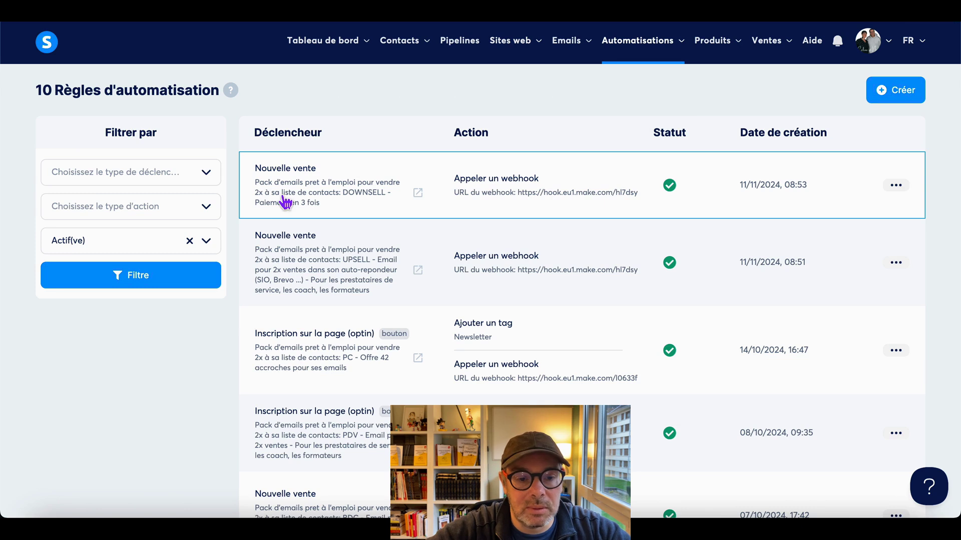
- Review the 'Pack d'emails…' upsell Nouvelle vente rule's Make webhook, then return to Make
{"action": "left_click", "coordinate": [309, 297]}
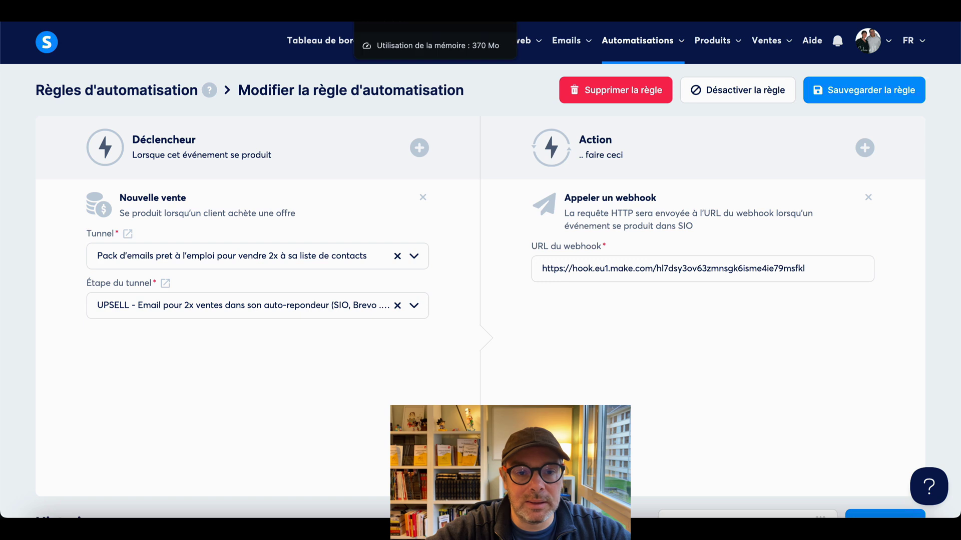
{"action": "left_click", "coordinate": [385, 10]}
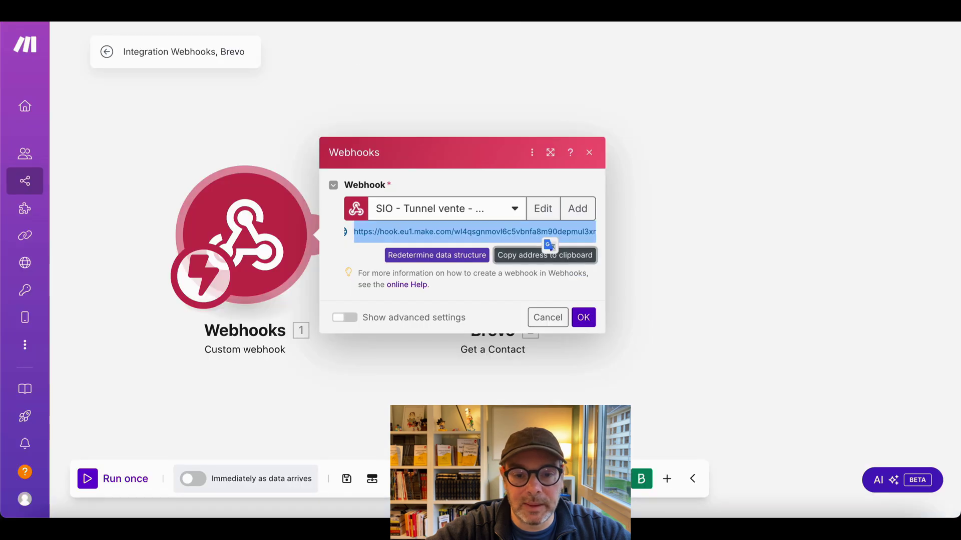
- Close the webhook settings and save the current scenario despite its warnings
{"action": "left_click", "coordinate": [590, 153]}
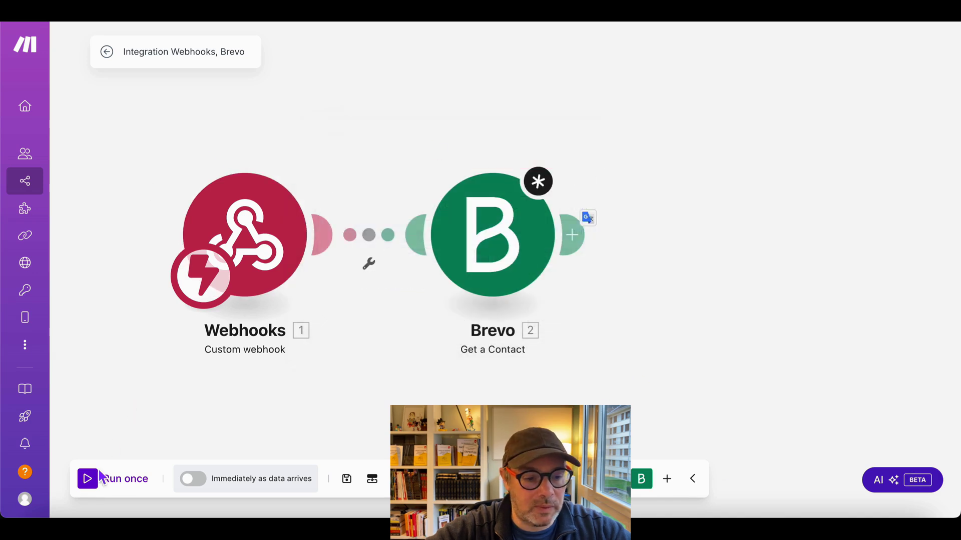
{"action": "mouse_move", "coordinate": [48, 214]}
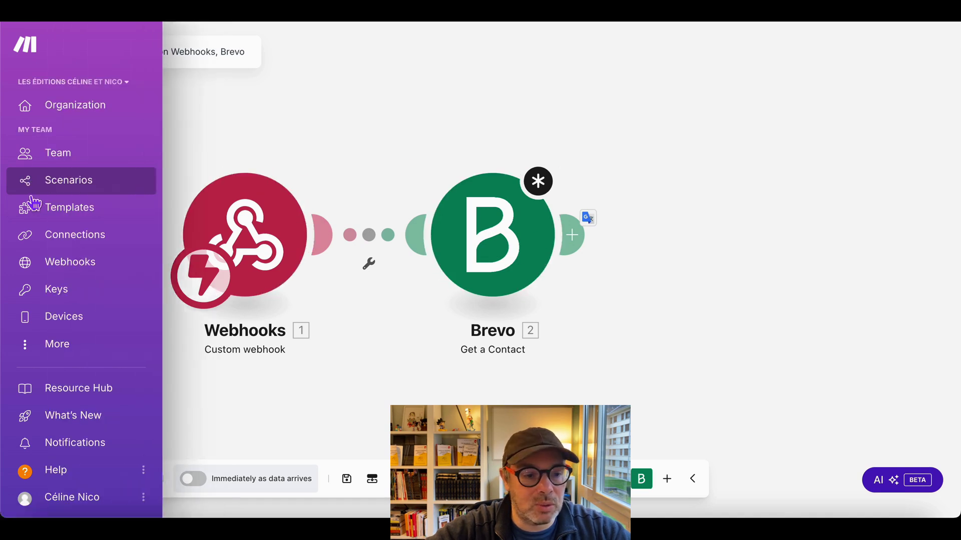
{"action": "left_click", "coordinate": [61, 194]}
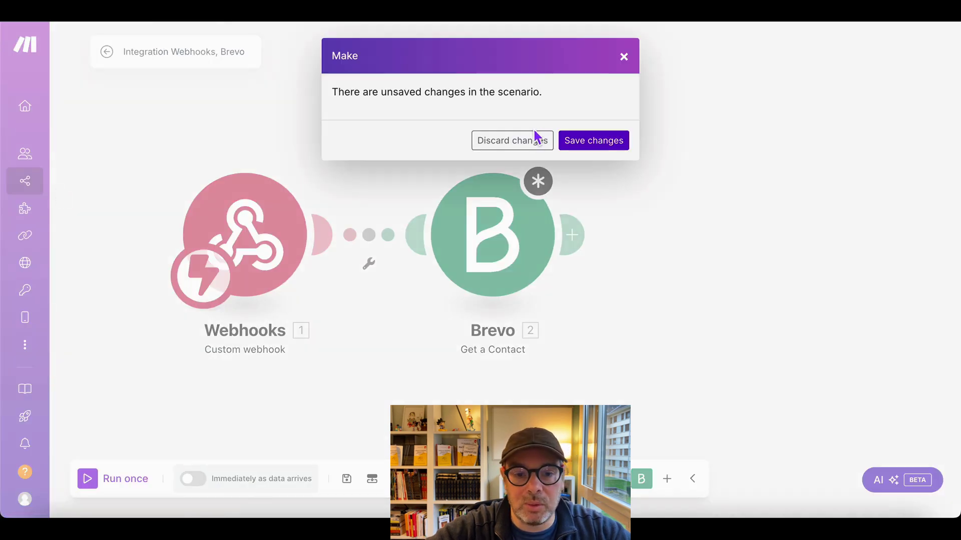
{"action": "left_click", "coordinate": [606, 148]}
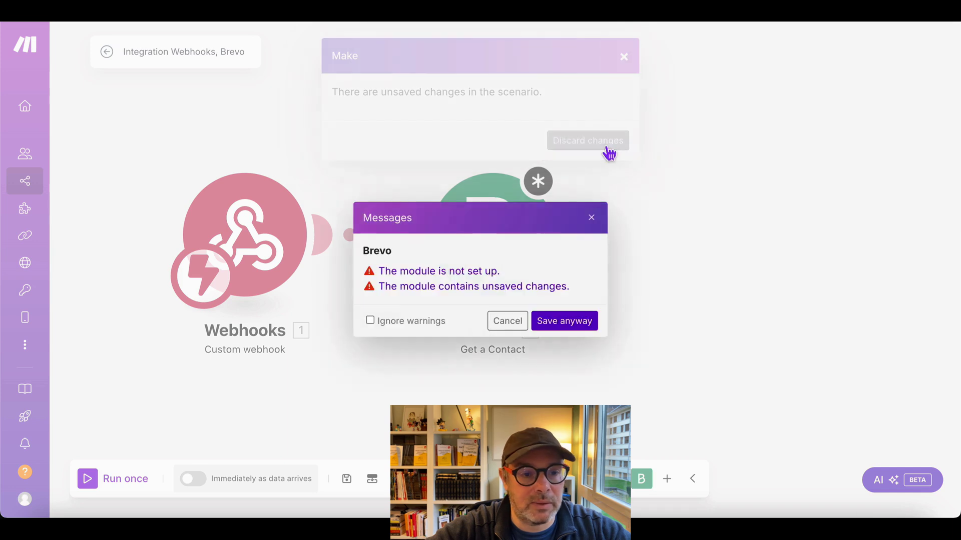
{"action": "left_click", "coordinate": [554, 323]}
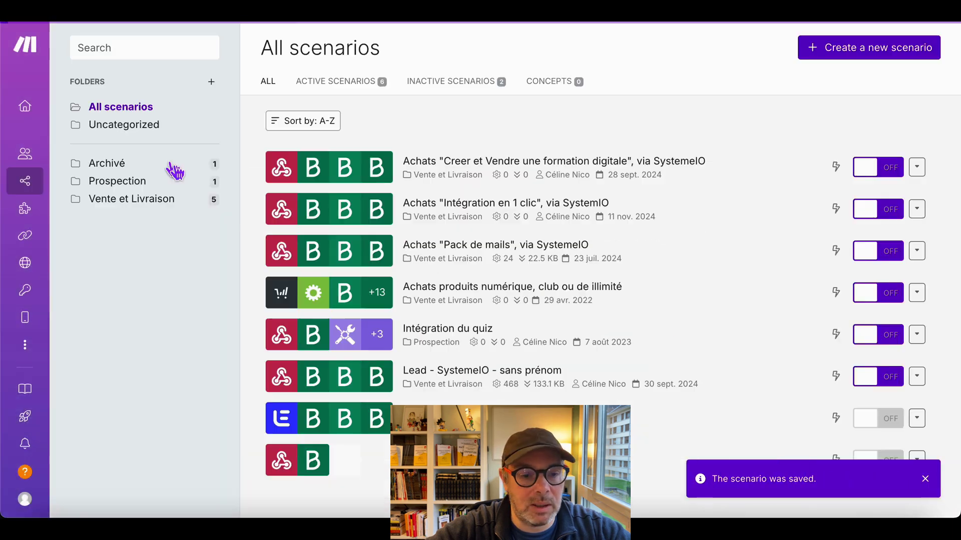
- Check the 'Intégration en 1 clic' scenario's webhook, then return to the Systeme.io rule
{"action": "left_click", "coordinate": [542, 221]}
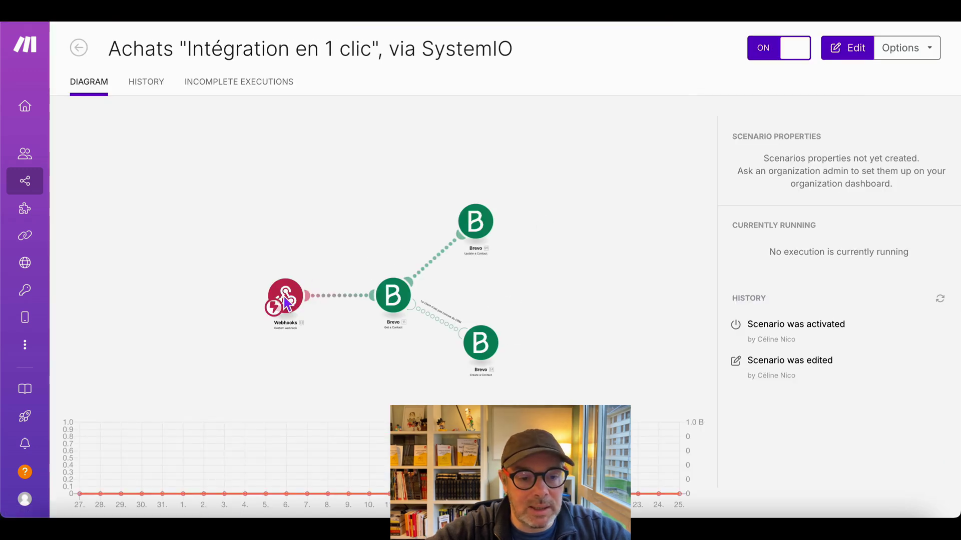
{"action": "left_click", "coordinate": [284, 297]}
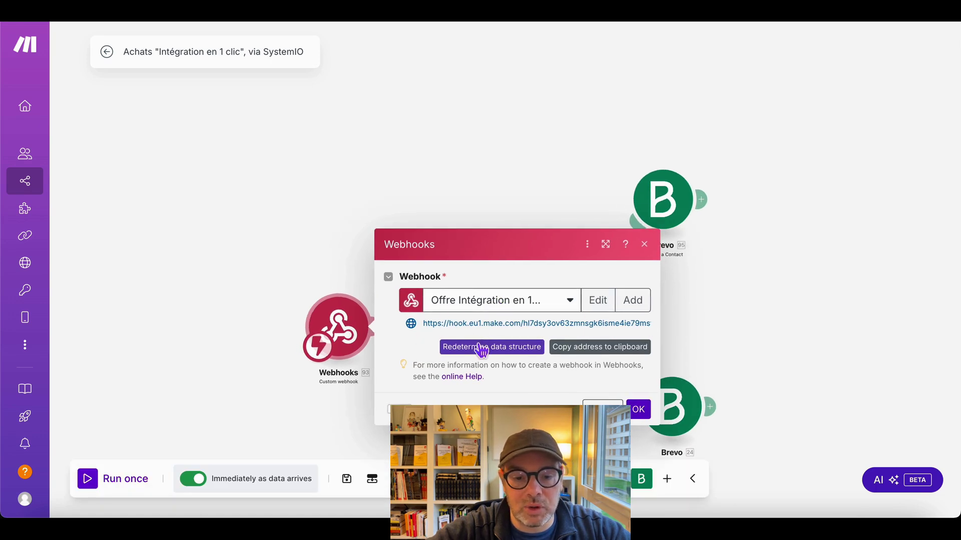
{"action": "left_click", "coordinate": [644, 244]}
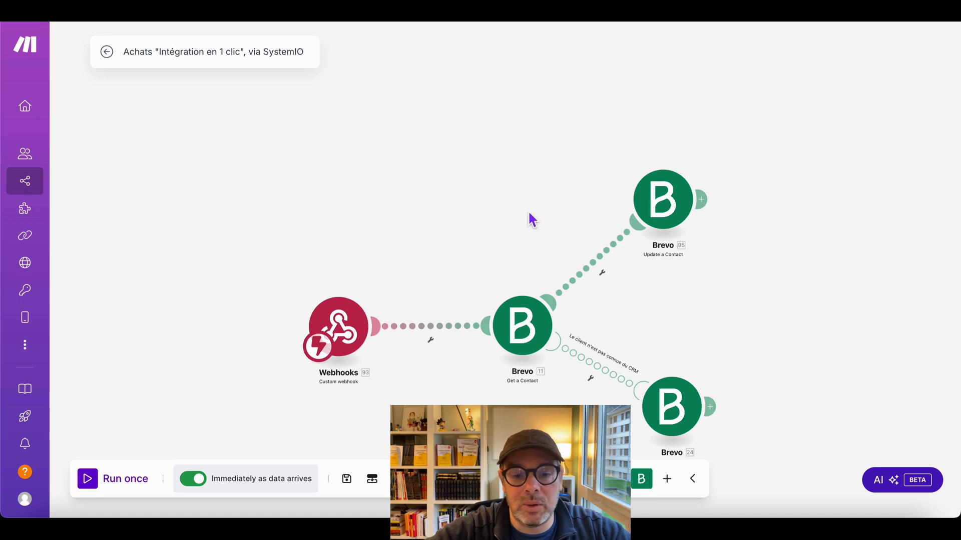
{"action": "key", "text": "ctrl+Tab"}
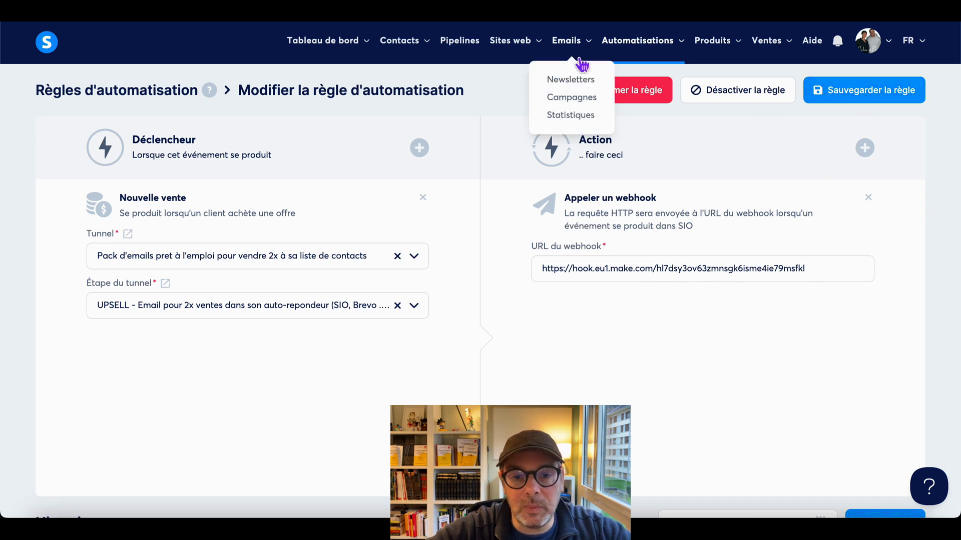
- Go to Produits > Codes promo to show the list of promo codes
{"action": "mouse_move", "coordinate": [500, 45]}
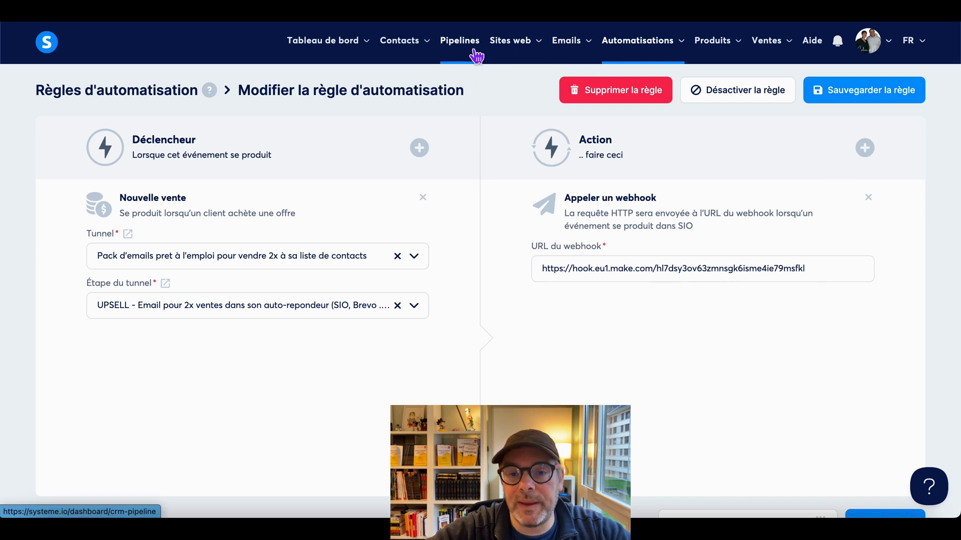
{"action": "mouse_move", "coordinate": [727, 51]}
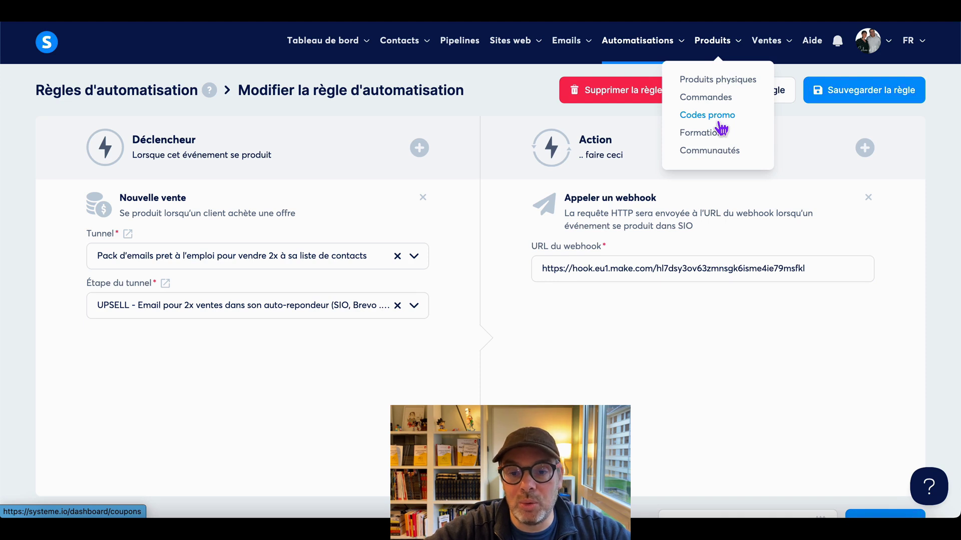
{"action": "left_click", "coordinate": [720, 124]}
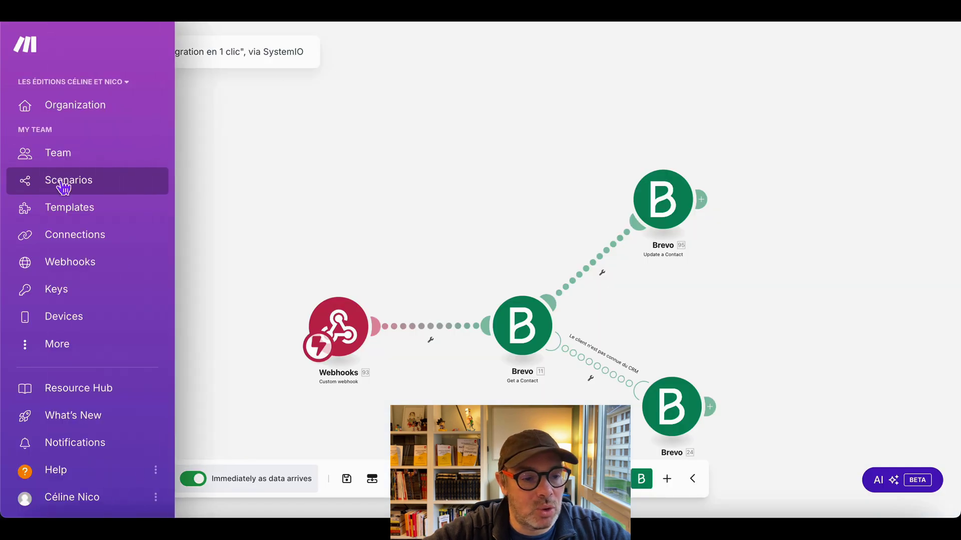
- Open the Integration Webhooks, Brevo scenario's webhook module and redetermine its data structure
{"action": "left_click", "coordinate": [67, 189]}
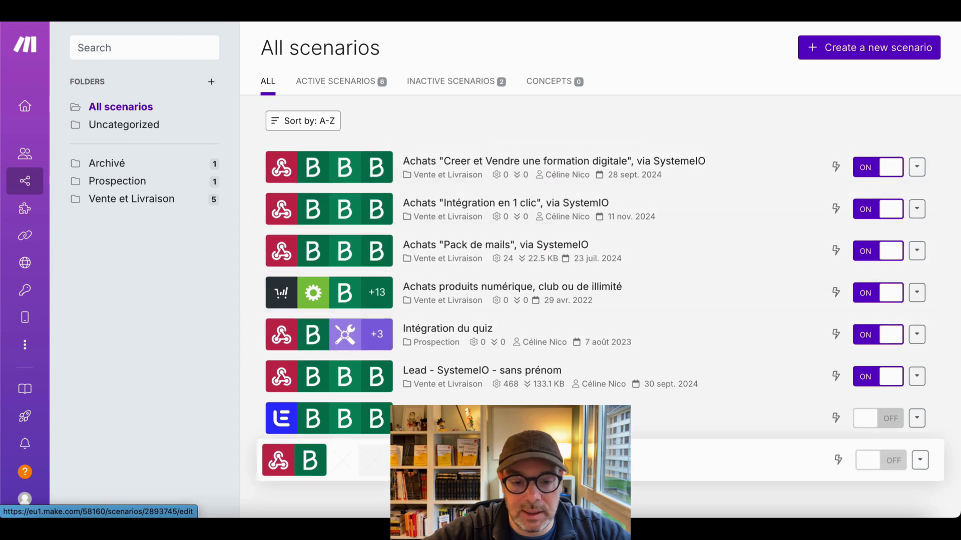
{"action": "left_click", "coordinate": [450, 461]}
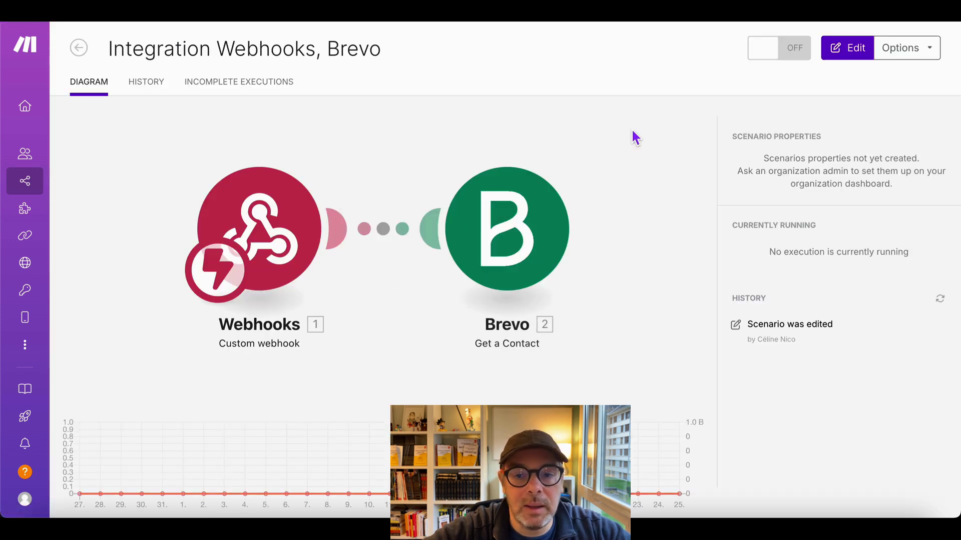
{"action": "left_click", "coordinate": [835, 50]}
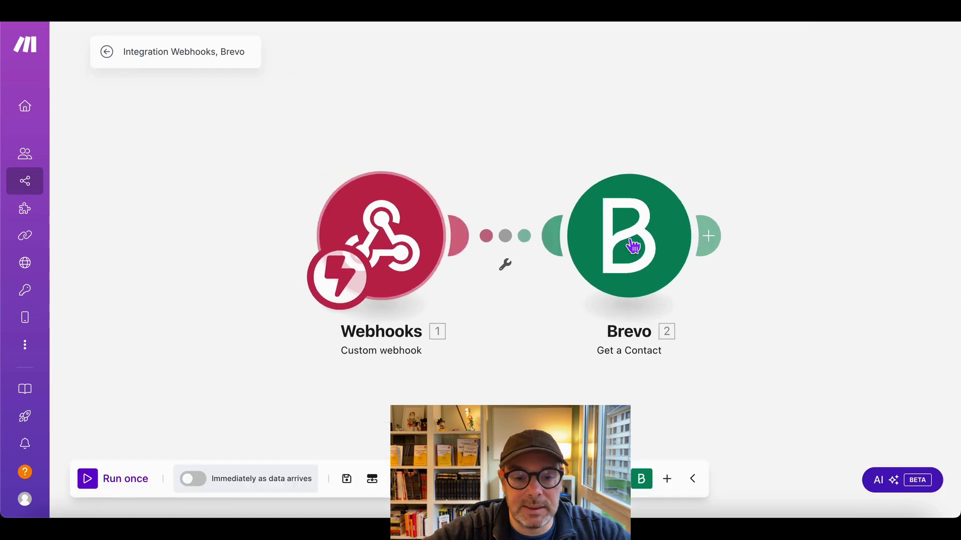
{"action": "left_click", "coordinate": [361, 250]}
{"action": "left_click", "coordinate": [573, 258]}
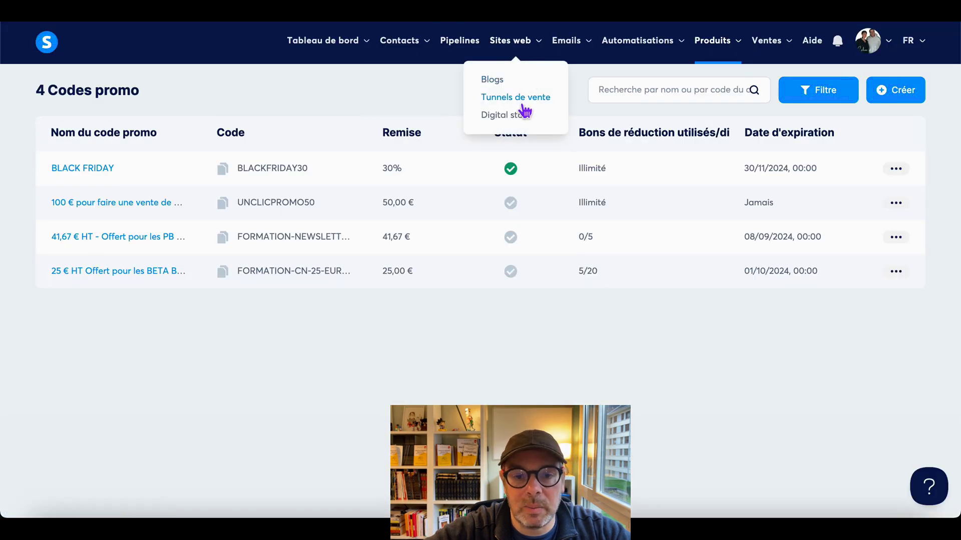
- Show the automation rules of the regular-sales funnel's Bon de commande step
{"action": "left_click", "coordinate": [520, 104]}
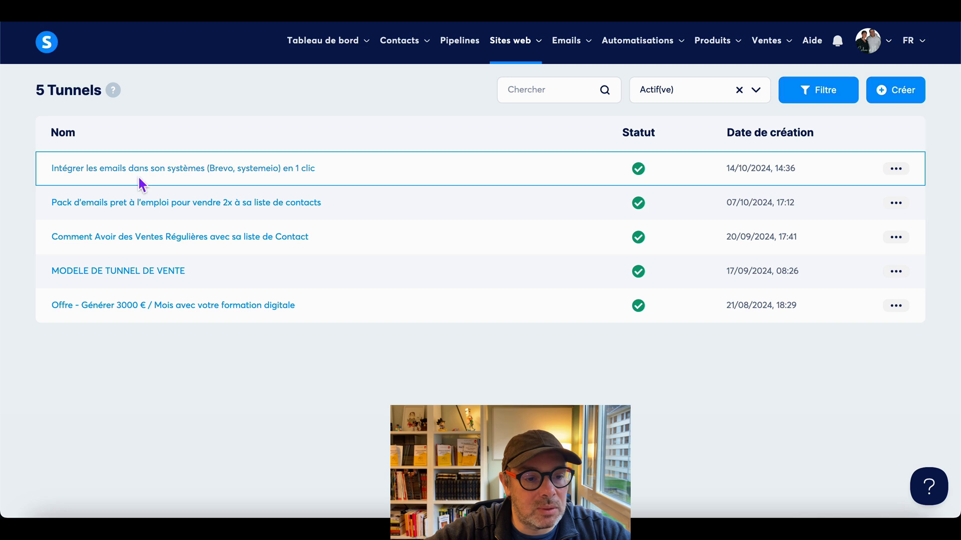
{"action": "left_click", "coordinate": [146, 247]}
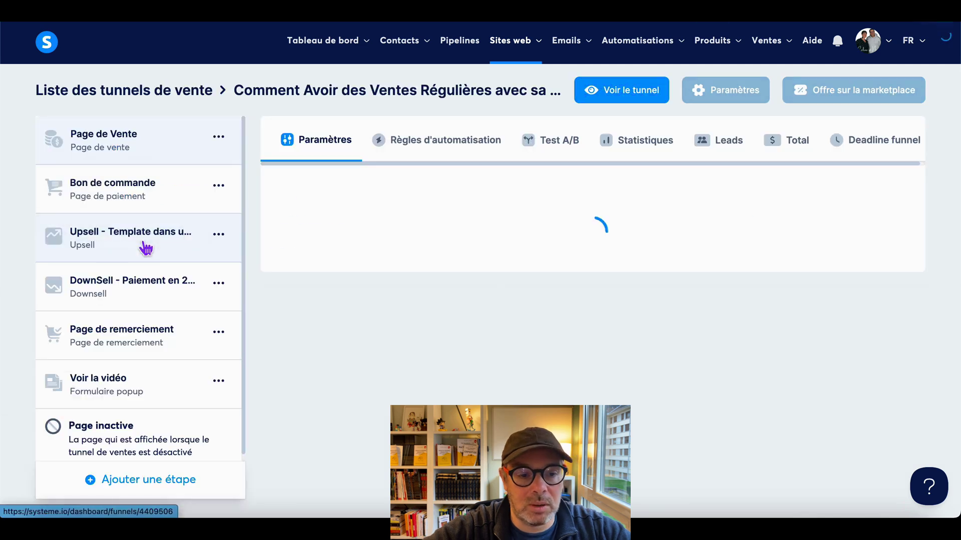
{"action": "left_click", "coordinate": [150, 343]}
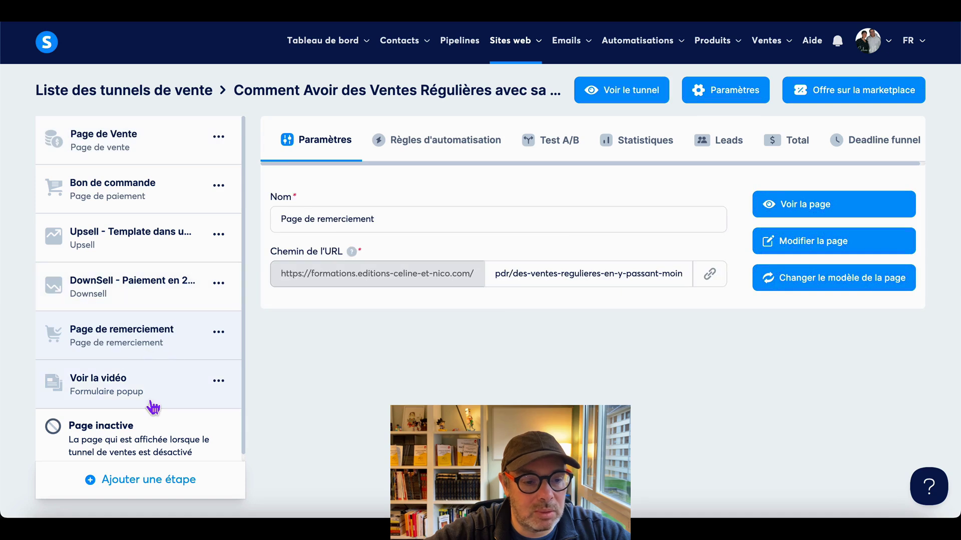
{"action": "left_click", "coordinate": [168, 205]}
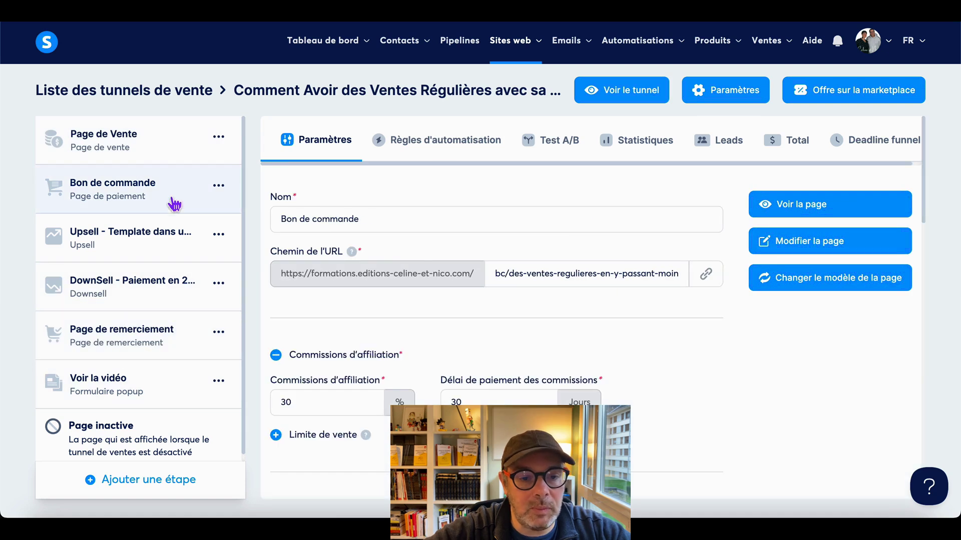
{"action": "left_click", "coordinate": [449, 144]}
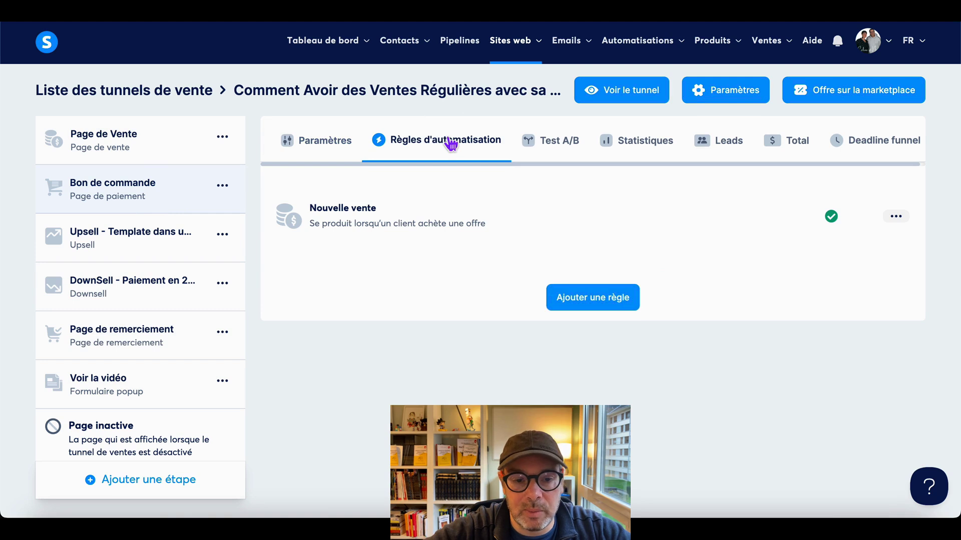
- Replace the Nouvelle vente rule's webhook URL with the new Make address and save it
{"action": "left_click", "coordinate": [896, 220]}
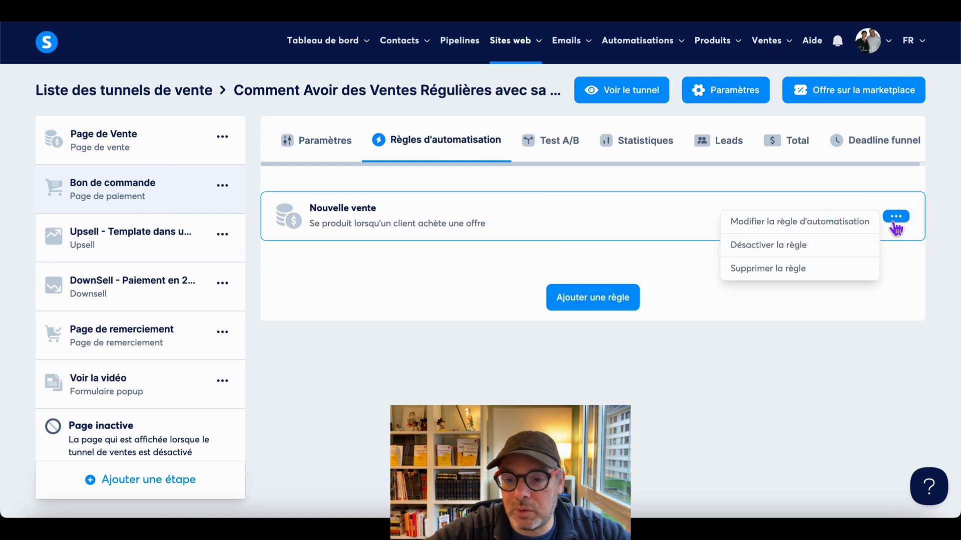
{"action": "left_click", "coordinate": [798, 222]}
{"action": "triple_click", "coordinate": [629, 394]}
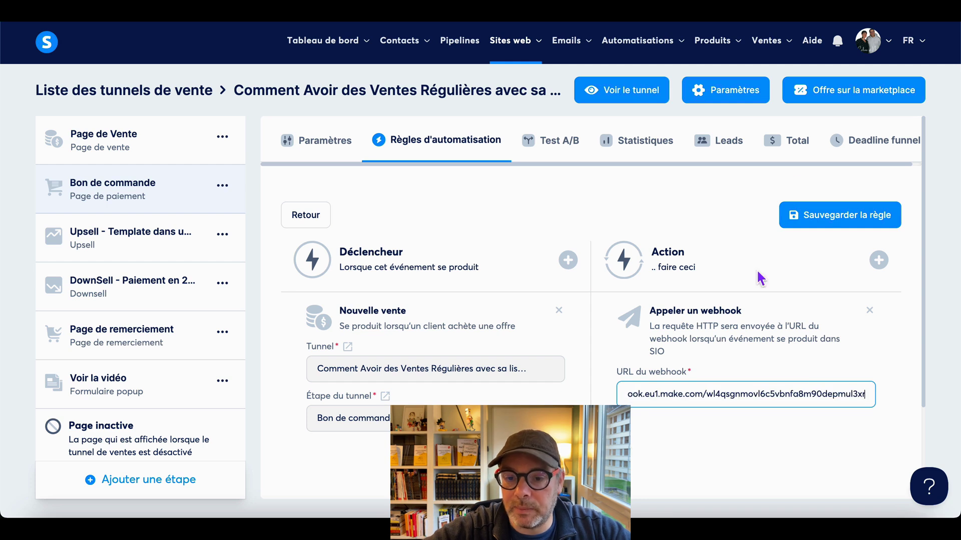
{"action": "left_click", "coordinate": [826, 220]}
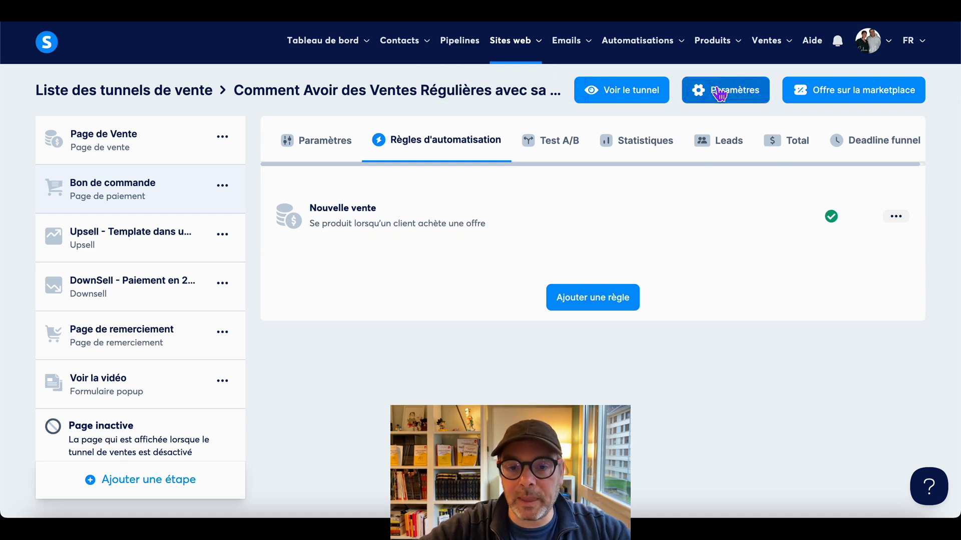
{"action": "mouse_move", "coordinate": [719, 57]}
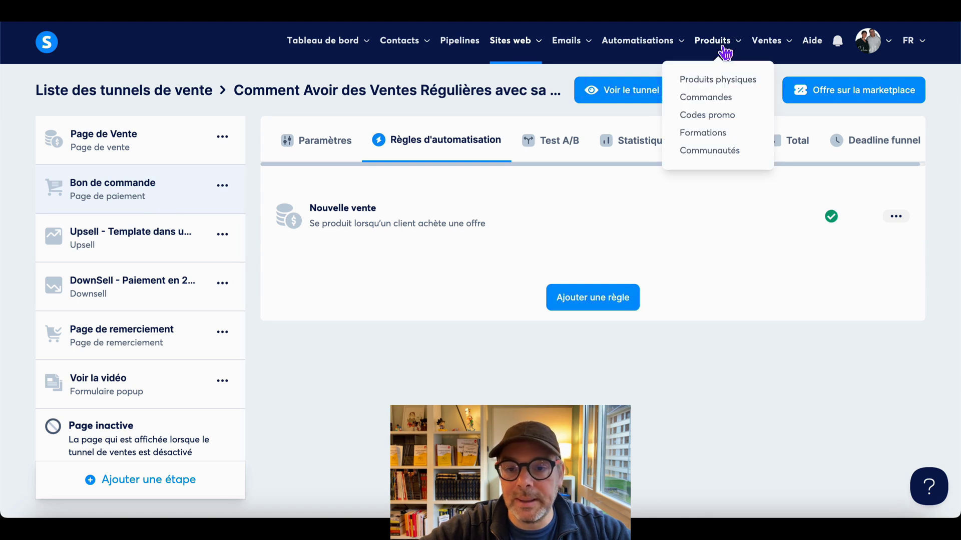
- Start a new promo code named '100% GATUIT POur moi ;)' with code 100POUR100GRARTUIT
{"action": "left_click", "coordinate": [720, 118]}
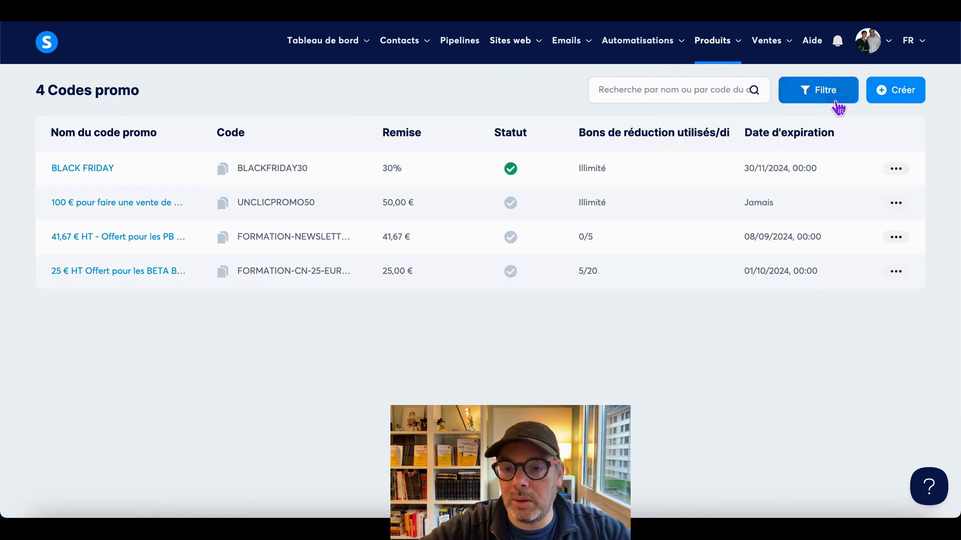
{"action": "left_click", "coordinate": [897, 92]}
{"action": "left_click", "coordinate": [368, 198]}
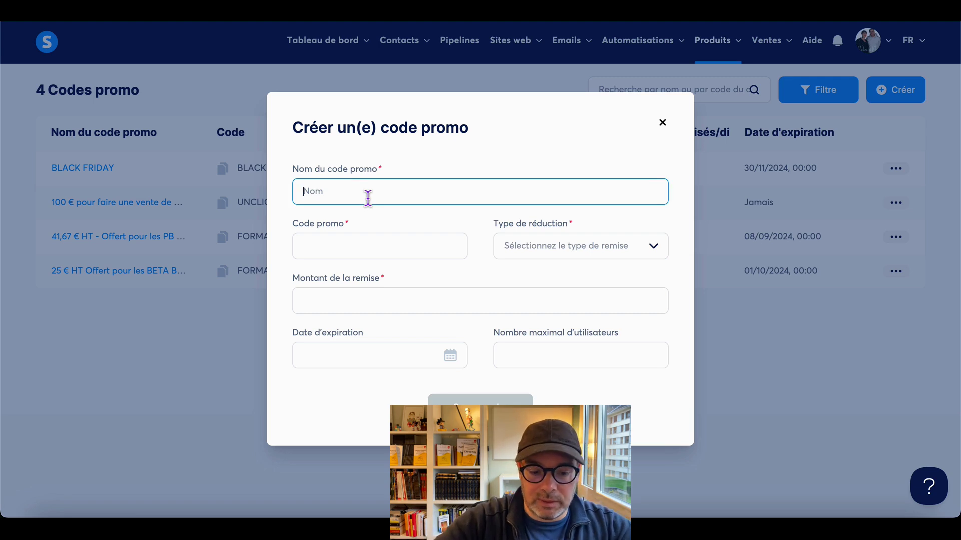
{"action": "type", "text": "100 GATUIT POur moi ;)"}
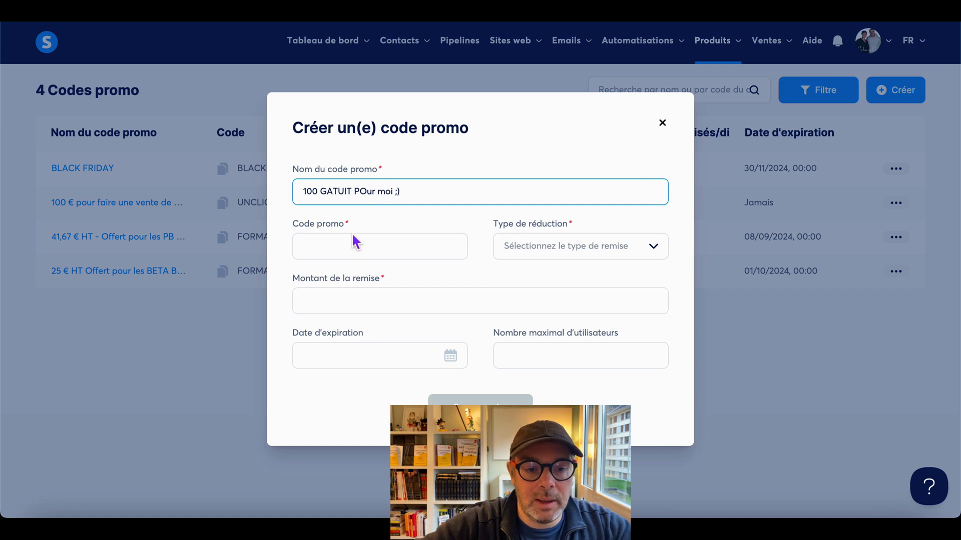
{"action": "left_click", "coordinate": [349, 250]}
{"action": "type", "text": "100POUR10"}
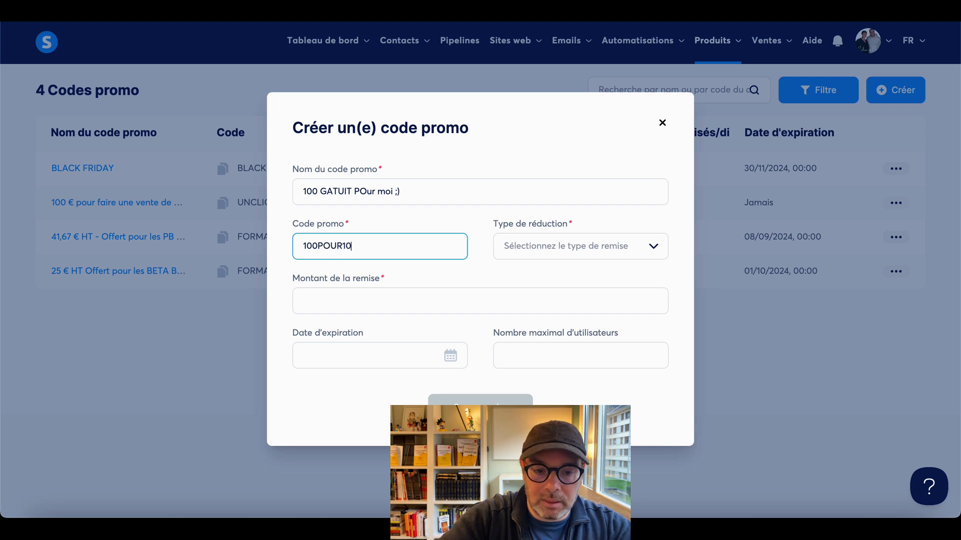
{"action": "type", "text": "0GRARTUITE"}
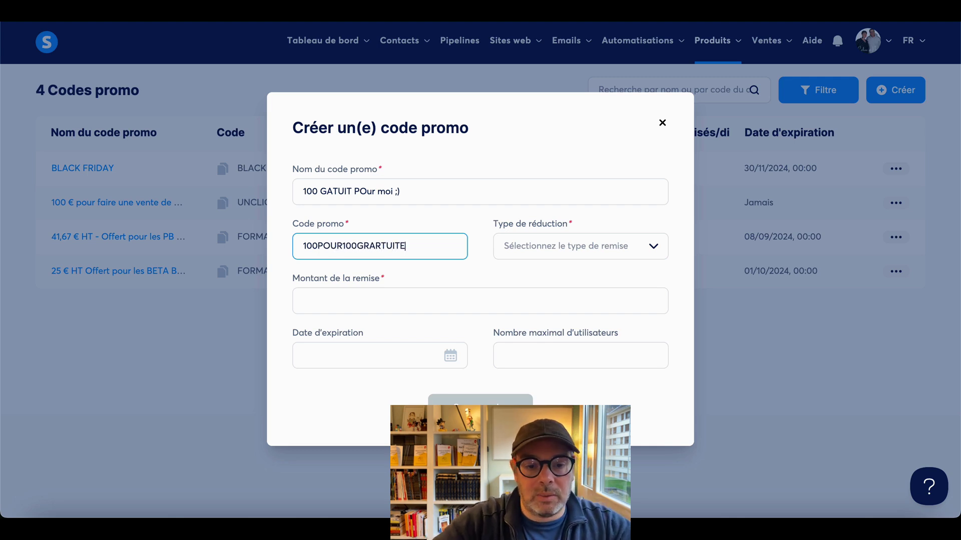
{"action": "left_click", "coordinate": [316, 196]}
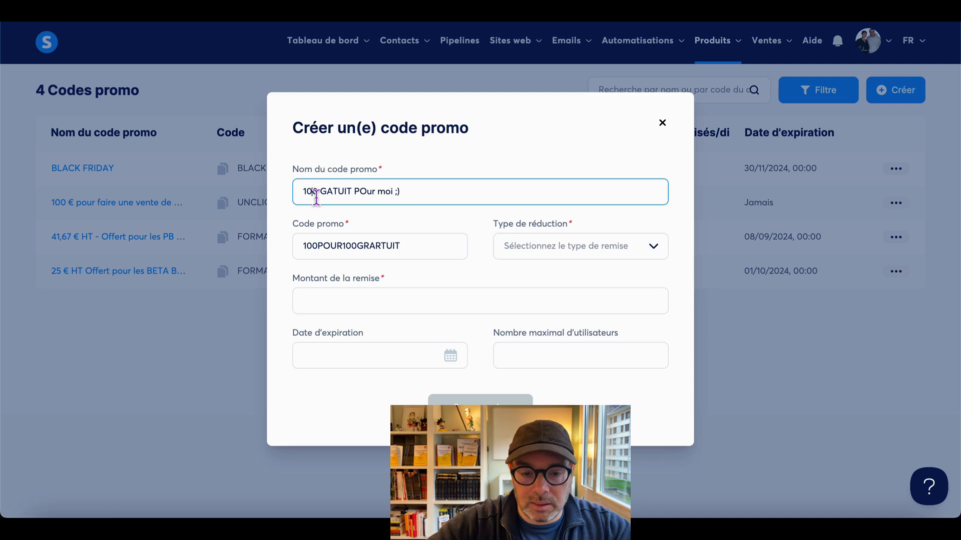
{"action": "type", "text": "%"}
- Make it a 100% percentage discount limited to 5 users and create it
{"action": "left_click", "coordinate": [595, 246]}
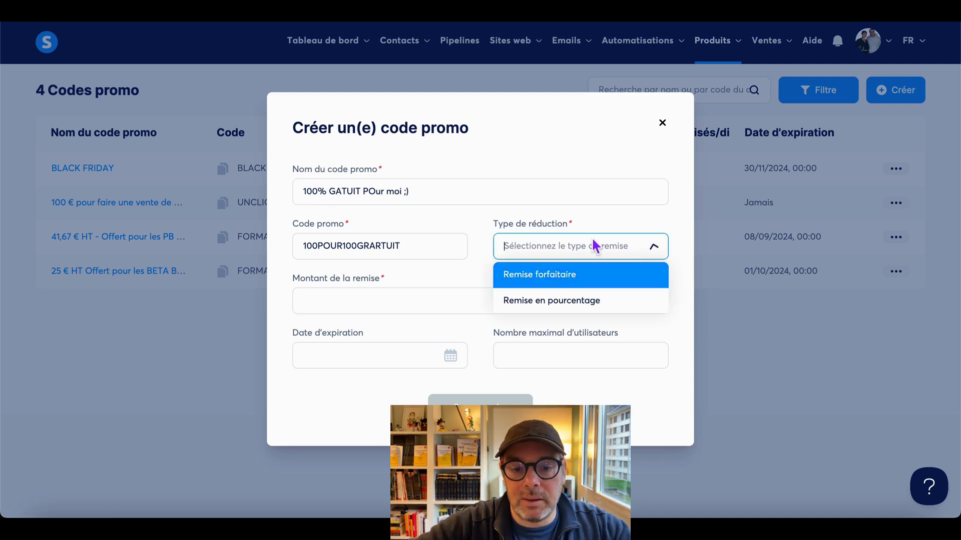
{"action": "left_click", "coordinate": [574, 301]}
{"action": "left_click", "coordinate": [453, 305]}
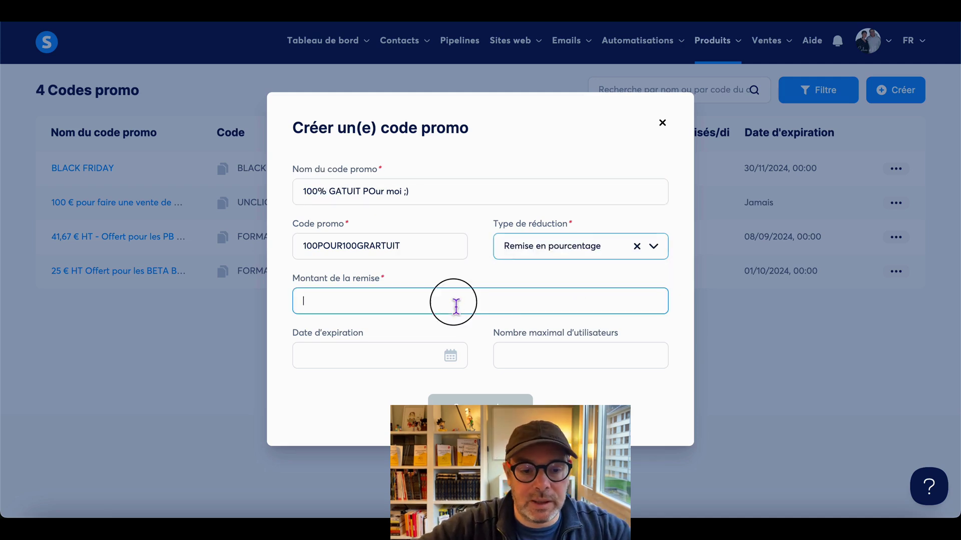
{"action": "type", "text": "100"}
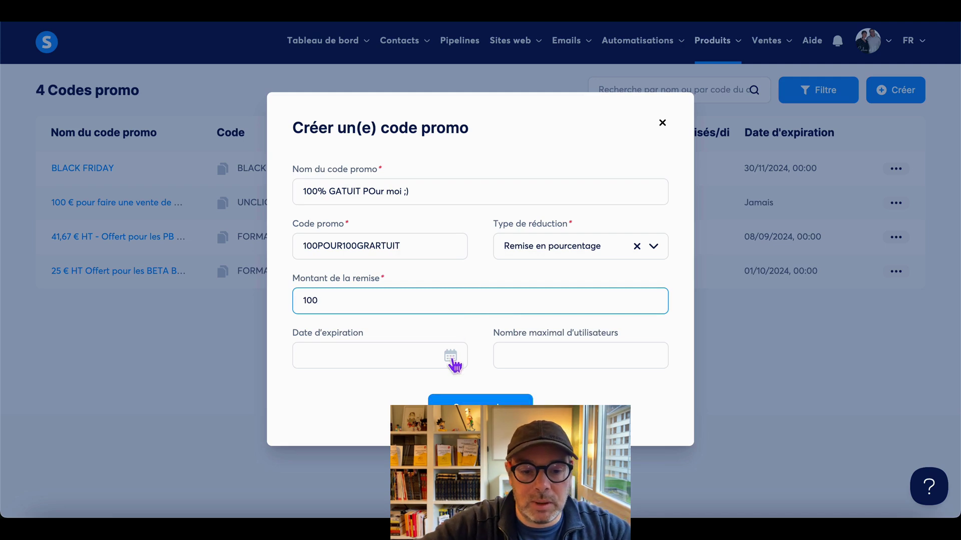
{"action": "left_click", "coordinate": [521, 359]}
{"action": "type", "text": "5"}
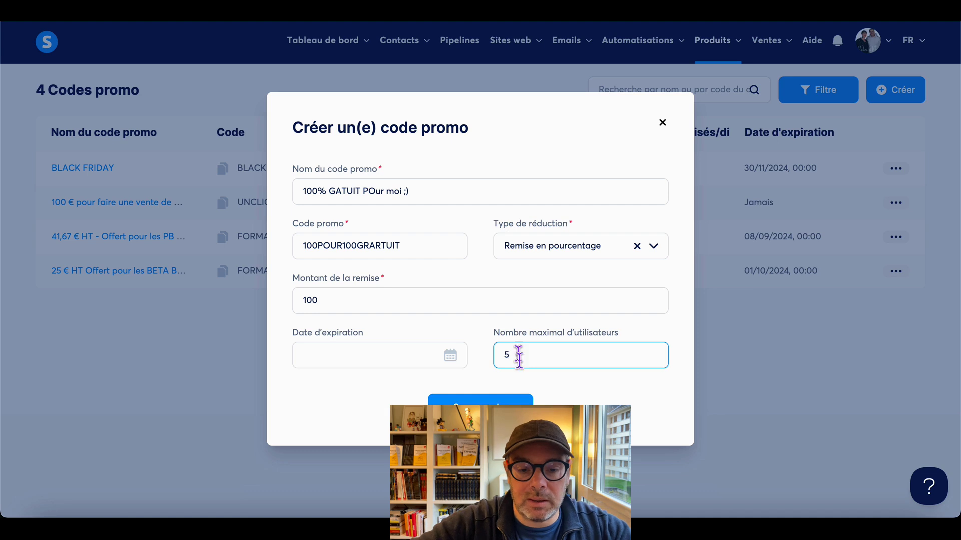
{"action": "left_click", "coordinate": [480, 412]}
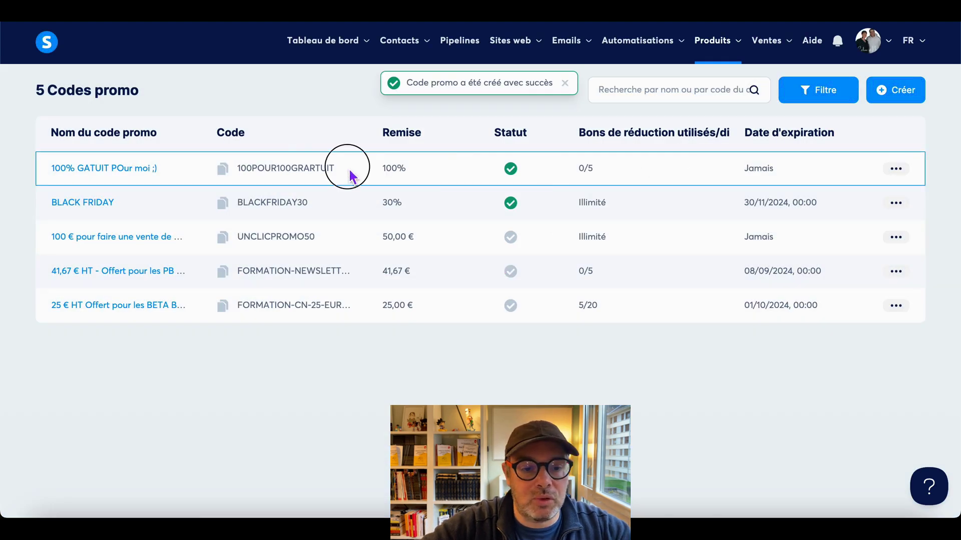
- Copy code 100POUR100GRARTUIT, then reopen the regular-sales funnel on its Bon de commande step
{"action": "left_click_drag", "start_coordinate": [349, 172], "coordinate": [235, 167]}
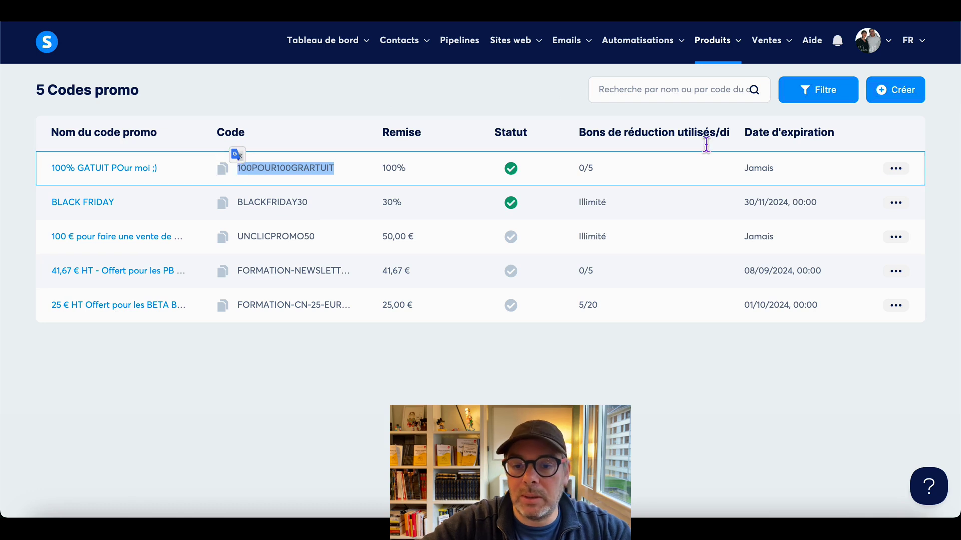
{"action": "left_click", "coordinate": [905, 169]}
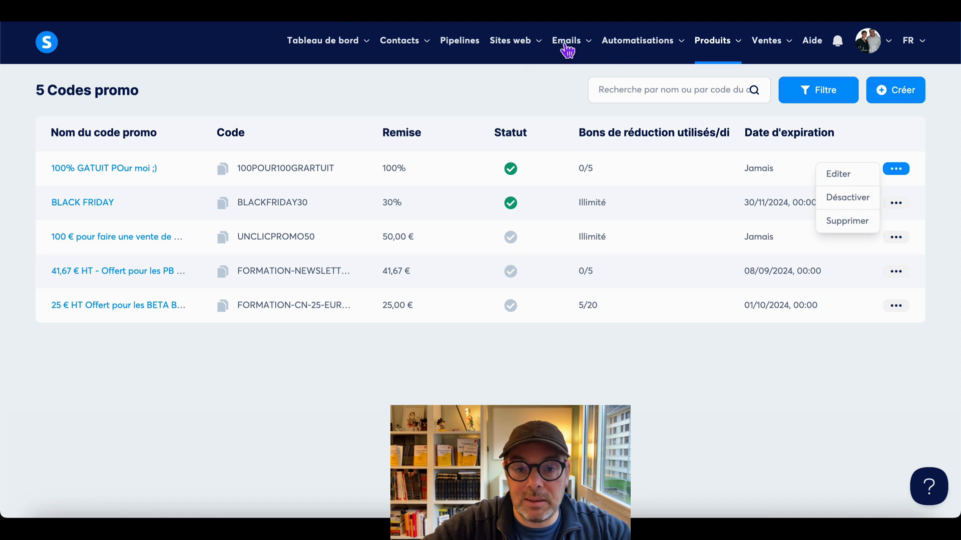
{"action": "left_click", "coordinate": [510, 40]}
{"action": "left_click", "coordinate": [516, 100]}
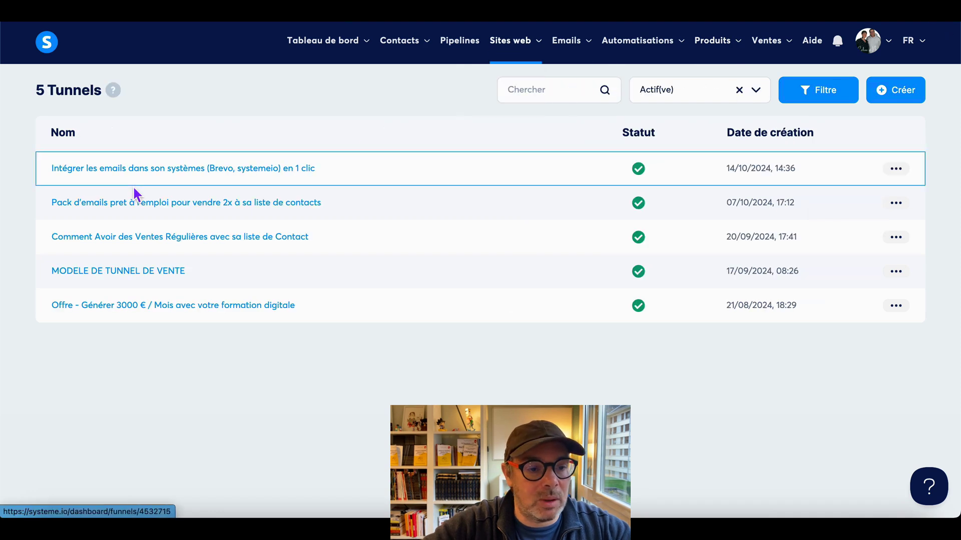
{"action": "left_click", "coordinate": [128, 236]}
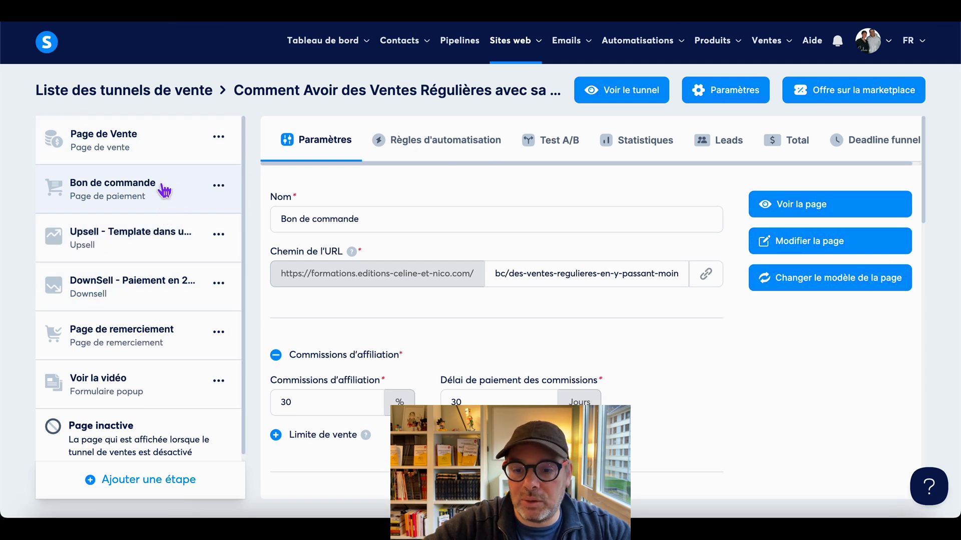
{"action": "left_click", "coordinate": [812, 244]}
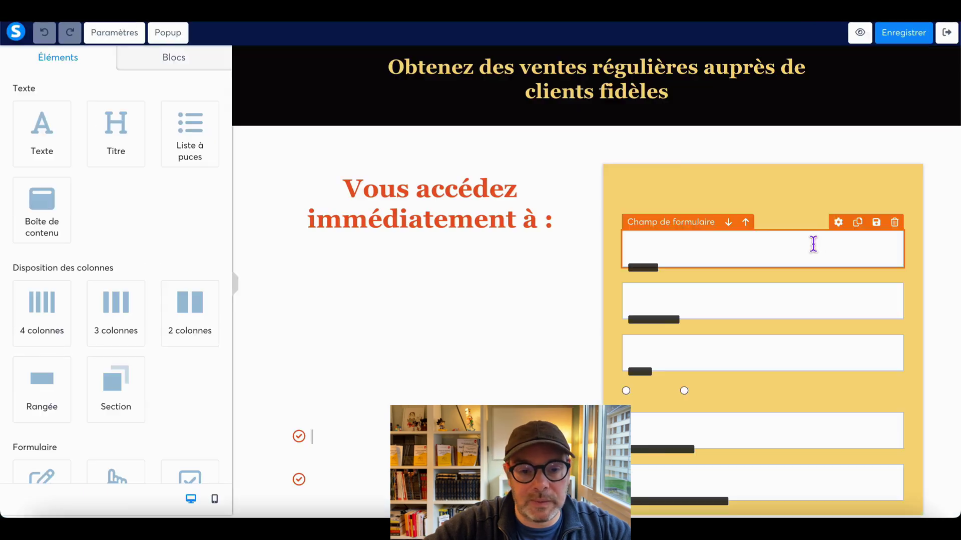
{"action": "left_click", "coordinate": [948, 33]}
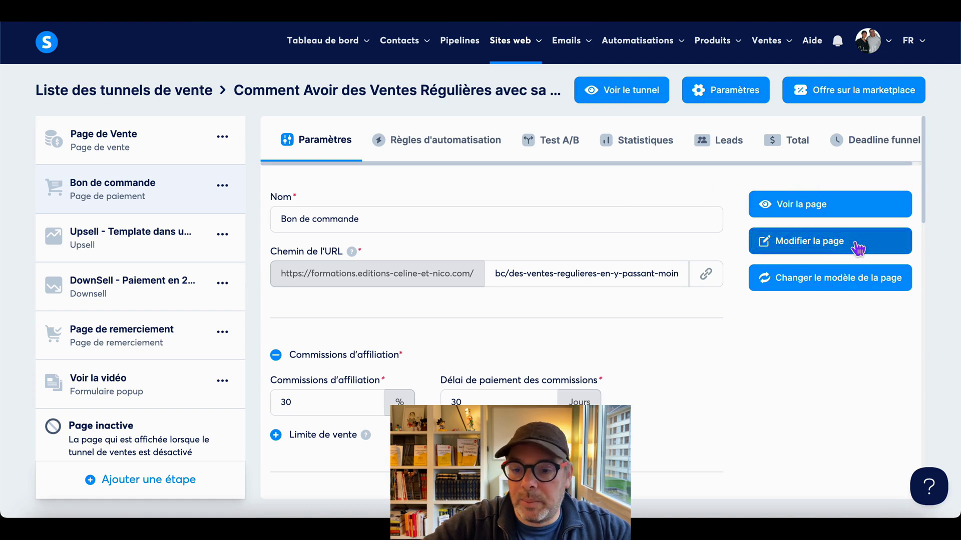
- Attach the percentage promo code '100% GATUIT POur moi ;)' to the Bon de commande step and save
{"action": "scroll", "coordinate": [595, 345], "scroll_direction": "down", "scroll_amount": 10}
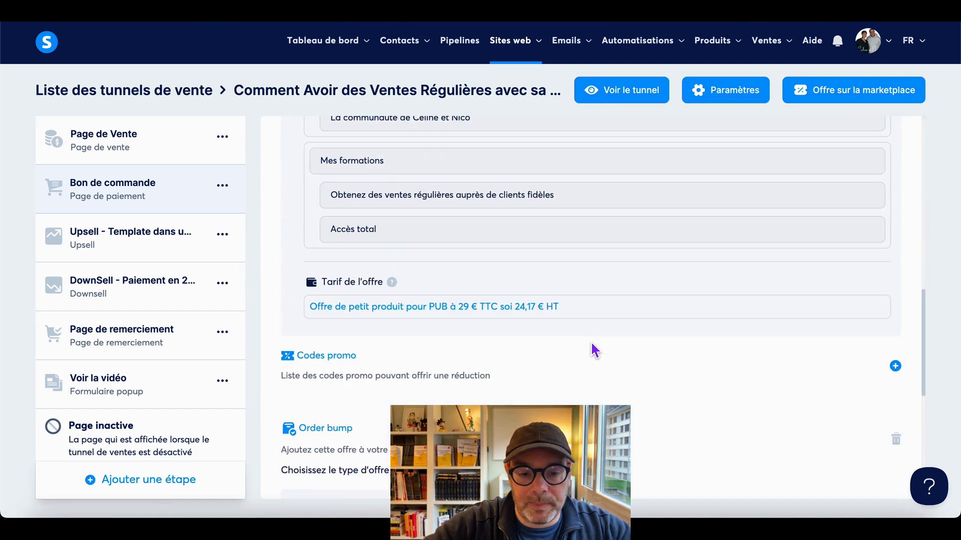
{"action": "scroll", "coordinate": [595, 351], "scroll_direction": "down", "scroll_amount": 2}
{"action": "left_click", "coordinate": [896, 248]}
{"action": "left_click", "coordinate": [407, 311]}
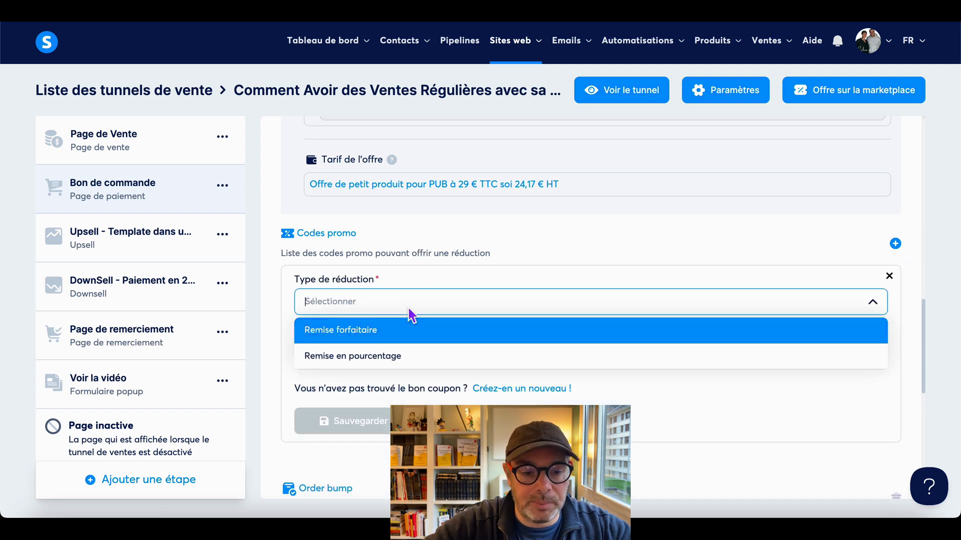
{"action": "left_click", "coordinate": [398, 357]}
{"action": "left_click", "coordinate": [391, 367]}
{"action": "left_click", "coordinate": [383, 383]}
{"action": "left_click", "coordinate": [370, 433]}
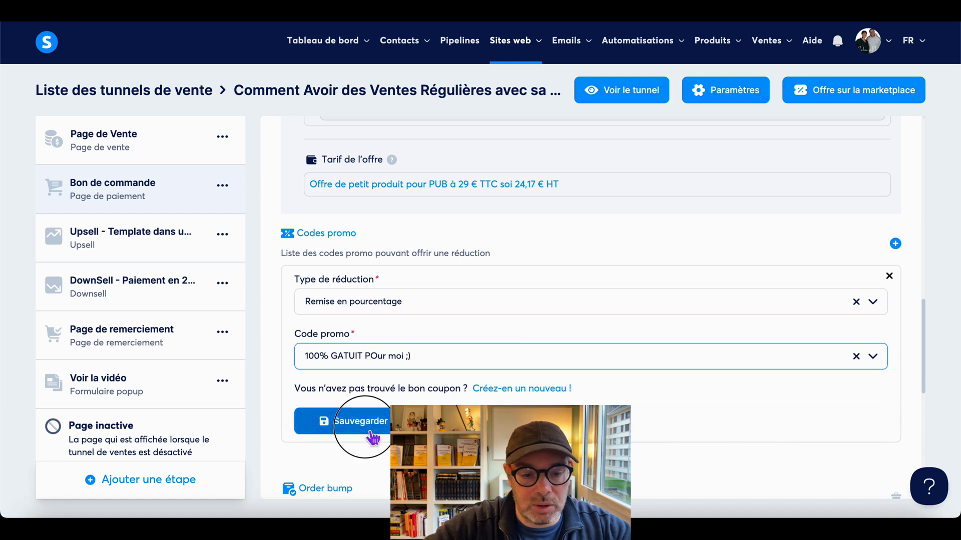
{"action": "scroll", "coordinate": [552, 320], "scroll_direction": "down", "scroll_amount": 1}
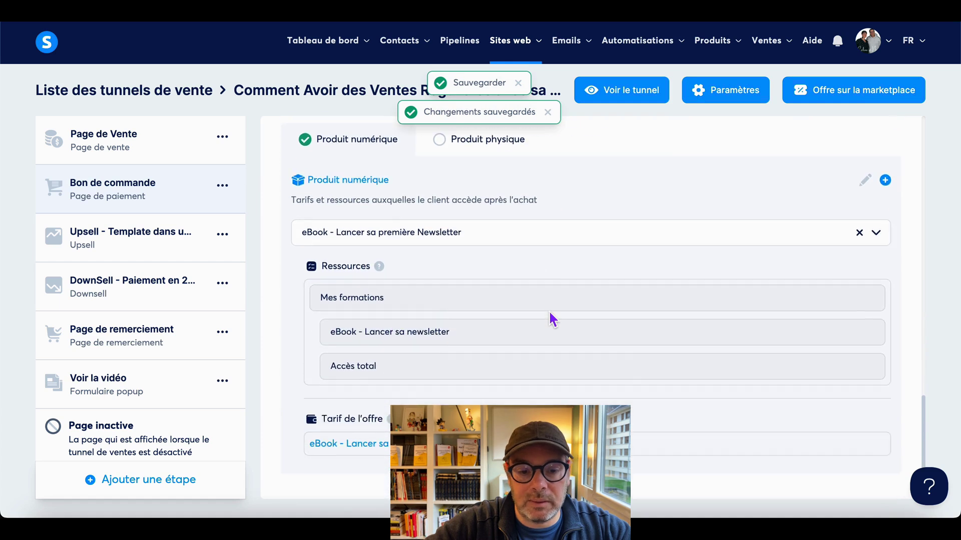
{"action": "scroll", "coordinate": [553, 319], "scroll_direction": "up", "scroll_amount": 10}
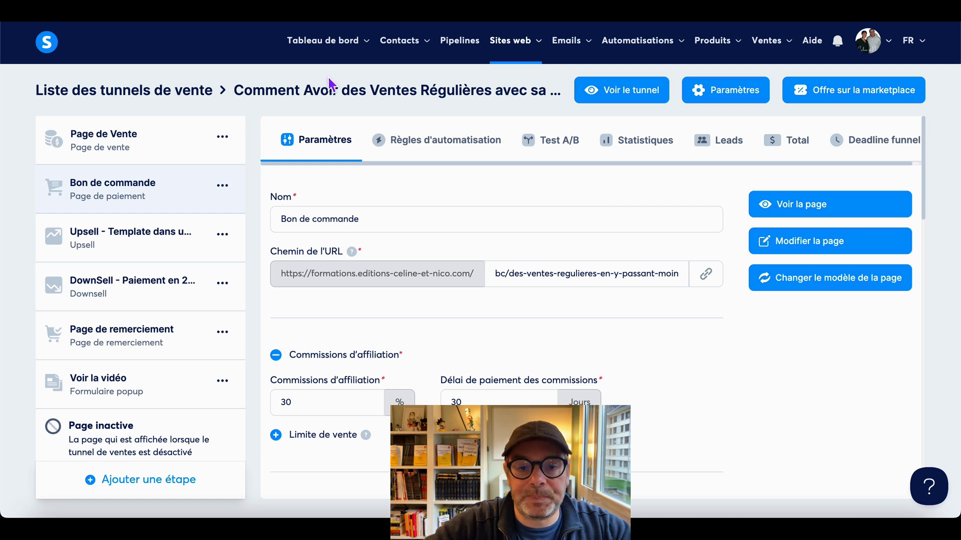
- Open the order page's web address in a new browser tab
{"action": "left_click", "coordinate": [706, 275]}
{"action": "key", "text": "super+t"}
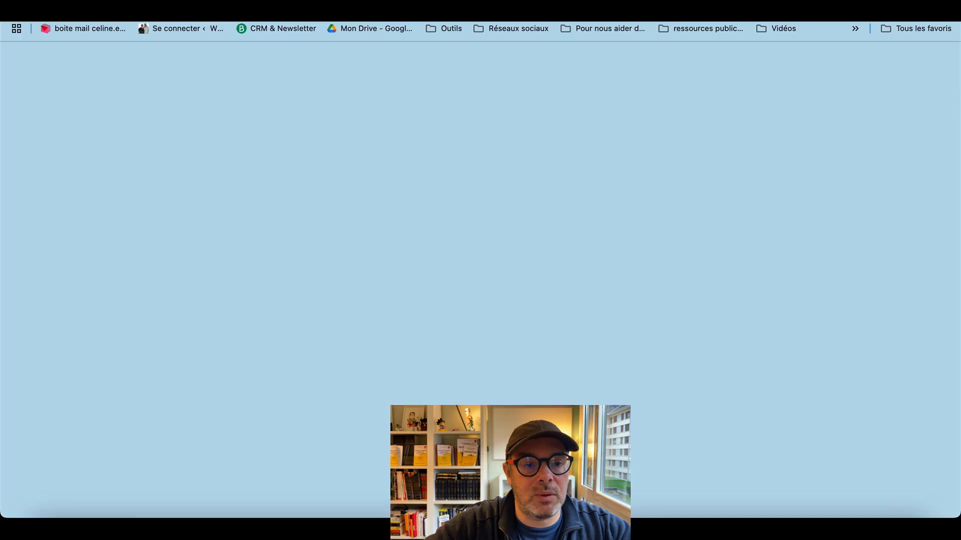
{"action": "type", "text": "https://formations.editions-celine-et-nico.com/bc/des-ventes-regulieres-en-y-passant-moins-2-heures-par-mois"}
{"action": "key", "text": "Return"}
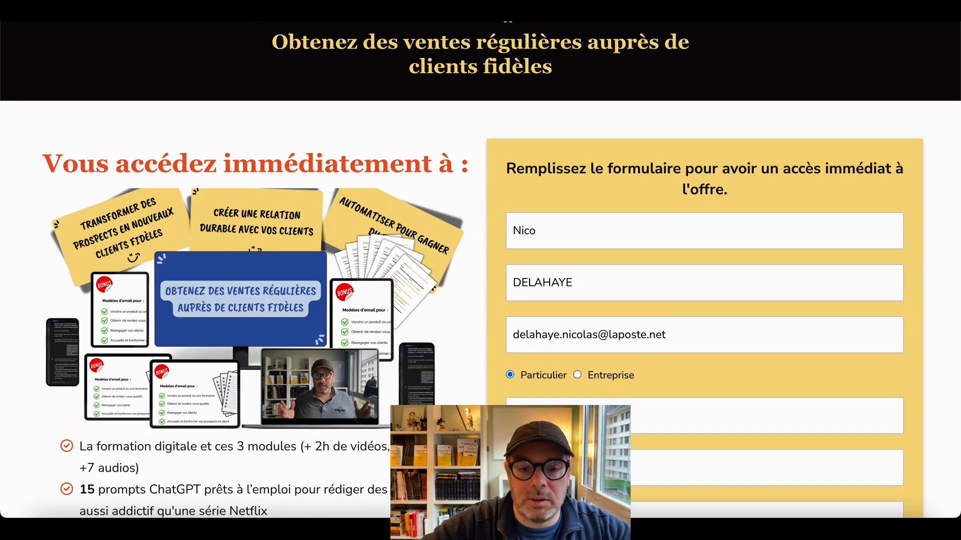
{"action": "scroll", "coordinate": [659, 361], "scroll_direction": "down", "scroll_amount": 15}
- Apply coupon 100POUR100GRARTUIT so the order total drops to 0,00 €
{"action": "left_click", "coordinate": [583, 255]}
{"action": "type", "text": "100POUR100GRARTUIT"}
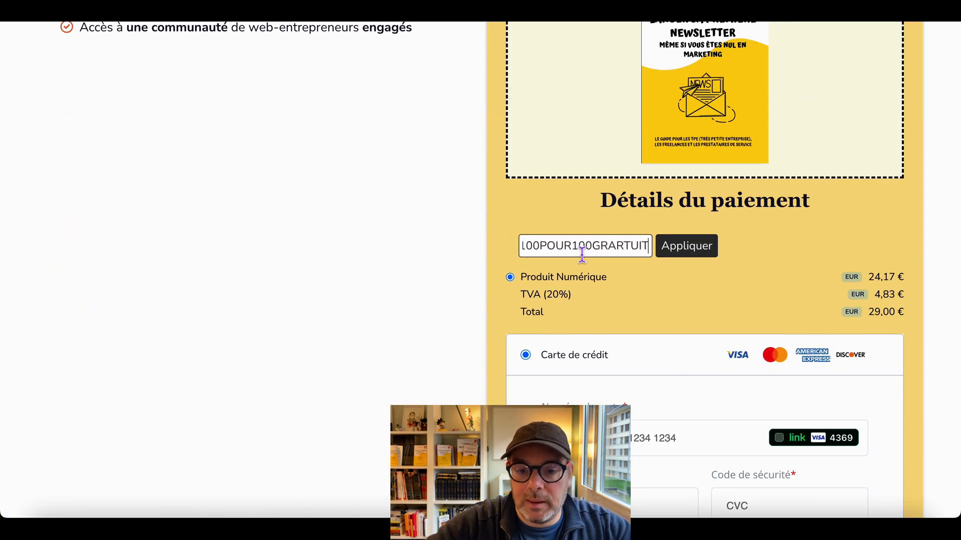
{"action": "left_click", "coordinate": [680, 256]}
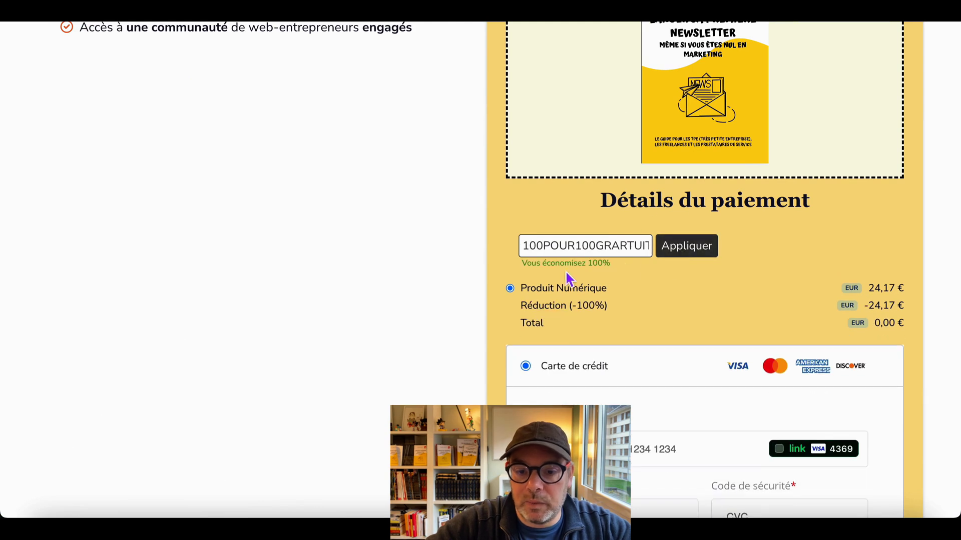
{"action": "scroll", "coordinate": [776, 288], "scroll_direction": "down", "scroll_amount": 3}
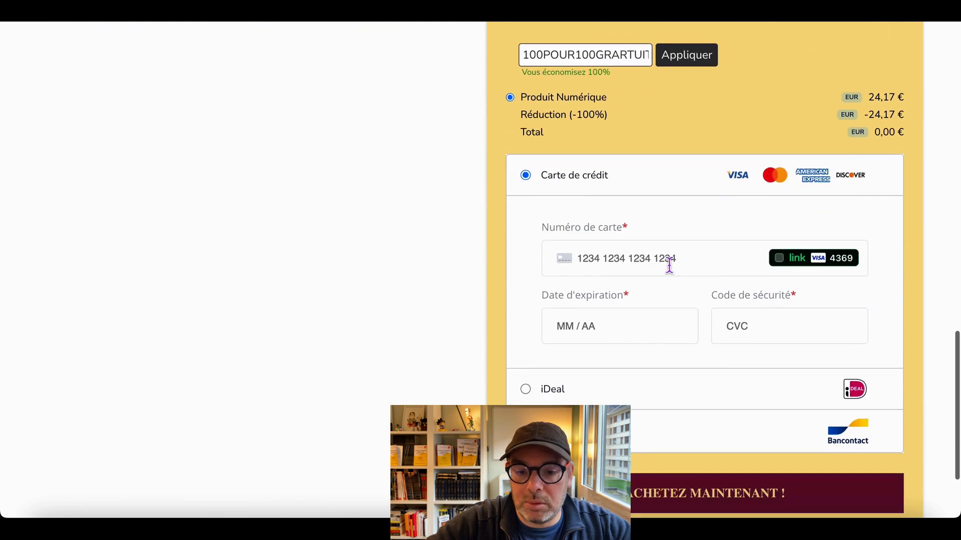
{"action": "left_click", "coordinate": [669, 265]}
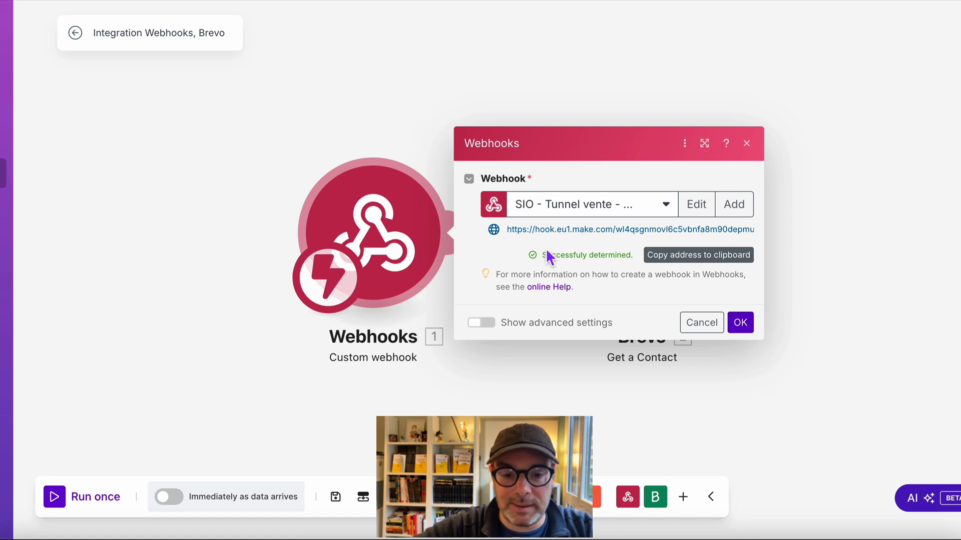
- Map the webhook's data > customer > email into Get a Contact's Email field
{"action": "left_click", "coordinate": [741, 325]}
{"action": "left_click", "coordinate": [632, 251]}
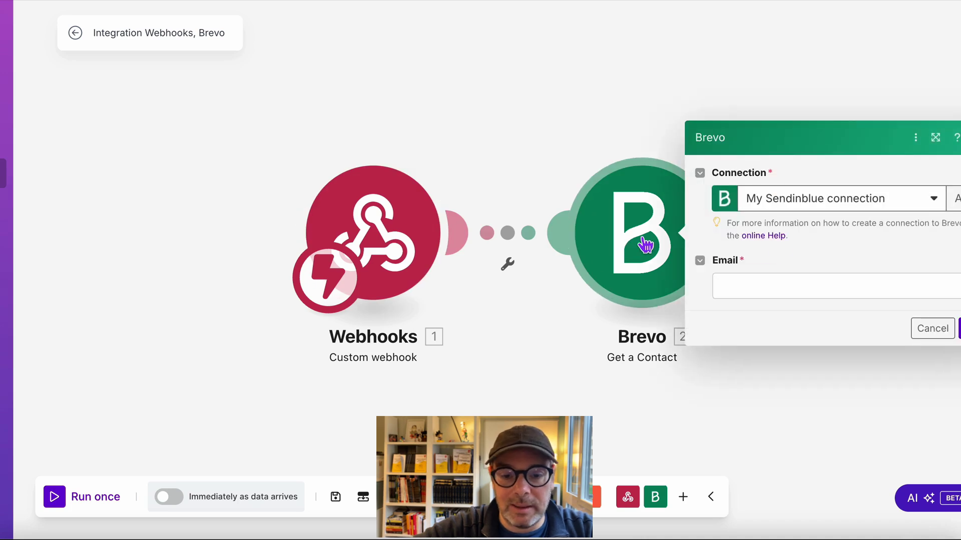
{"action": "left_click", "coordinate": [739, 296]}
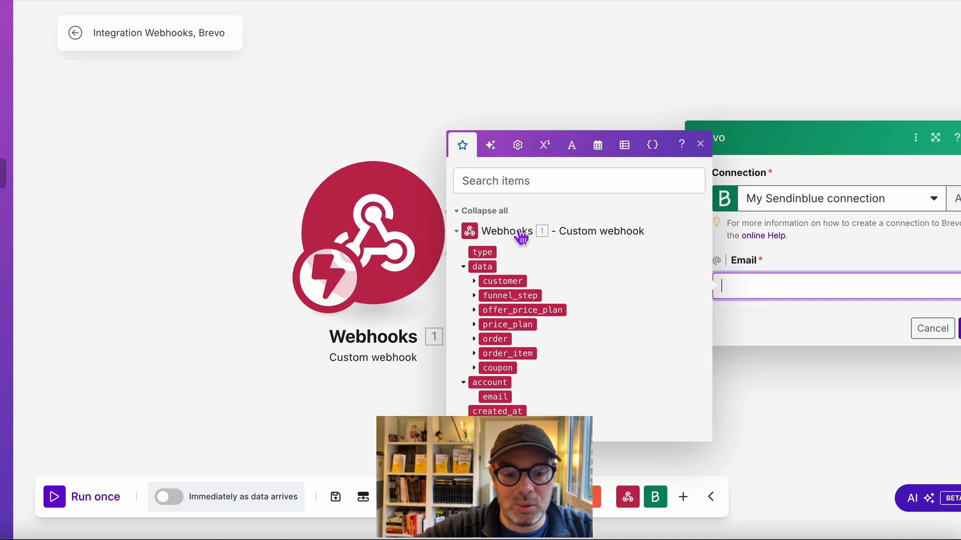
{"action": "left_click", "coordinate": [478, 284]}
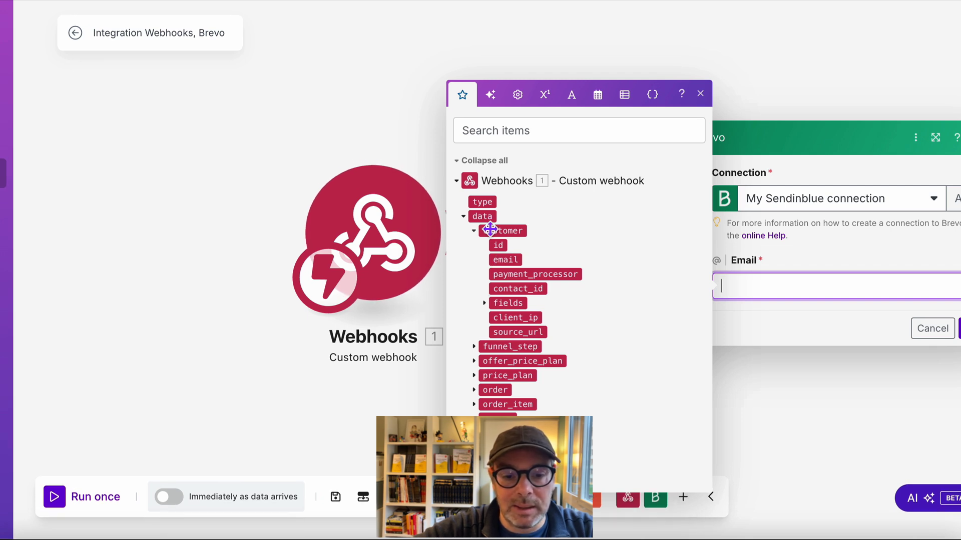
{"action": "left_click_drag", "start_coordinate": [507, 261], "coordinate": [807, 292]}
- Confirm Get a Contact and shift the Webhooks and Brevo modules further left
{"action": "left_click", "coordinate": [957, 328]}
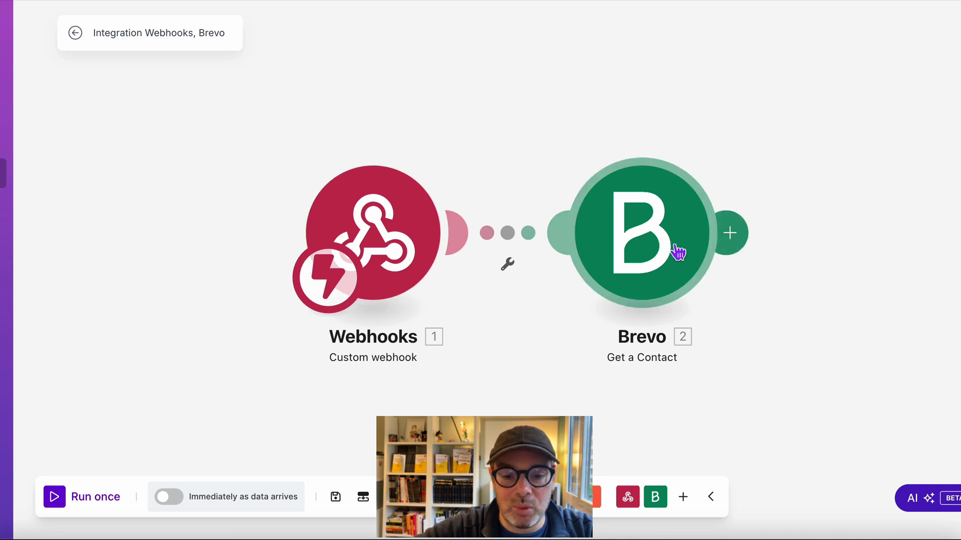
{"action": "left_click_drag", "start_coordinate": [405, 262], "coordinate": [210, 264]}
{"action": "left_click_drag", "start_coordinate": [641, 240], "coordinate": [473, 246]}
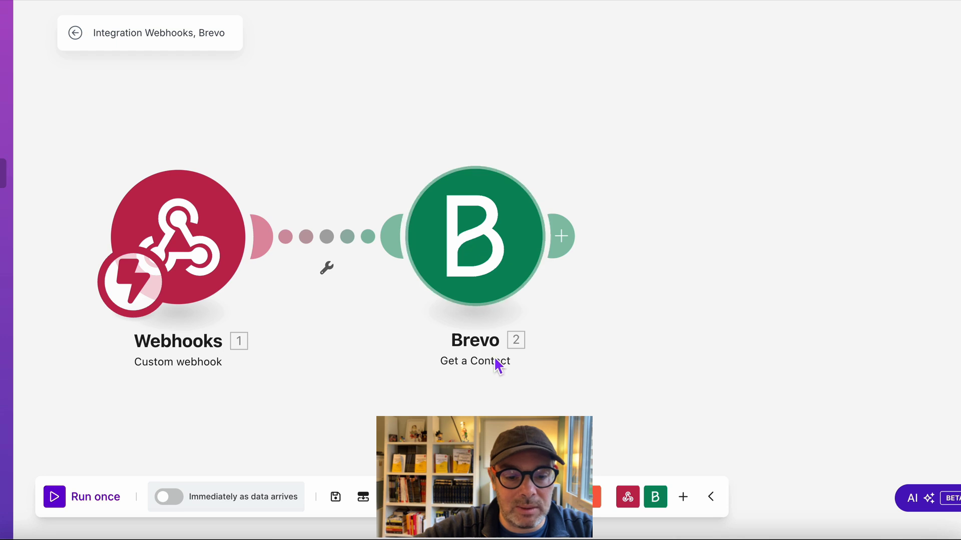
- Add a Brevo Update a Contact module after Get a Contact
{"action": "left_click", "coordinate": [573, 245]}
{"action": "left_click", "coordinate": [504, 163]}
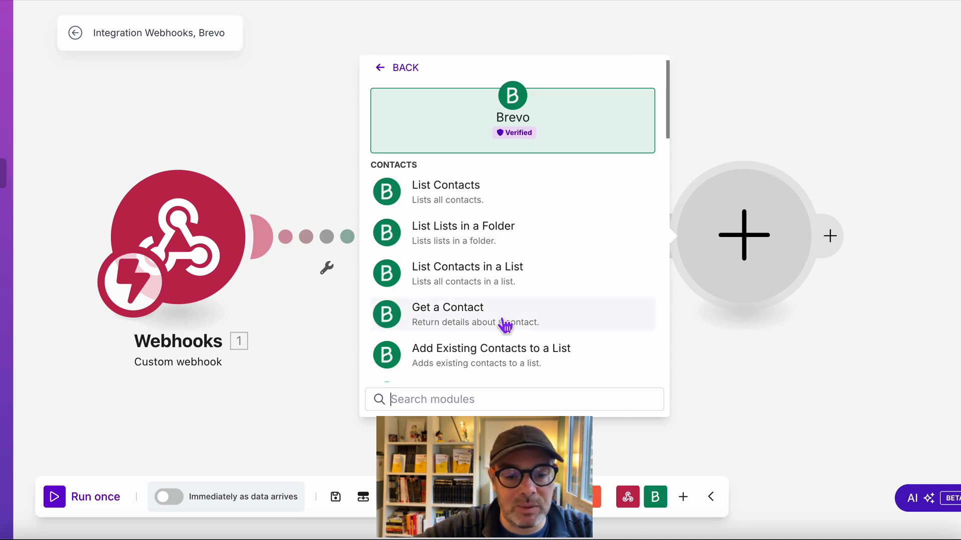
{"action": "scroll", "coordinate": [497, 317], "scroll_direction": "down", "scroll_amount": 5}
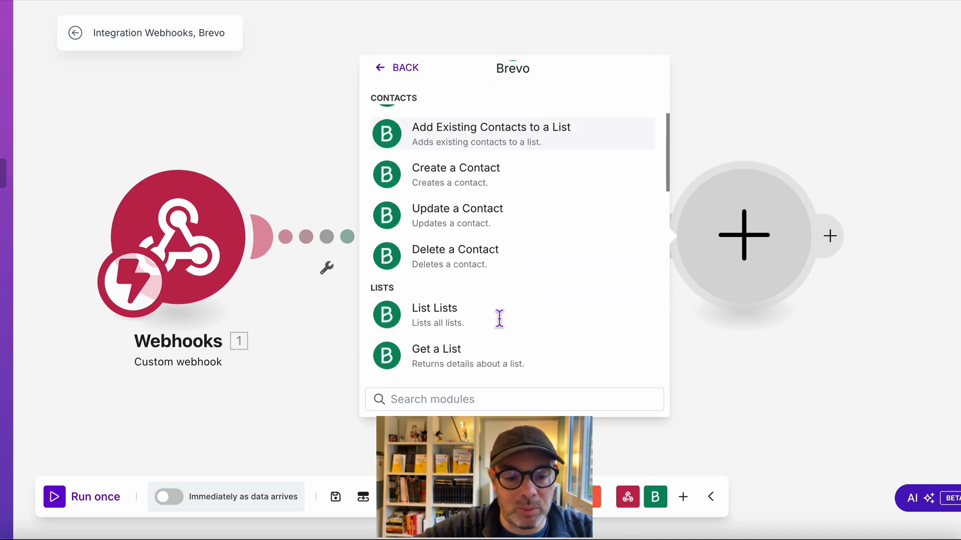
{"action": "left_click", "coordinate": [482, 233]}
- Rearrange the canvas, placing Get a Contact below Webhooks and Update a Contact to its left
{"action": "left_click_drag", "start_coordinate": [737, 250], "coordinate": [632, 106]}
{"action": "left_click_drag", "start_coordinate": [442, 249], "coordinate": [431, 347]}
{"action": "left_click_drag", "start_coordinate": [608, 120], "coordinate": [493, 122]}
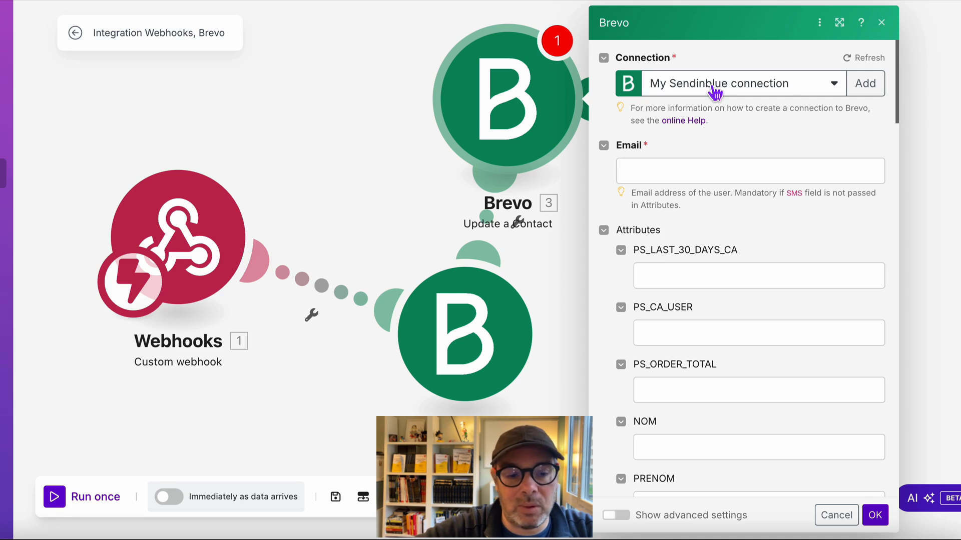
- Map the found contact's Email into Email and order total_price into PS_ORDER_TOTAL
{"action": "left_click", "coordinate": [646, 176]}
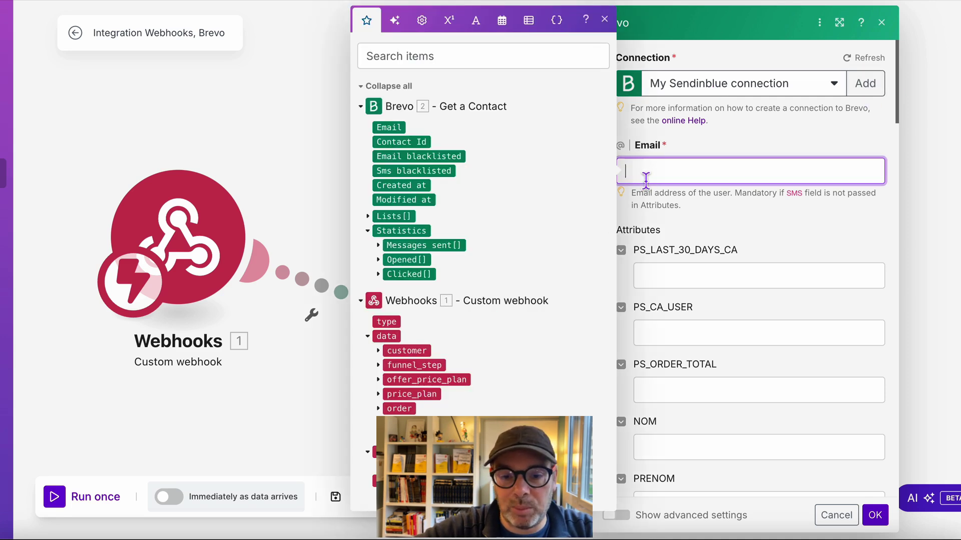
{"action": "left_click_drag", "start_coordinate": [389, 128], "coordinate": [674, 177]}
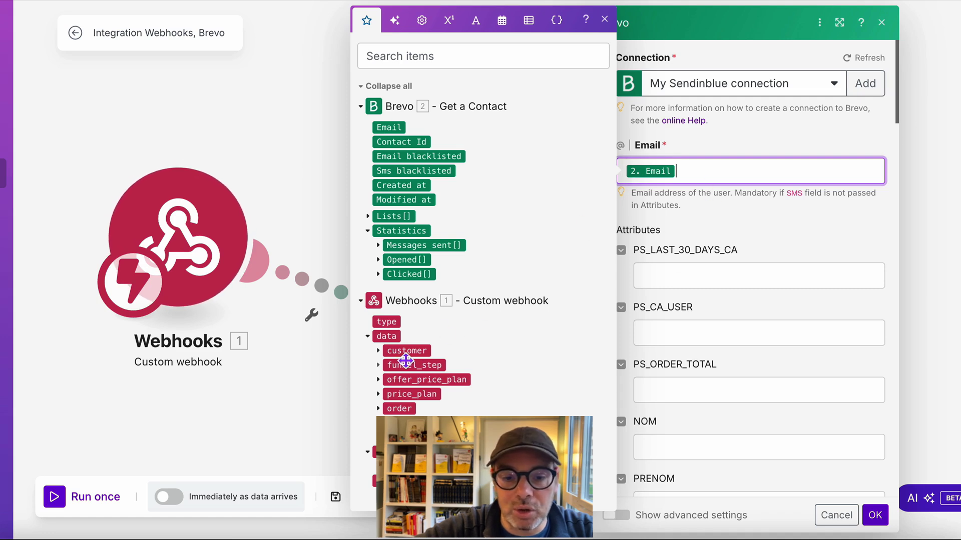
{"action": "scroll", "coordinate": [756, 260], "scroll_direction": "down", "scroll_amount": 1}
{"action": "scroll", "coordinate": [756, 259], "scroll_direction": "down", "scroll_amount": 2}
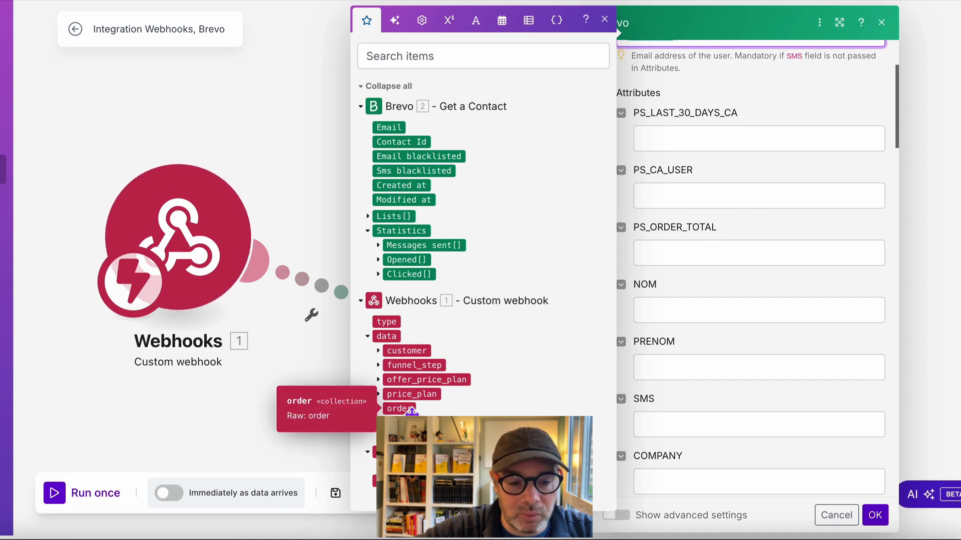
{"action": "left_click", "coordinate": [380, 410]}
{"action": "scroll", "coordinate": [381, 411], "scroll_direction": "down", "scroll_amount": 2}
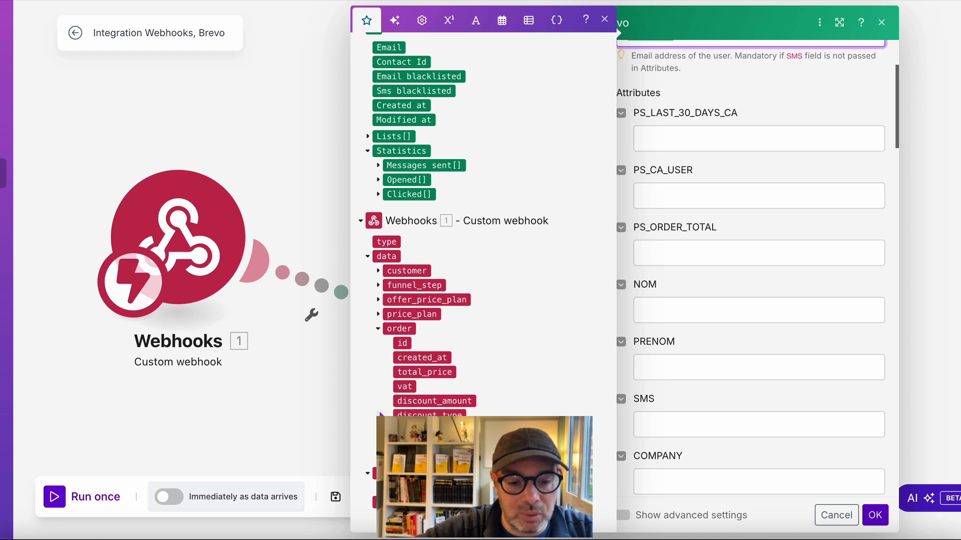
{"action": "left_click_drag", "start_coordinate": [443, 379], "coordinate": [720, 260]}
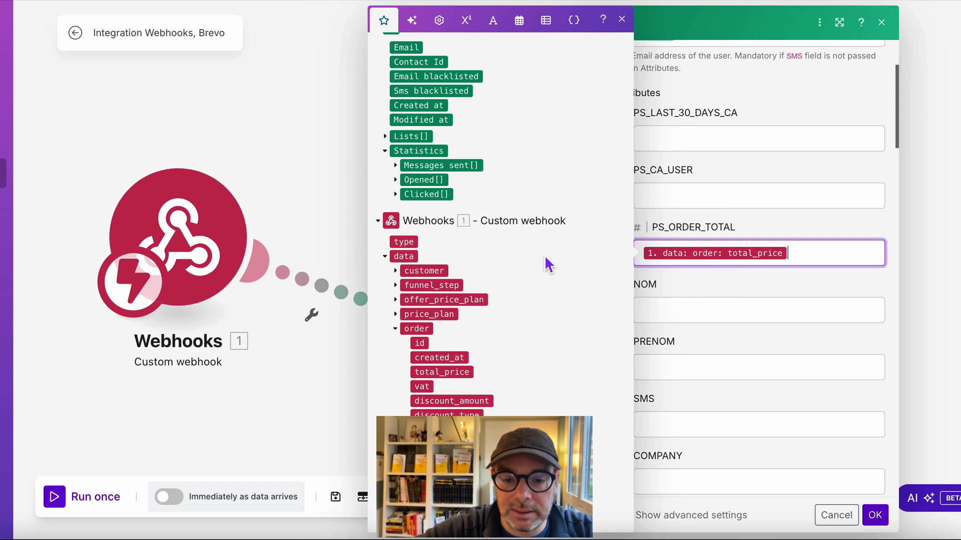
- Map the customer's first_name into PRENOM and surname into NOM
{"action": "left_click", "coordinate": [396, 271]}
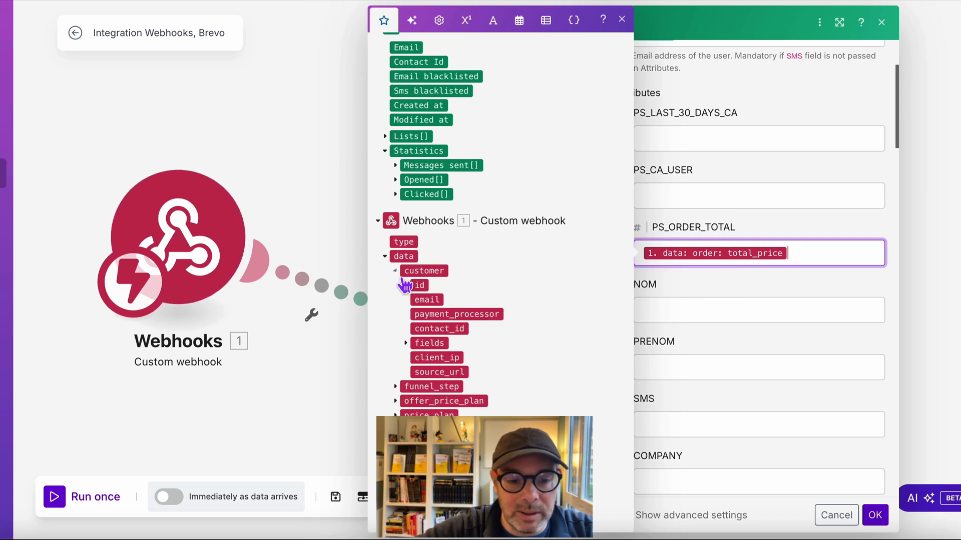
{"action": "left_click", "coordinate": [406, 344]}
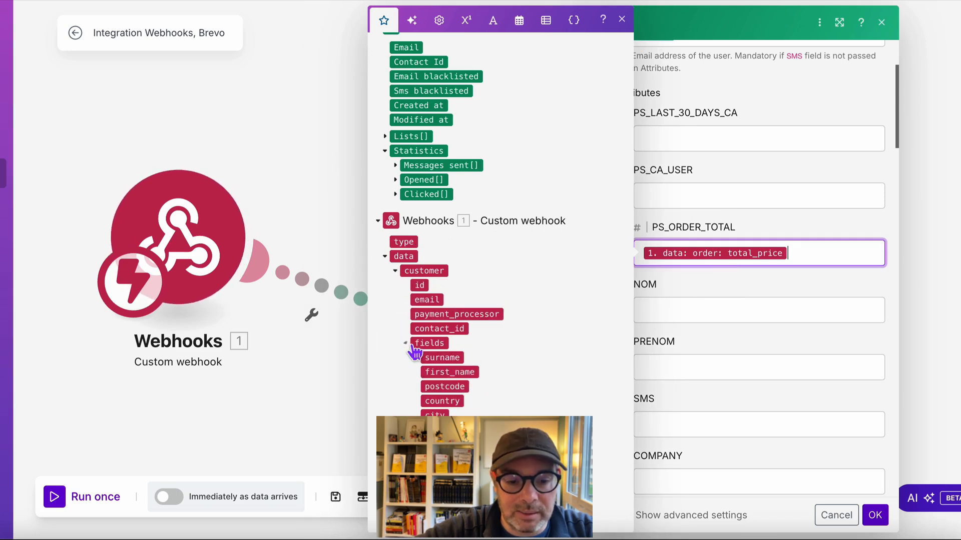
{"action": "scroll", "coordinate": [415, 352], "scroll_direction": "down", "scroll_amount": 3}
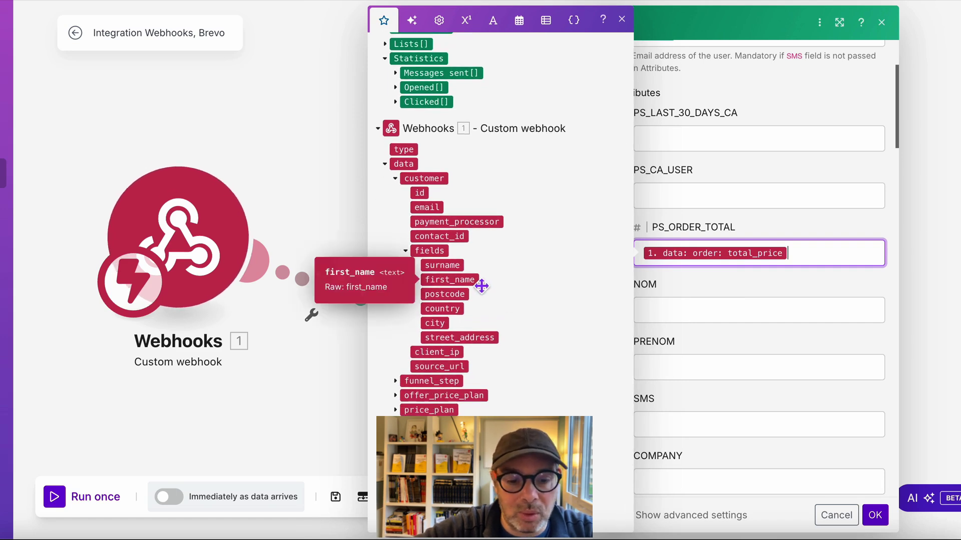
{"action": "left_click_drag", "start_coordinate": [482, 285], "coordinate": [711, 373]}
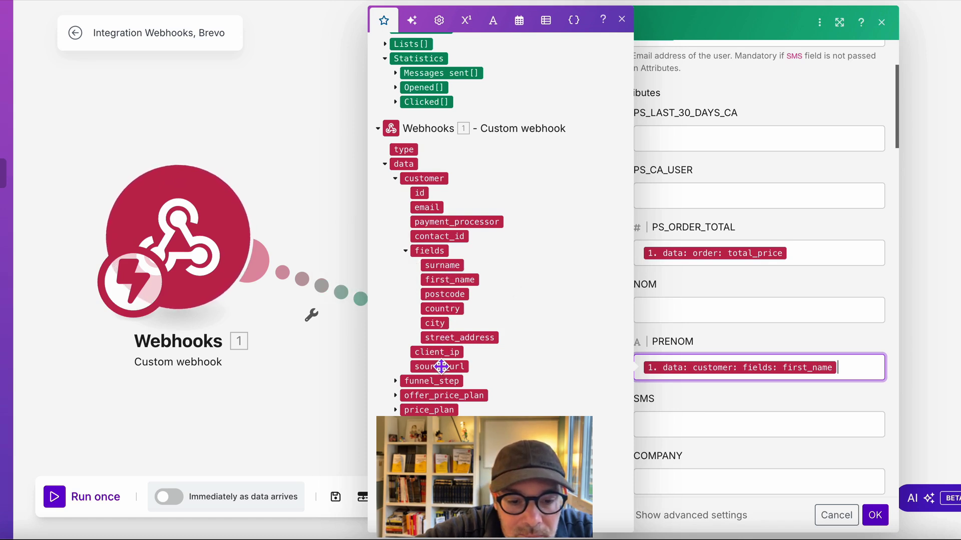
{"action": "scroll", "coordinate": [438, 383], "scroll_direction": "down", "scroll_amount": 2}
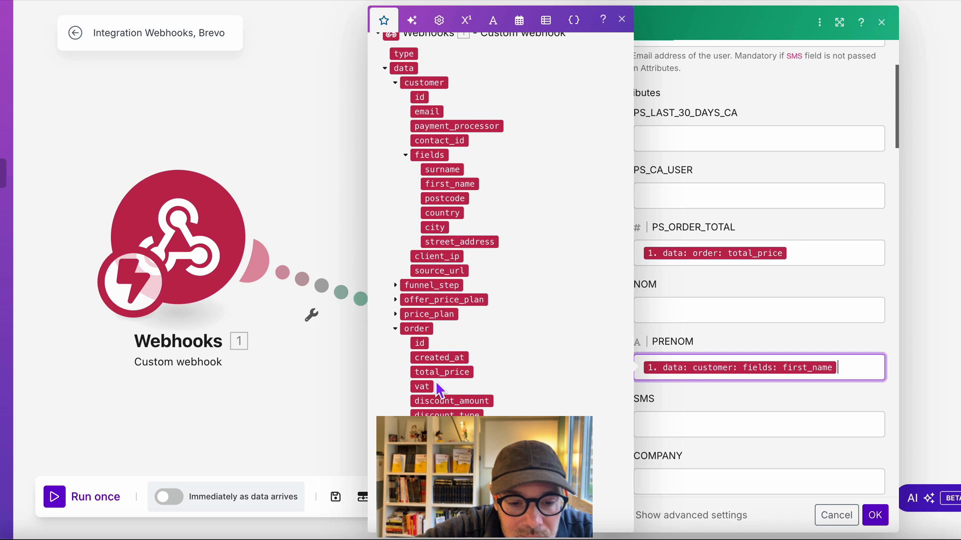
{"action": "scroll", "coordinate": [436, 384], "scroll_direction": "up", "scroll_amount": 1}
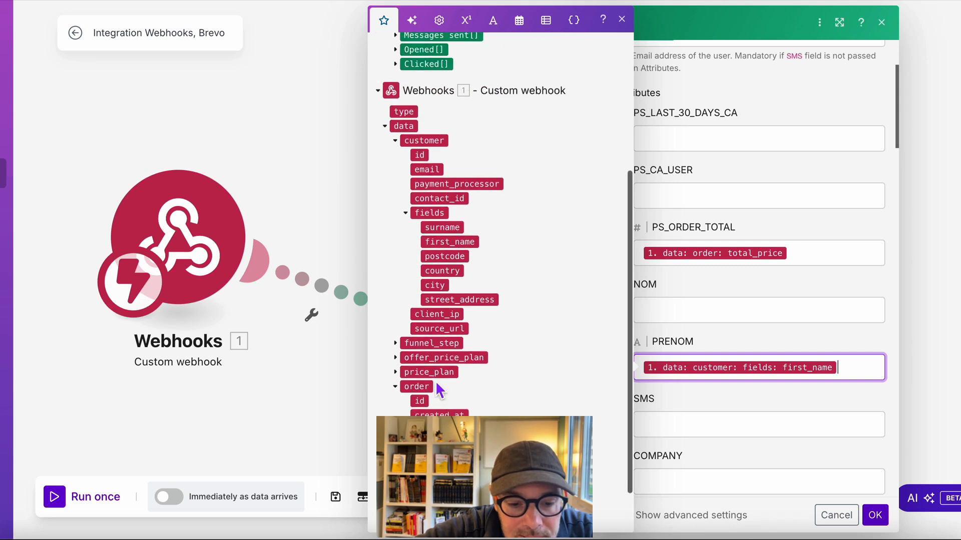
{"action": "scroll", "coordinate": [436, 384], "scroll_direction": "up", "scroll_amount": 1}
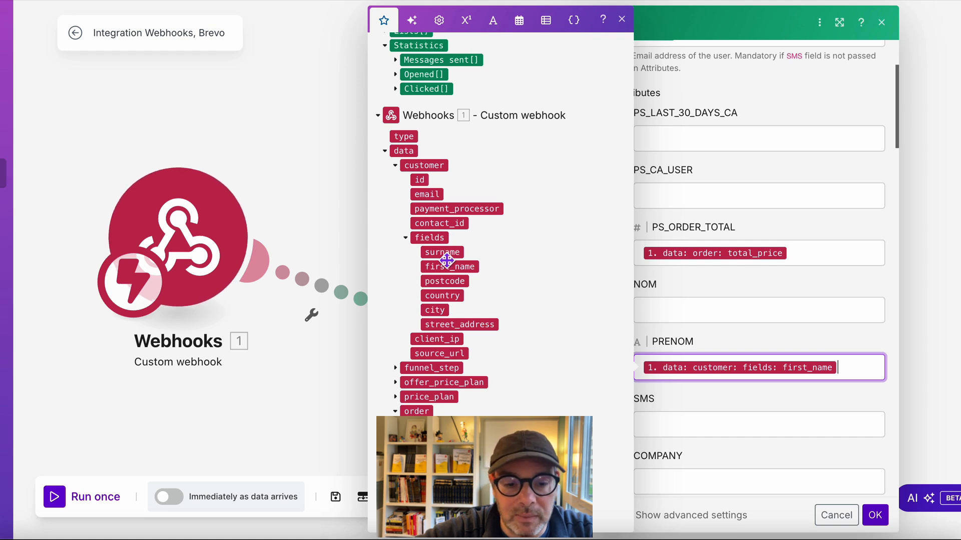
{"action": "scroll", "coordinate": [691, 305], "scroll_direction": "down", "scroll_amount": 1}
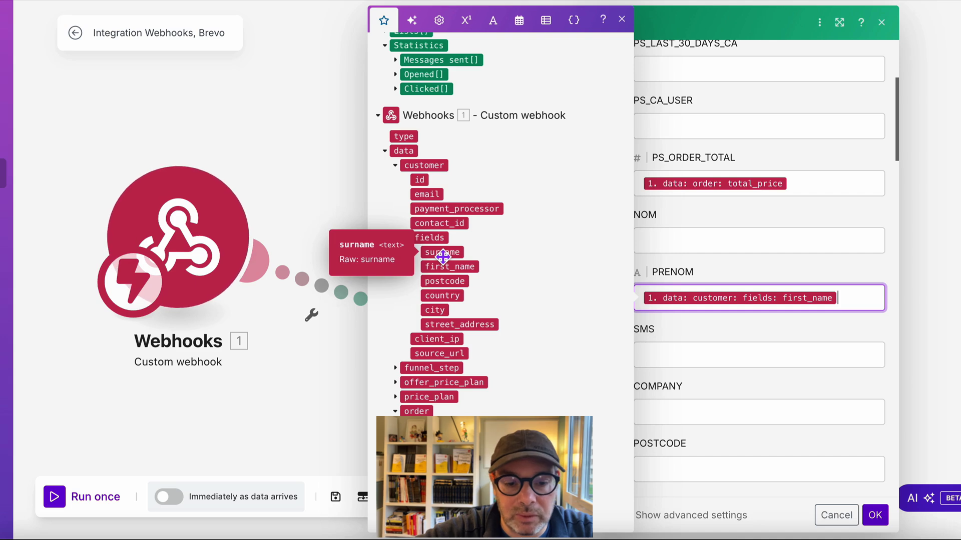
{"action": "left_click_drag", "start_coordinate": [442, 256], "coordinate": [713, 246]}
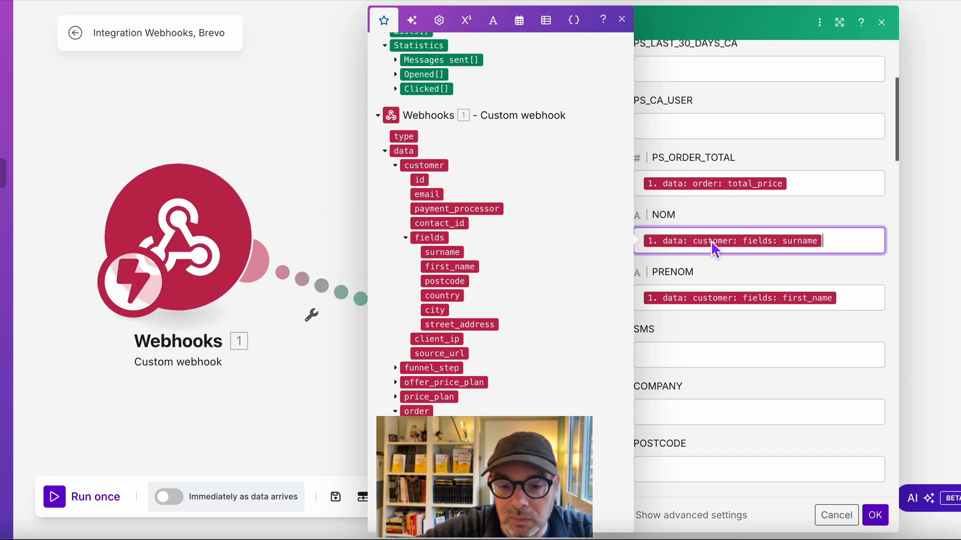
- Map the customer's postcode into POSTCODE and street_address into ADRESSE
{"action": "scroll", "coordinate": [713, 245], "scroll_direction": "down", "scroll_amount": 3}
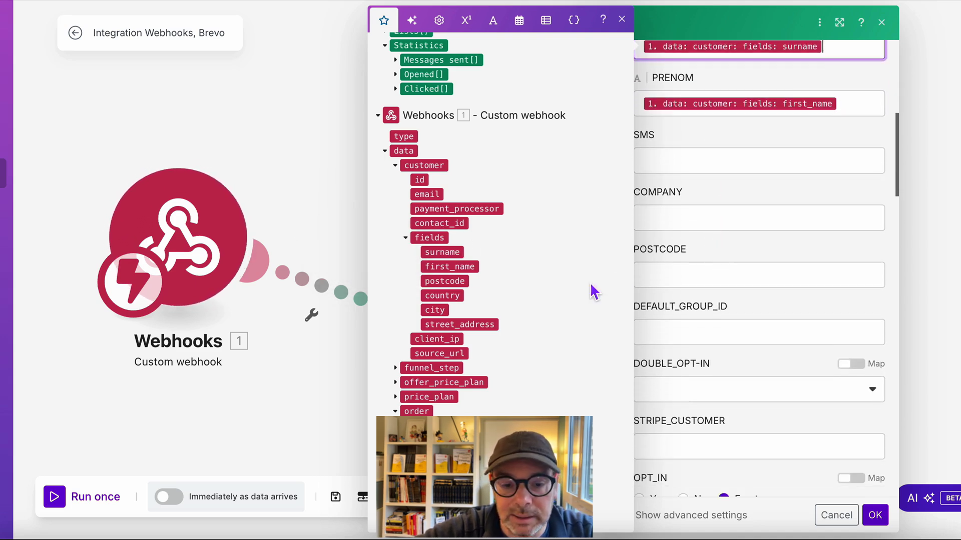
{"action": "scroll", "coordinate": [738, 281], "scroll_direction": "down", "scroll_amount": 1}
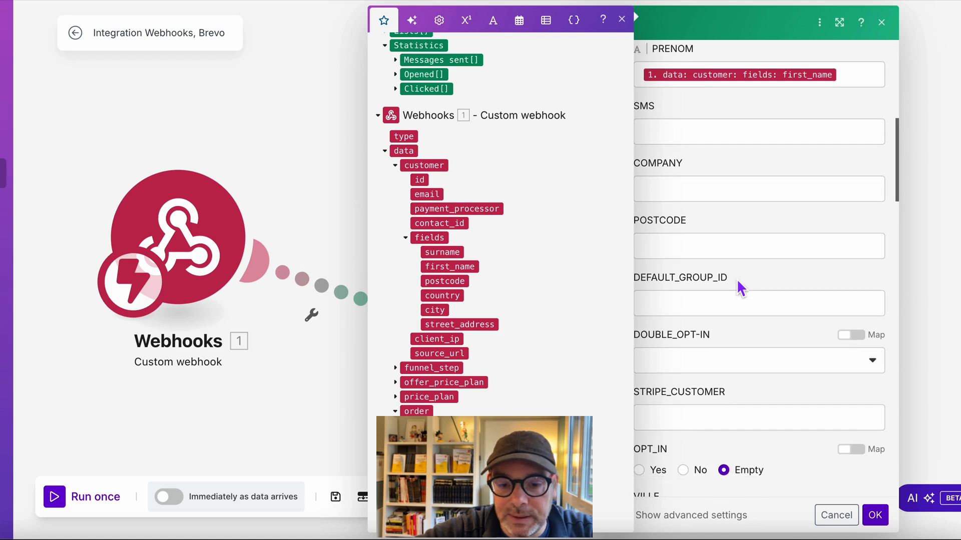
{"action": "left_click_drag", "start_coordinate": [464, 282], "coordinate": [743, 249]}
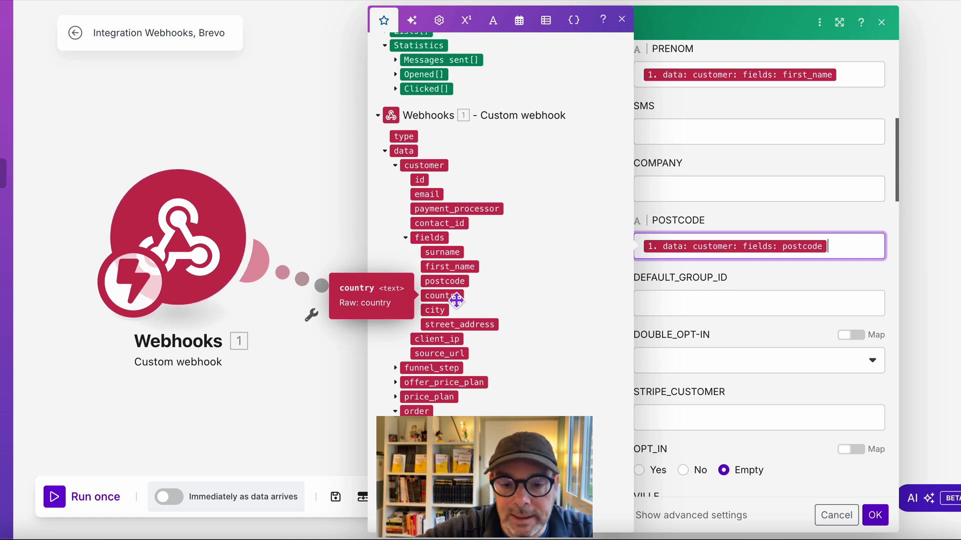
{"action": "scroll", "coordinate": [749, 284], "scroll_direction": "down", "scroll_amount": 3}
{"action": "scroll", "coordinate": [755, 299], "scroll_direction": "down", "scroll_amount": 10}
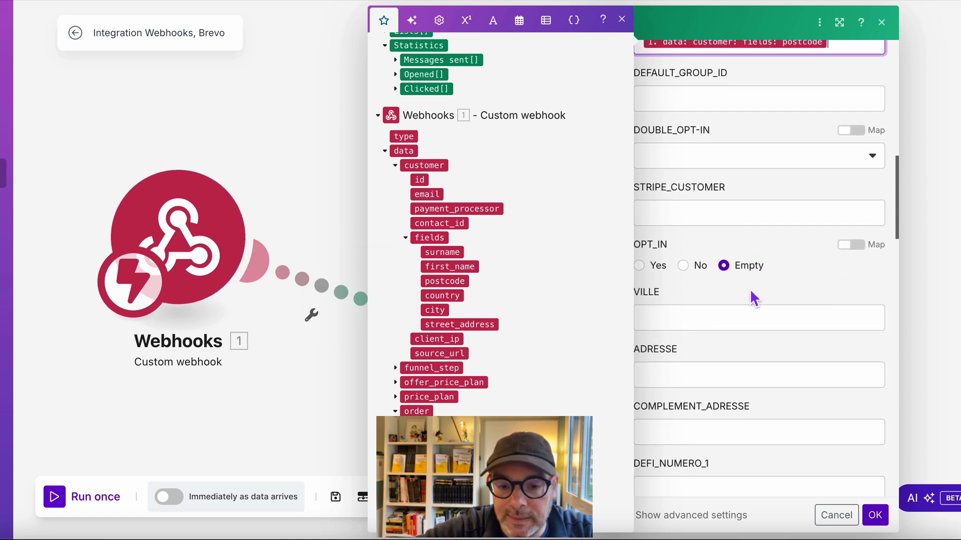
{"action": "left_click_drag", "start_coordinate": [488, 324], "coordinate": [793, 169]}
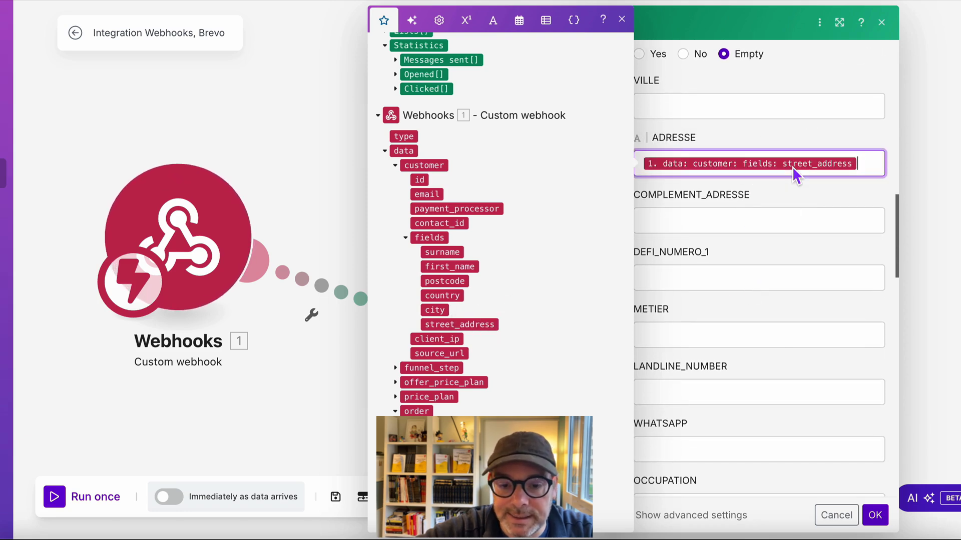
{"action": "scroll", "coordinate": [772, 300], "scroll_direction": "down", "scroll_amount": 1}
{"action": "scroll", "coordinate": [768, 291], "scroll_direction": "down", "scroll_amount": 8}
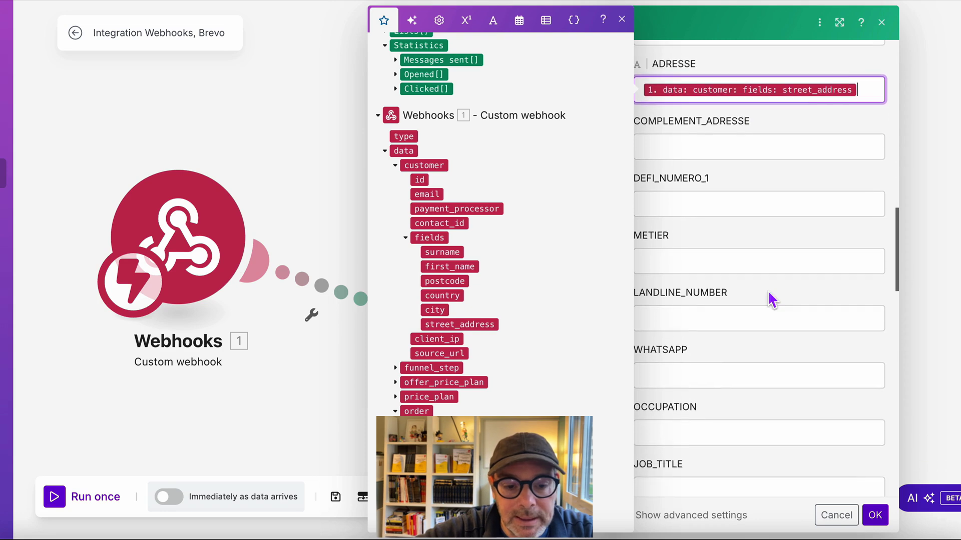
{"action": "scroll", "coordinate": [768, 291], "scroll_direction": "down", "scroll_amount": 10}
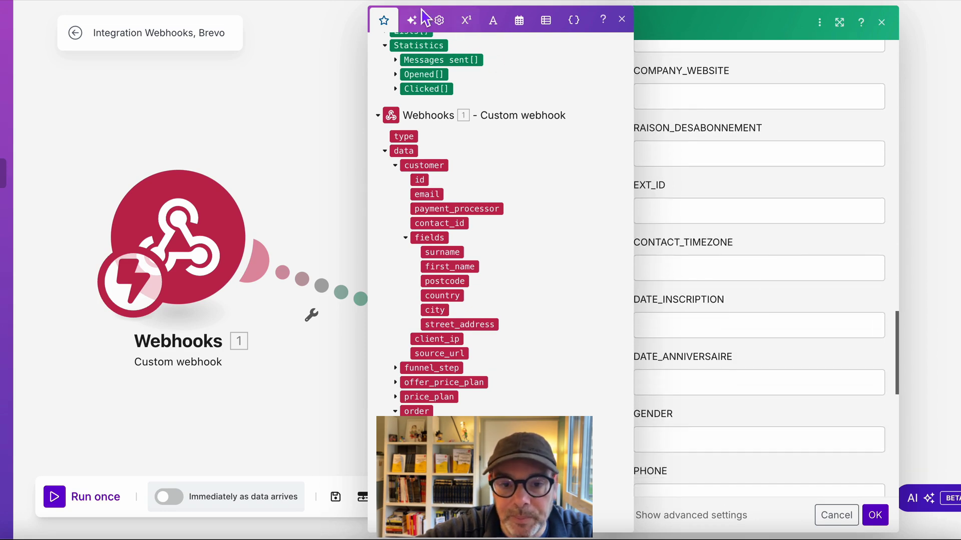
{"action": "scroll", "coordinate": [725, 342], "scroll_direction": "down", "scroll_amount": 11}
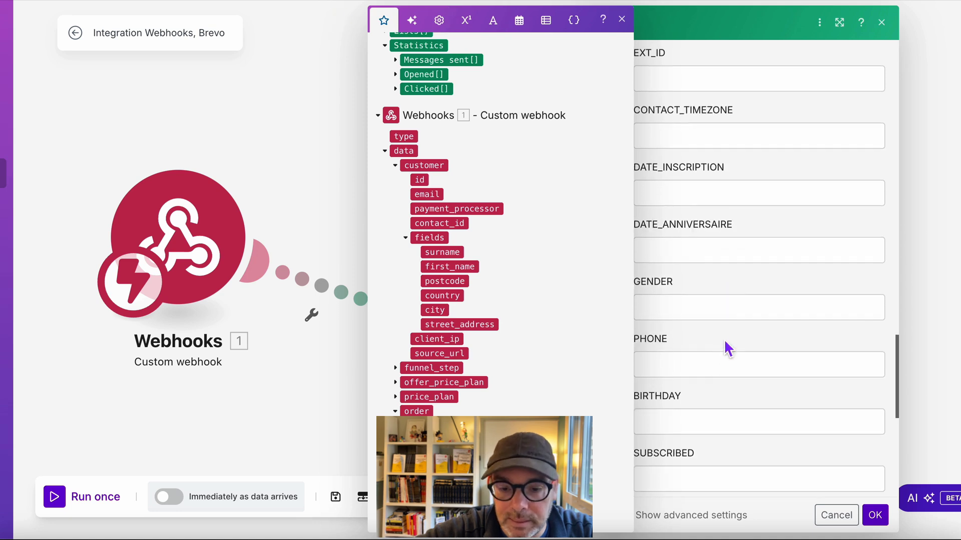
{"action": "scroll", "coordinate": [725, 342], "scroll_direction": "down", "scroll_amount": 1}
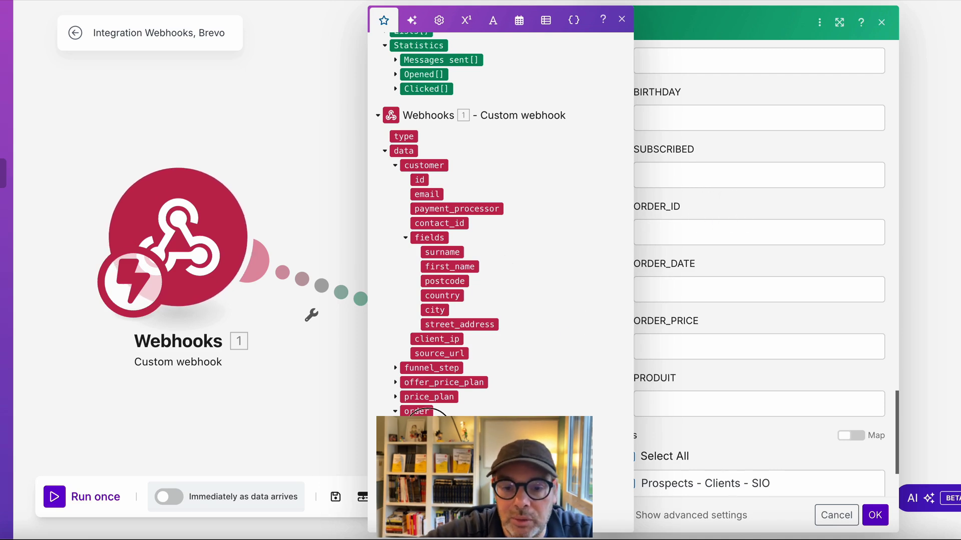
- Map the order id into ORDER_ID and set ORDER_DATE to the now variable
{"action": "left_click_drag", "start_coordinate": [421, 426], "coordinate": [745, 234]}
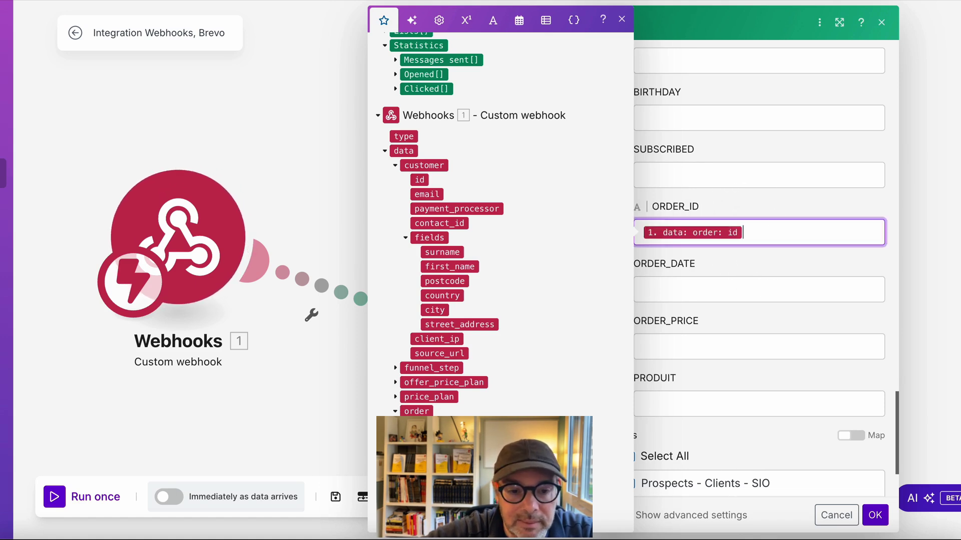
{"action": "left_click", "coordinate": [689, 293]}
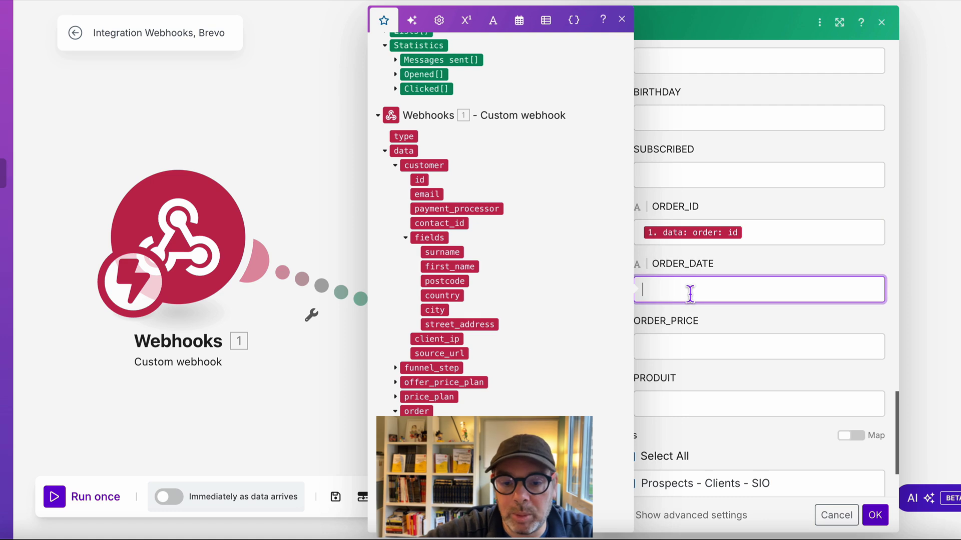
{"action": "left_click", "coordinate": [521, 29]}
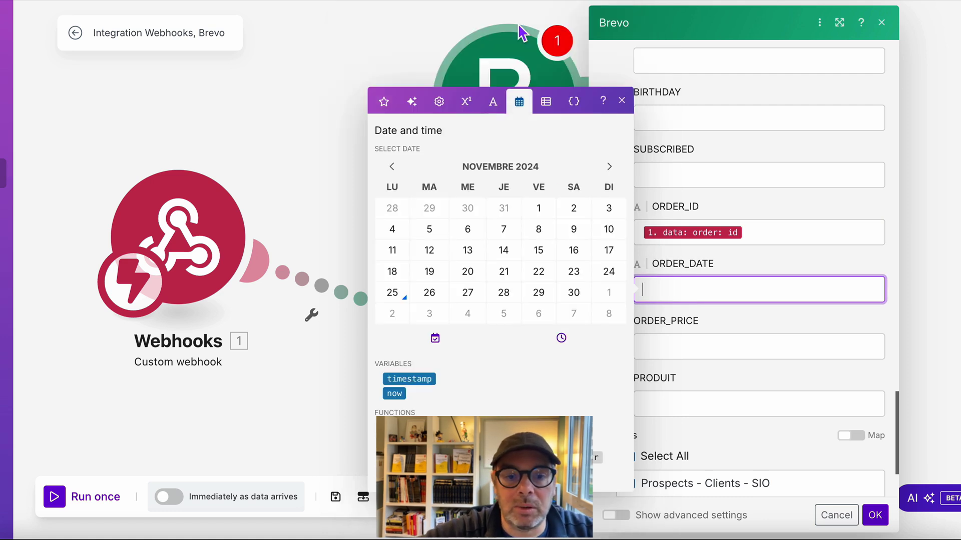
{"action": "left_click", "coordinate": [403, 399]}
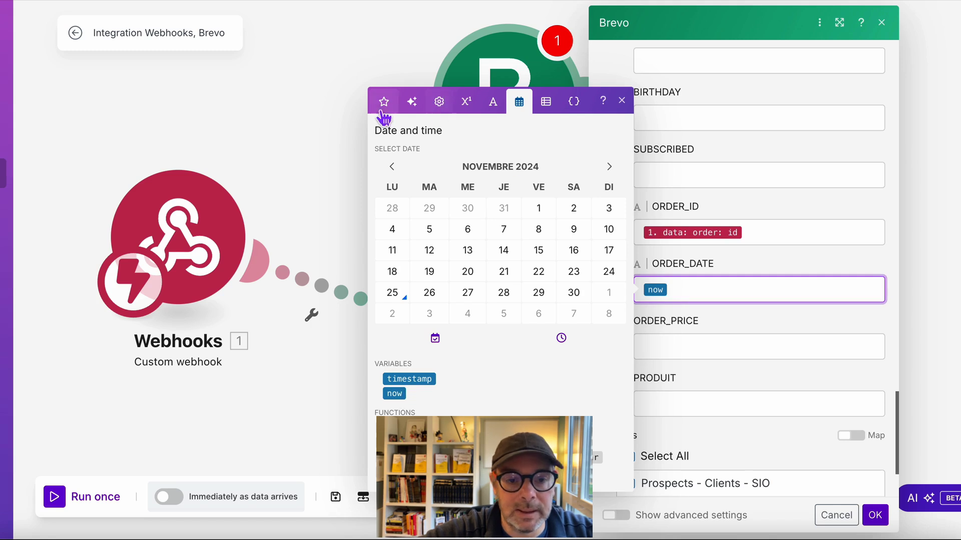
- Browse the general, AI, text and math function tabs, then return to the mappable items
{"action": "left_click", "coordinate": [440, 105]}
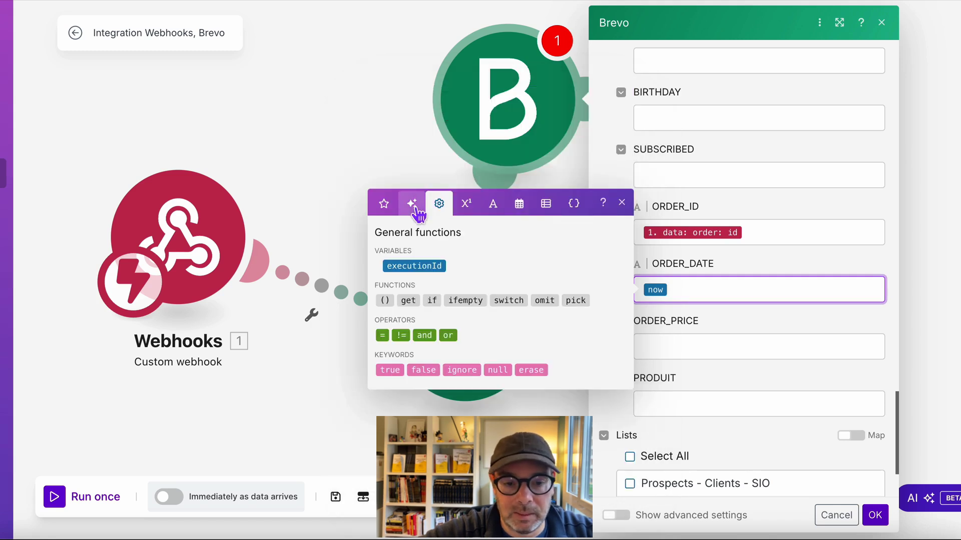
{"action": "left_click", "coordinate": [412, 204]}
{"action": "left_click", "coordinate": [492, 230]}
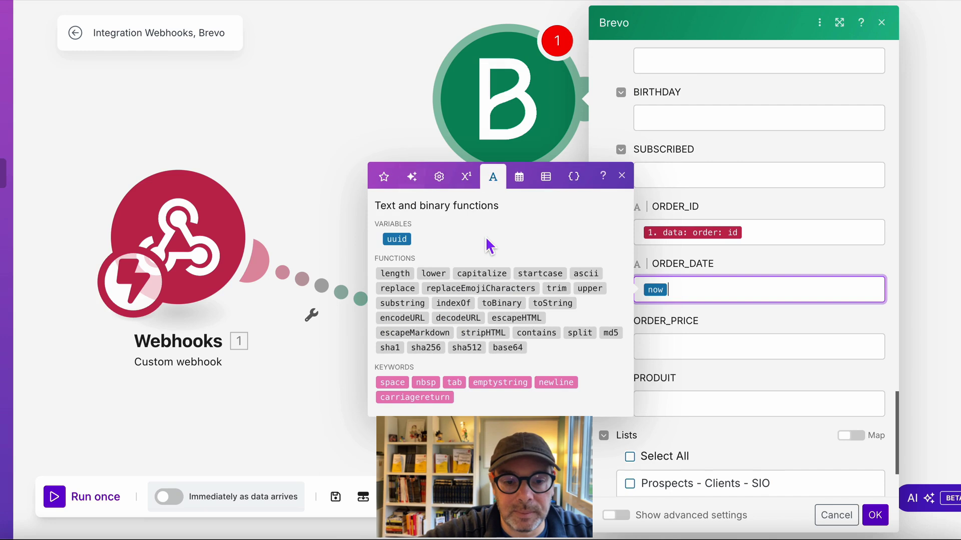
{"action": "left_click", "coordinate": [466, 177]}
{"action": "left_click", "coordinate": [505, 208]}
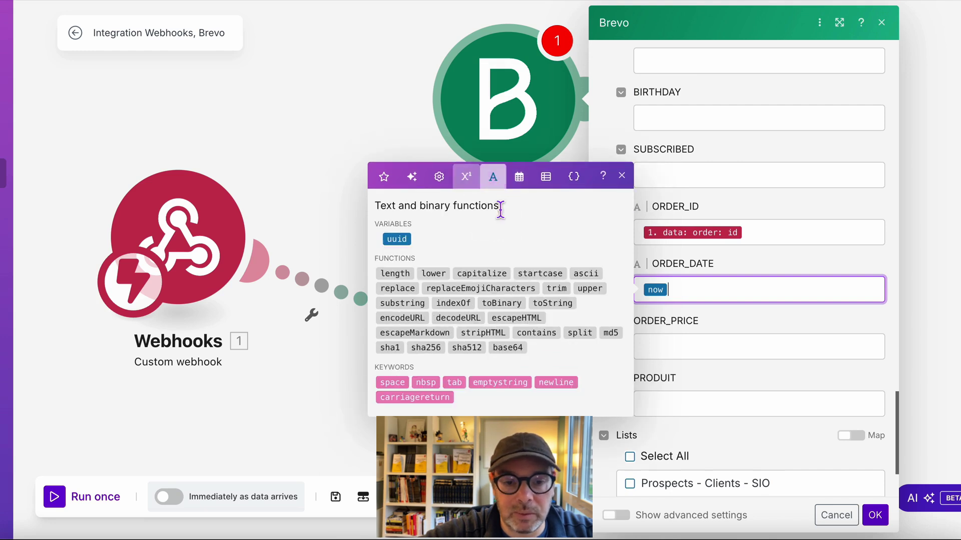
{"action": "left_click", "coordinate": [384, 178]}
- Map order total_price into ORDER_PRICE and the offer_price_plan name into PRODUIT
{"action": "scroll", "coordinate": [737, 376], "scroll_direction": "down", "scroll_amount": 3}
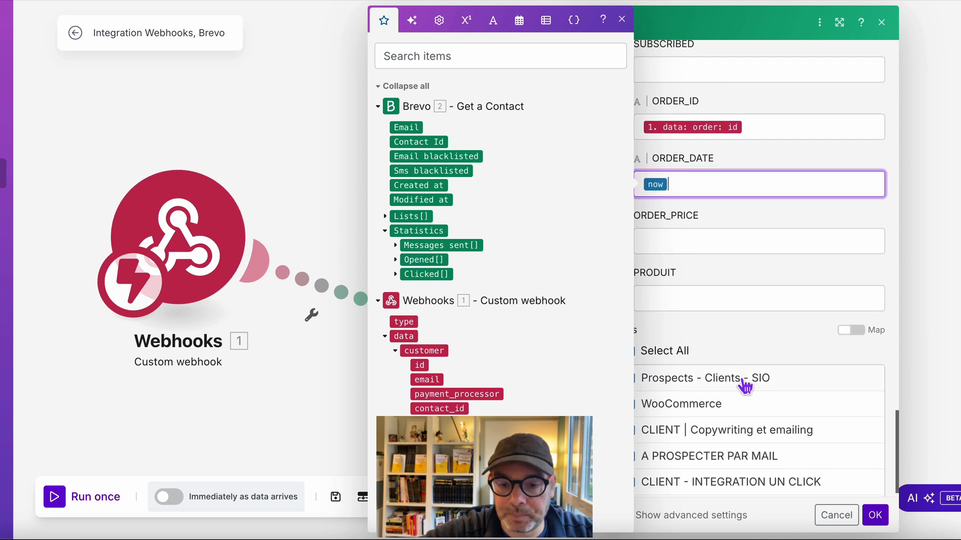
{"action": "scroll", "coordinate": [502, 329], "scroll_direction": "down", "scroll_amount": 5}
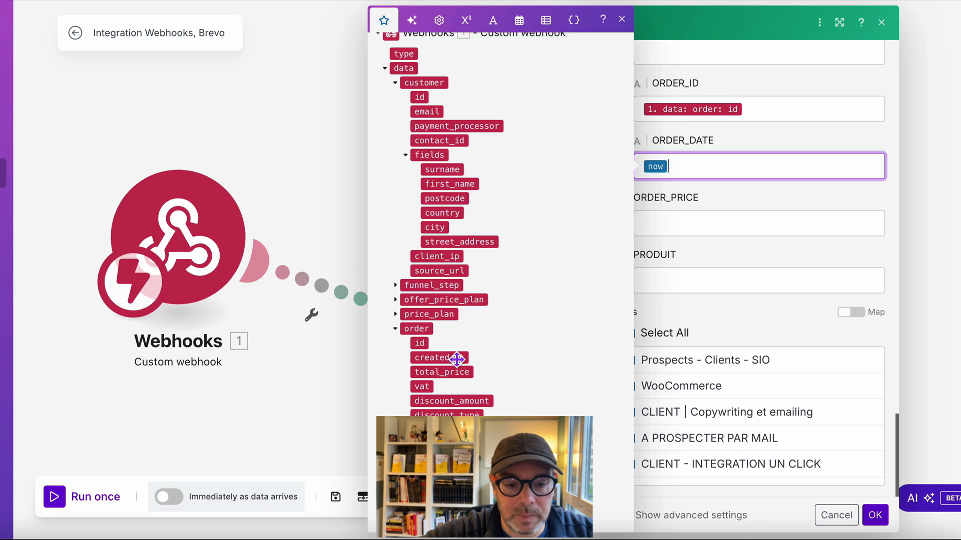
{"action": "left_click_drag", "start_coordinate": [442, 372], "coordinate": [704, 231]}
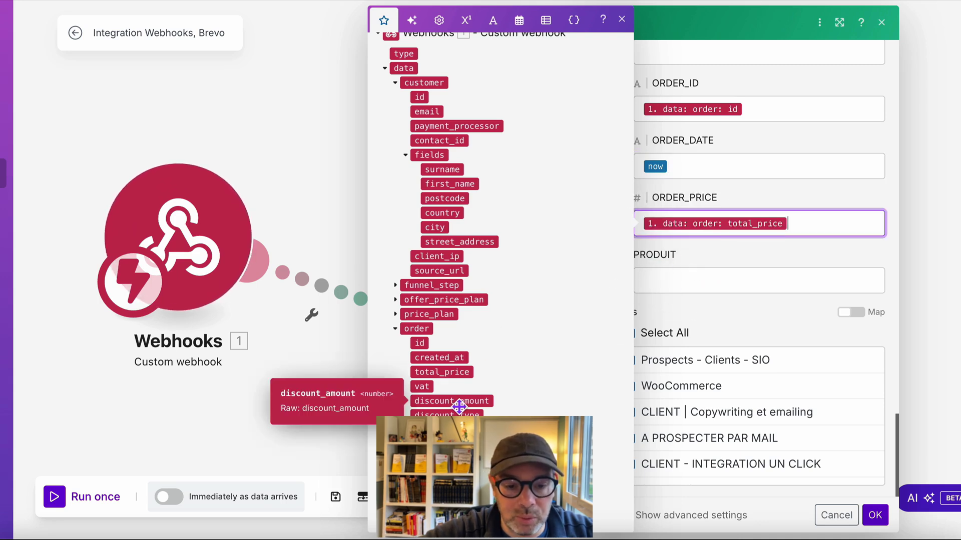
{"action": "left_click", "coordinate": [399, 300]}
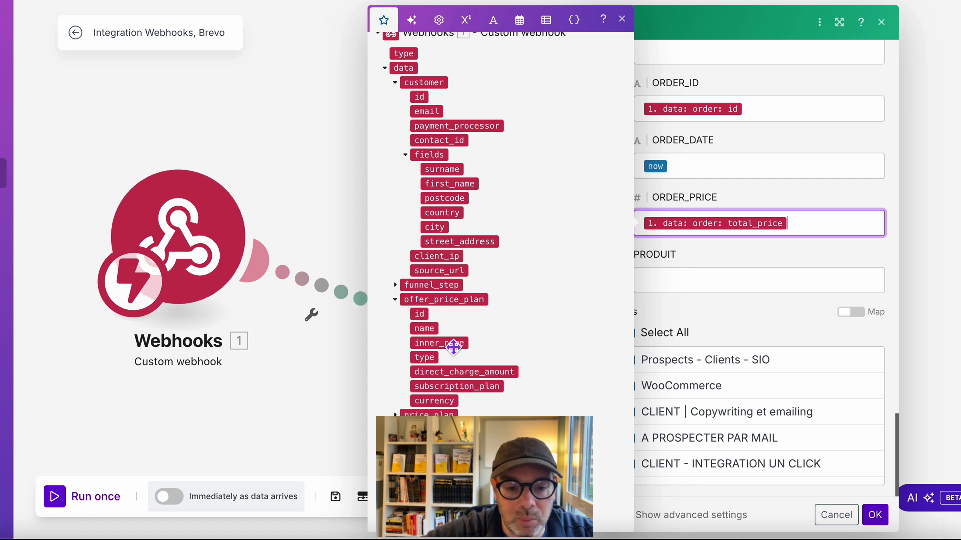
{"action": "left_click_drag", "start_coordinate": [425, 329], "coordinate": [717, 284]}
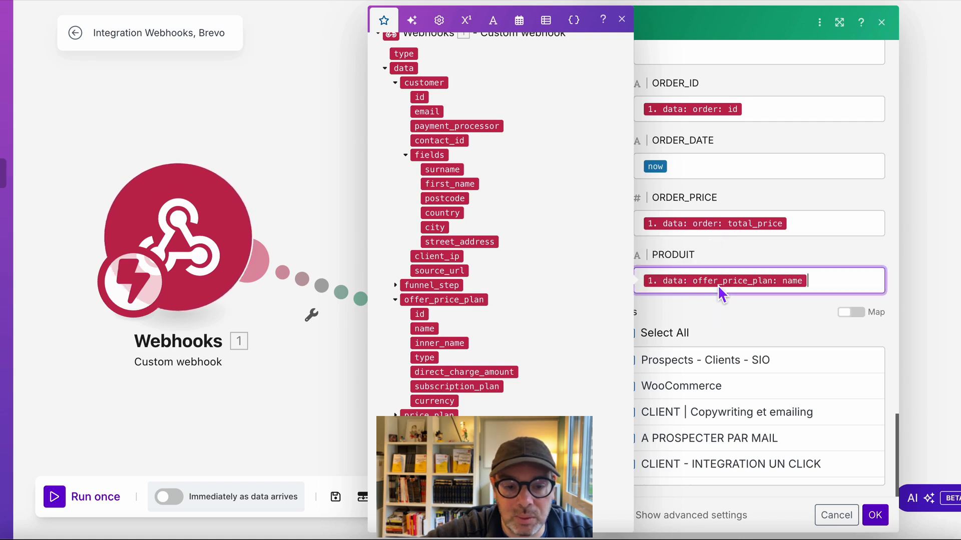
- Limit the contact lists to only Prospects - Clients - SIO
{"action": "left_click", "coordinate": [743, 342]}
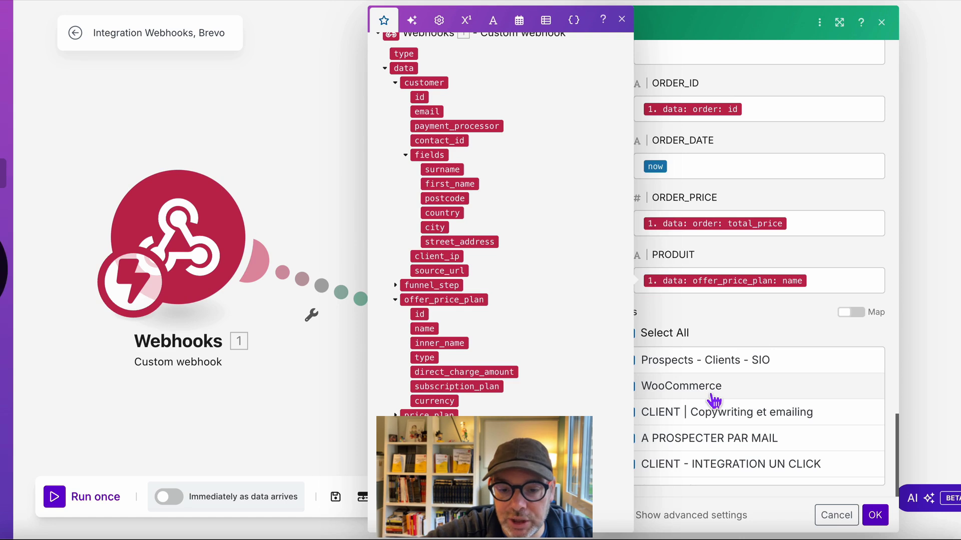
{"action": "left_click", "coordinate": [739, 373]}
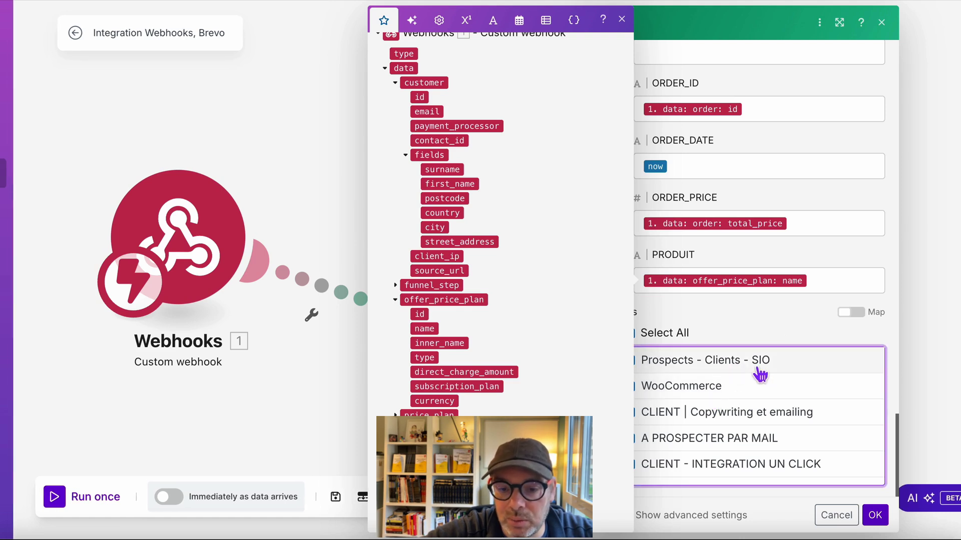
{"action": "left_click", "coordinate": [621, 20]}
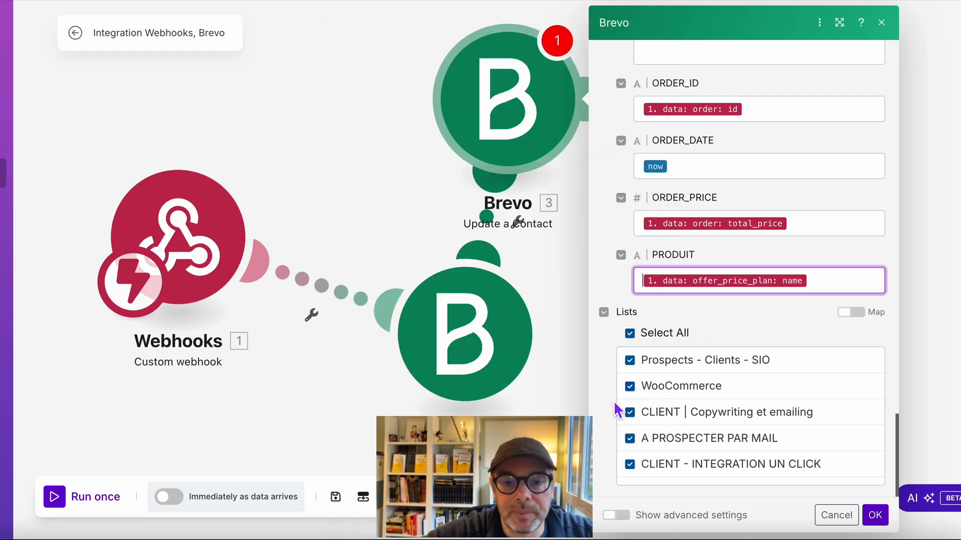
{"action": "left_click", "coordinate": [631, 335]}
{"action": "left_click", "coordinate": [630, 361]}
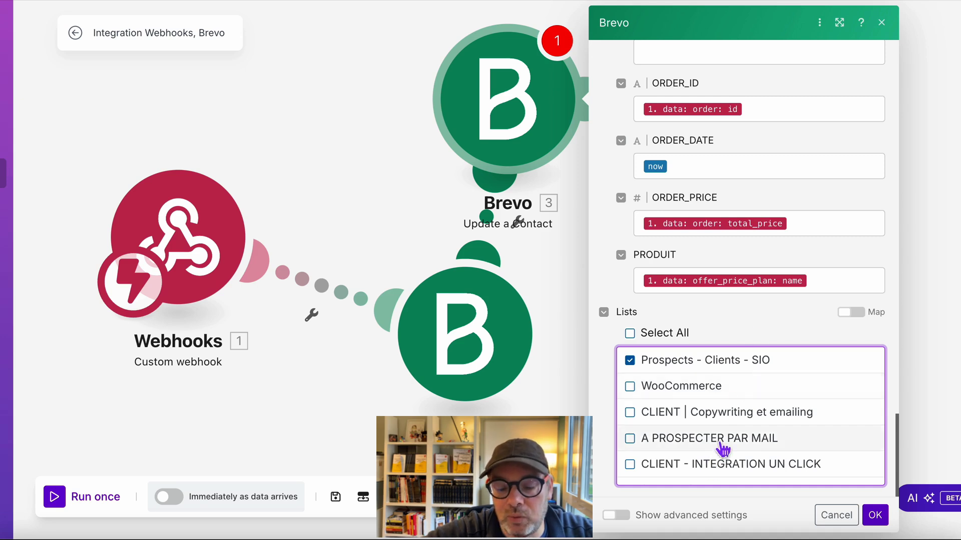
{"action": "scroll", "coordinate": [694, 283], "scroll_direction": "up", "scroll_amount": 10}
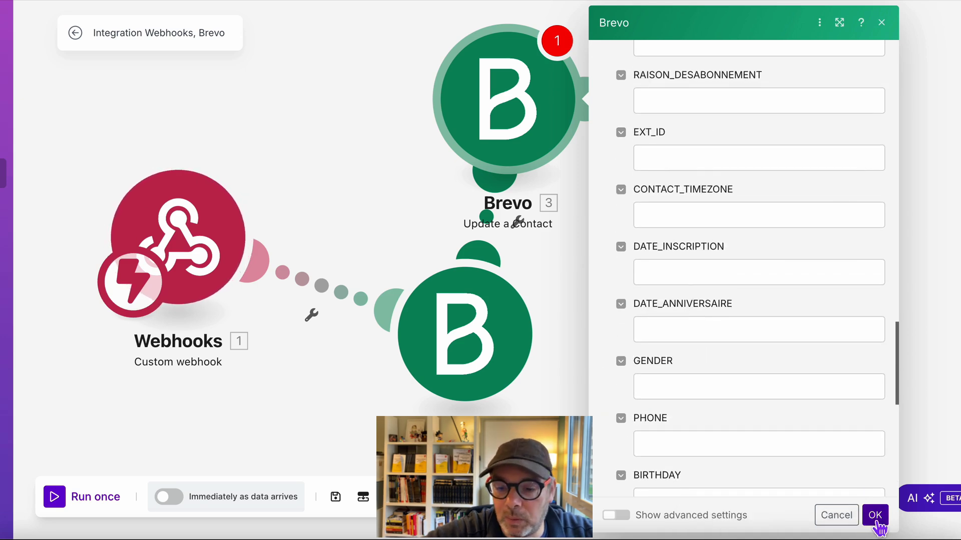
- Save Update a Contact and line up Webhooks, Get a Contact and Update a Contact in a row
{"action": "left_click", "coordinate": [876, 523]}
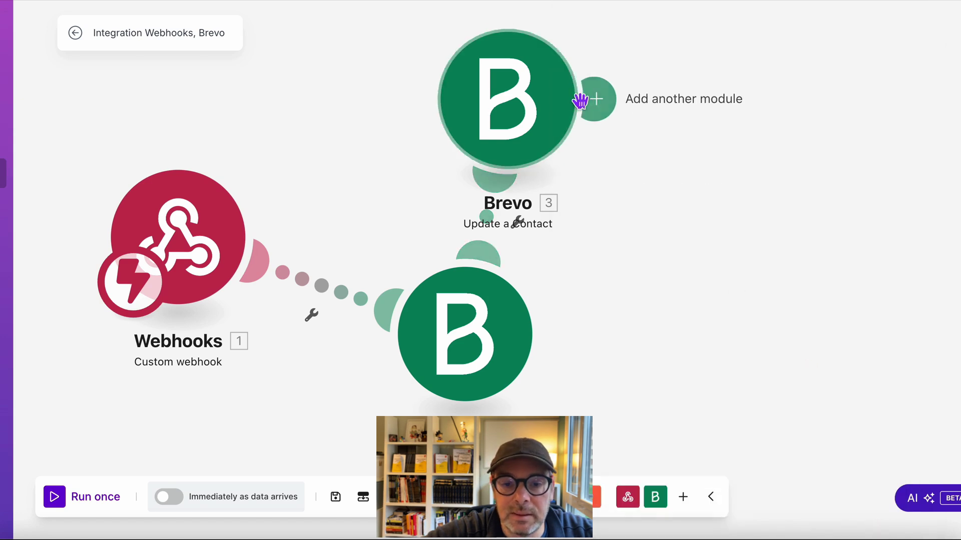
{"action": "left_click", "coordinate": [555, 114]}
{"action": "left_click_drag", "start_coordinate": [554, 114], "coordinate": [659, 112]}
{"action": "left_click_drag", "start_coordinate": [476, 343], "coordinate": [458, 249]}
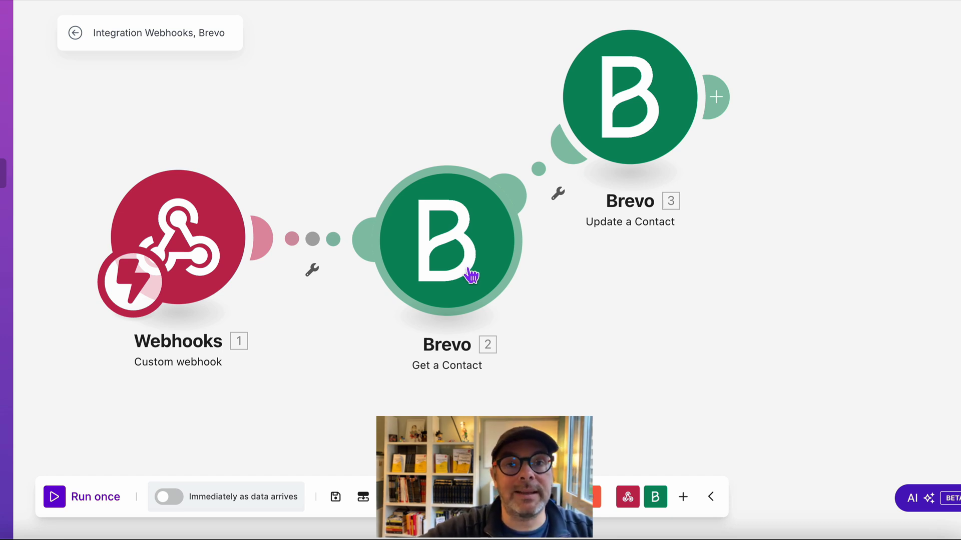
- Reopen Get a Contact to check its settings and bring up its options menu
{"action": "left_click", "coordinate": [471, 275]}
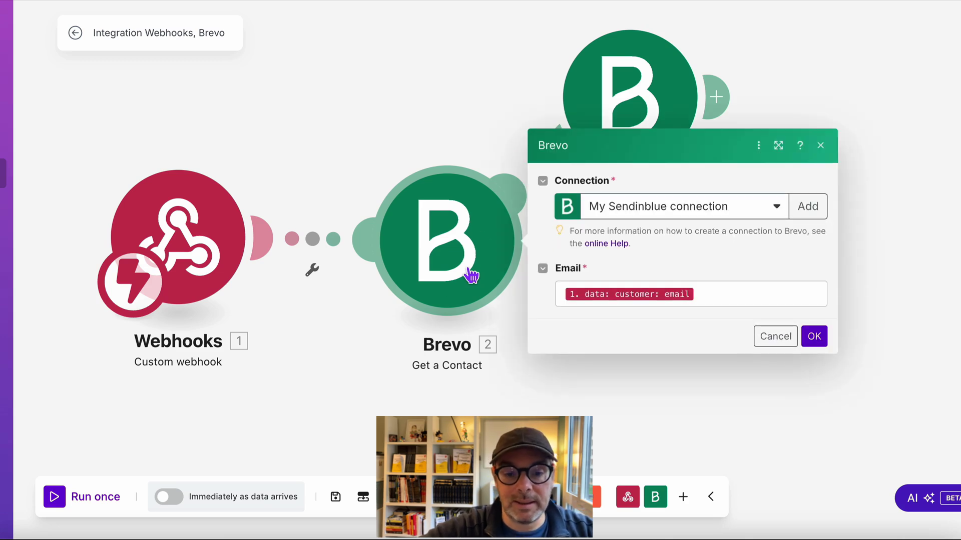
{"action": "right_click", "coordinate": [466, 273]}
{"action": "left_click", "coordinate": [821, 146]}
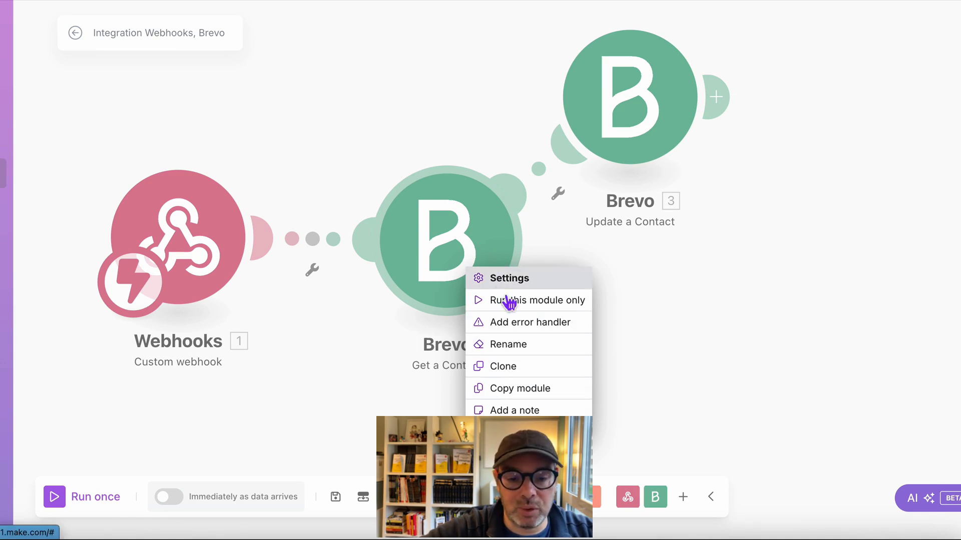
- Attach an error handler route to Get a Contact that leads to a Brevo Create a Contact module
{"action": "left_click", "coordinate": [528, 323]}
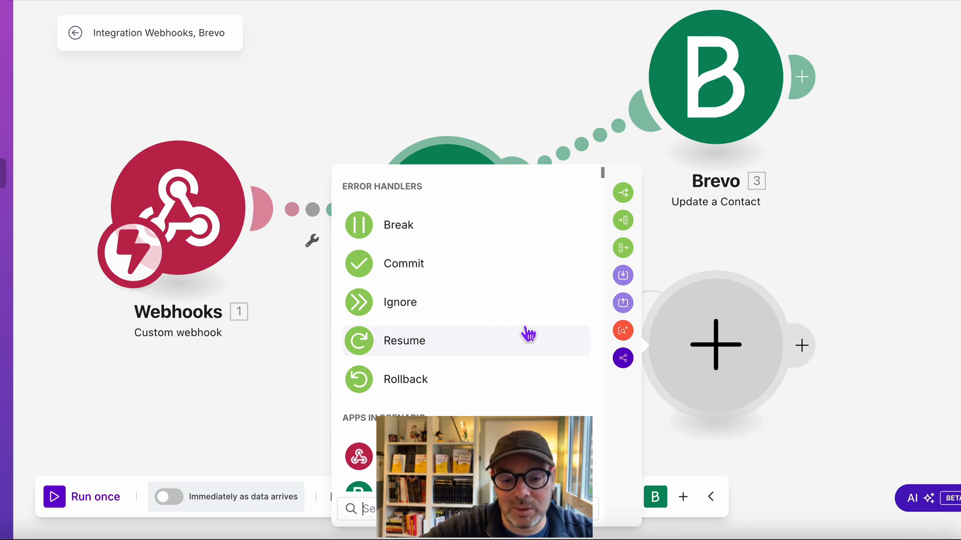
{"action": "scroll", "coordinate": [416, 350], "scroll_direction": "down", "scroll_amount": 3}
{"action": "left_click", "coordinate": [386, 354]}
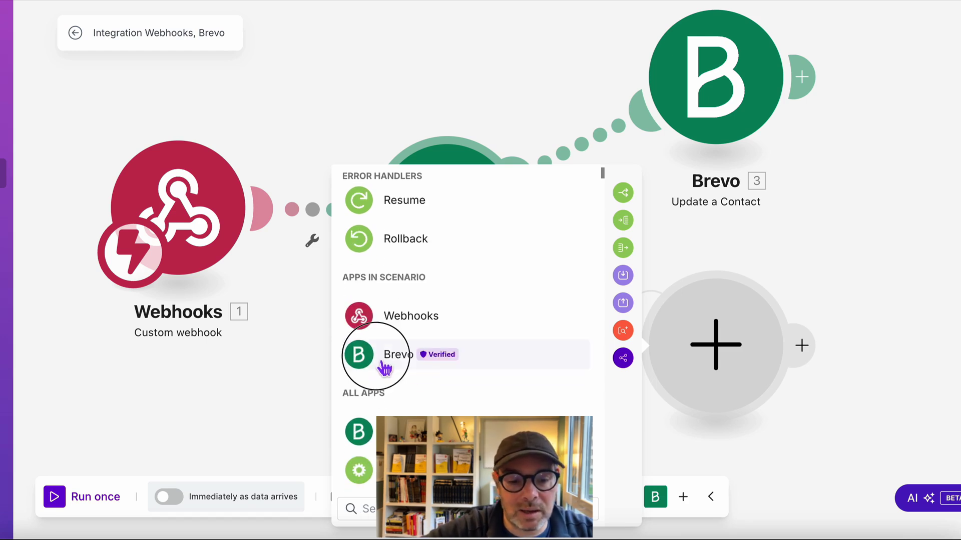
{"action": "scroll", "coordinate": [468, 407], "scroll_direction": "down", "scroll_amount": 3}
{"action": "scroll", "coordinate": [467, 406], "scroll_direction": "up", "scroll_amount": 3}
{"action": "scroll", "coordinate": [468, 399], "scroll_direction": "down", "scroll_amount": 10}
{"action": "scroll", "coordinate": [468, 399], "scroll_direction": "up", "scroll_amount": 2}
{"action": "scroll", "coordinate": [449, 361], "scroll_direction": "down", "scroll_amount": 7}
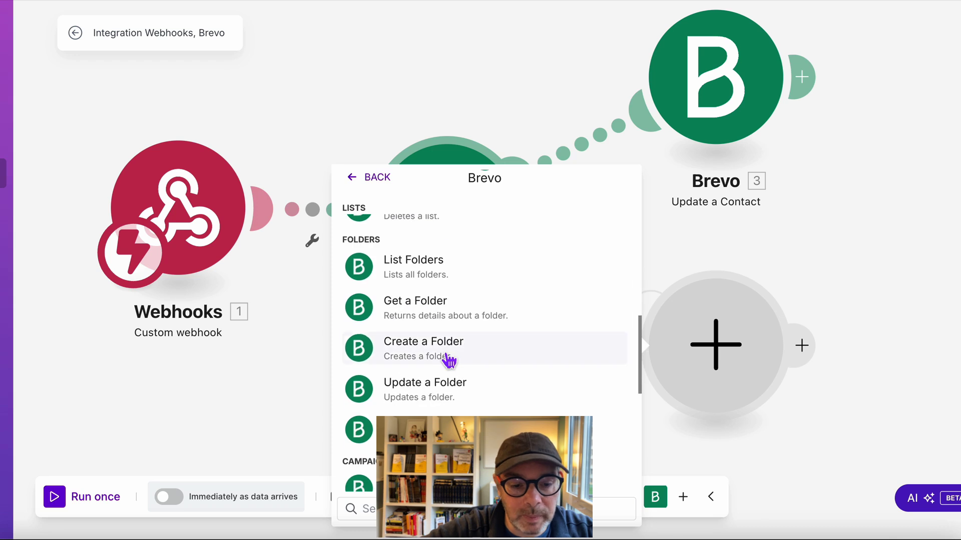
{"action": "scroll", "coordinate": [447, 359], "scroll_direction": "down", "scroll_amount": 6}
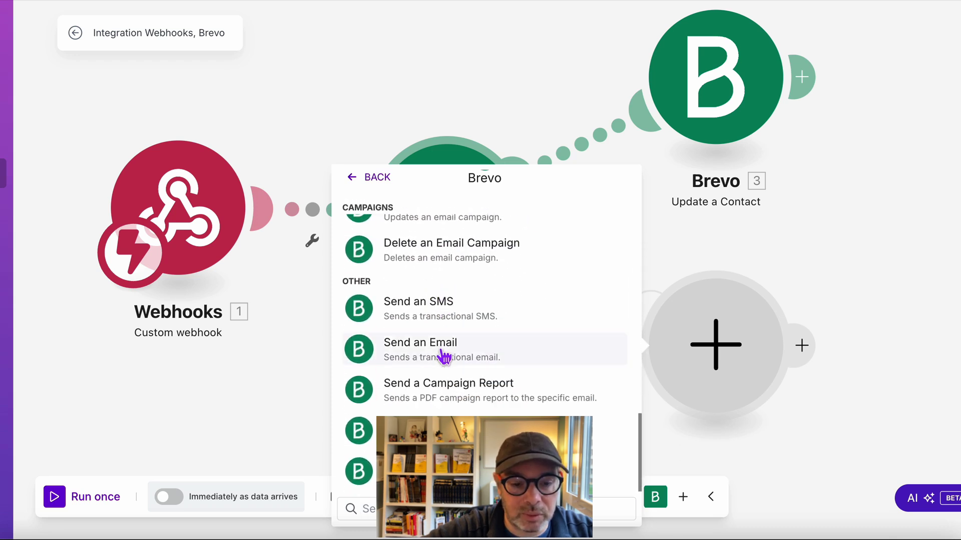
{"action": "scroll", "coordinate": [450, 368], "scroll_direction": "up", "scroll_amount": 20}
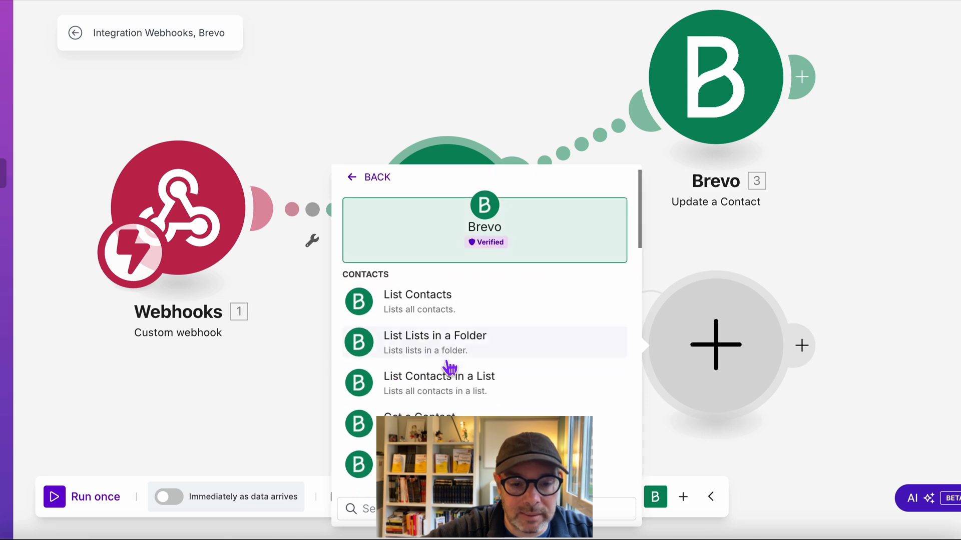
{"action": "scroll", "coordinate": [474, 415], "scroll_direction": "down", "scroll_amount": 3}
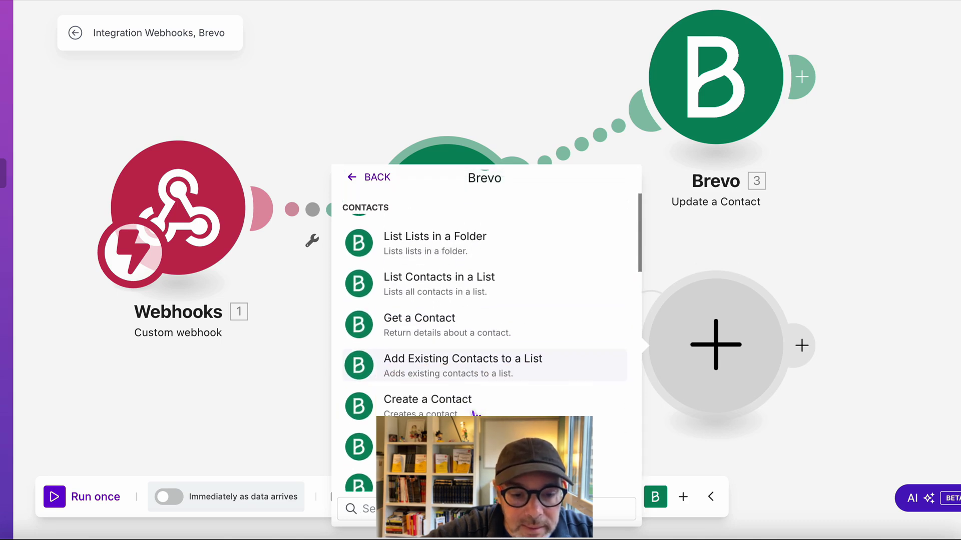
{"action": "left_click", "coordinate": [433, 358]}
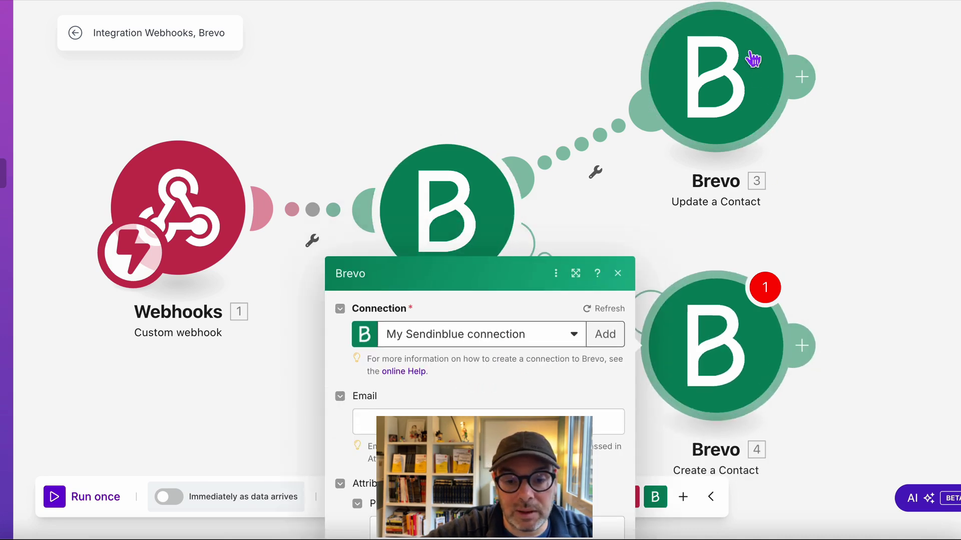
- Map the webhook customer email into Create a Contact's Email
{"action": "left_click", "coordinate": [411, 173]}
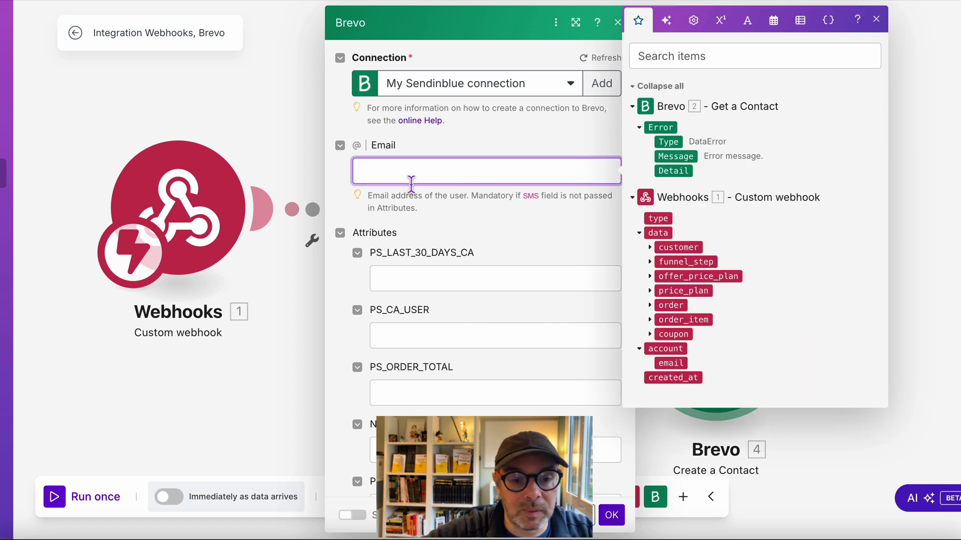
{"action": "left_click", "coordinate": [649, 247]}
{"action": "left_click_drag", "start_coordinate": [683, 276], "coordinate": [407, 170]}
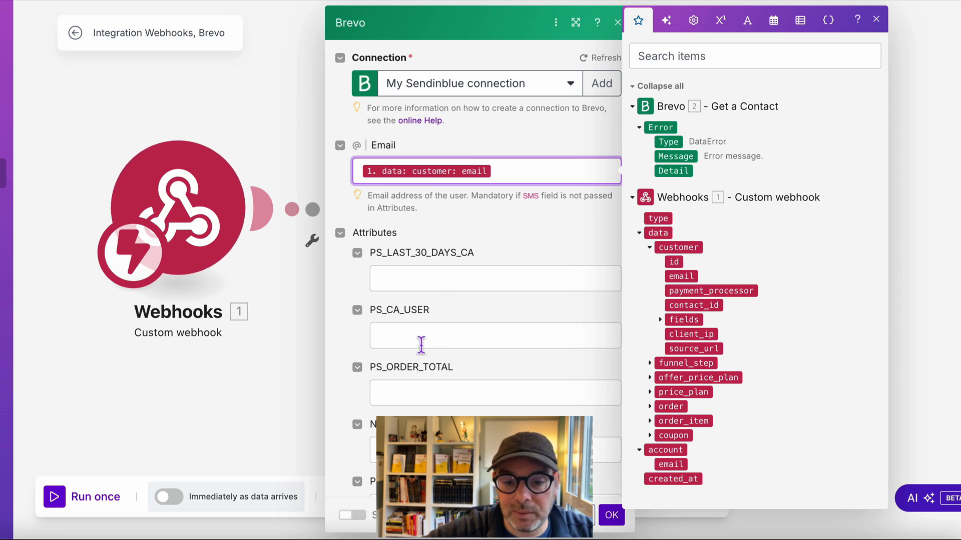
{"action": "scroll", "coordinate": [420, 343], "scroll_direction": "down", "scroll_amount": 2}
{"action": "scroll", "coordinate": [421, 345], "scroll_direction": "down", "scroll_amount": 2}
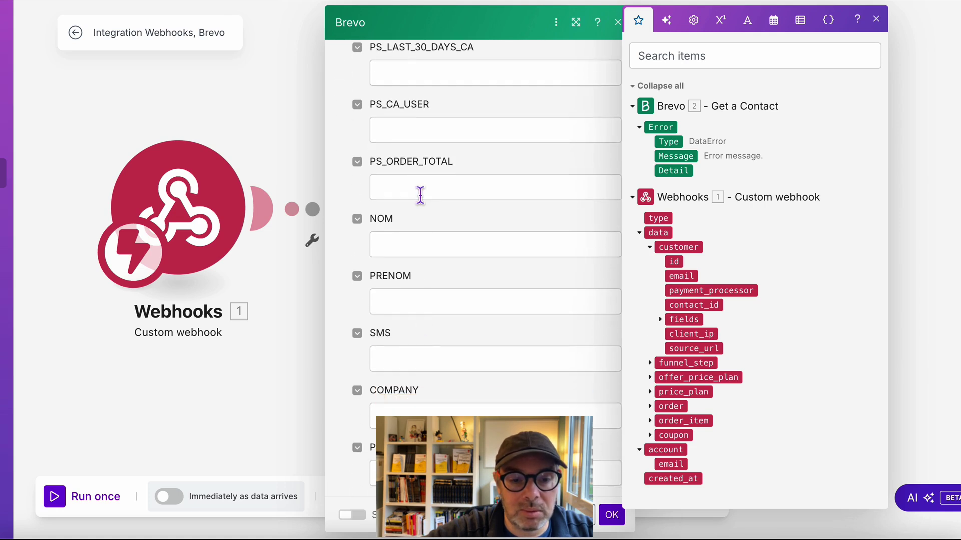
{"action": "scroll", "coordinate": [420, 196], "scroll_direction": "down", "scroll_amount": 2}
- Map surname, first_name, postcode, city and street_address into NOM, PRENOM, POSTCODE, VILLE and ADRESSE
{"action": "left_click", "coordinate": [421, 125]}
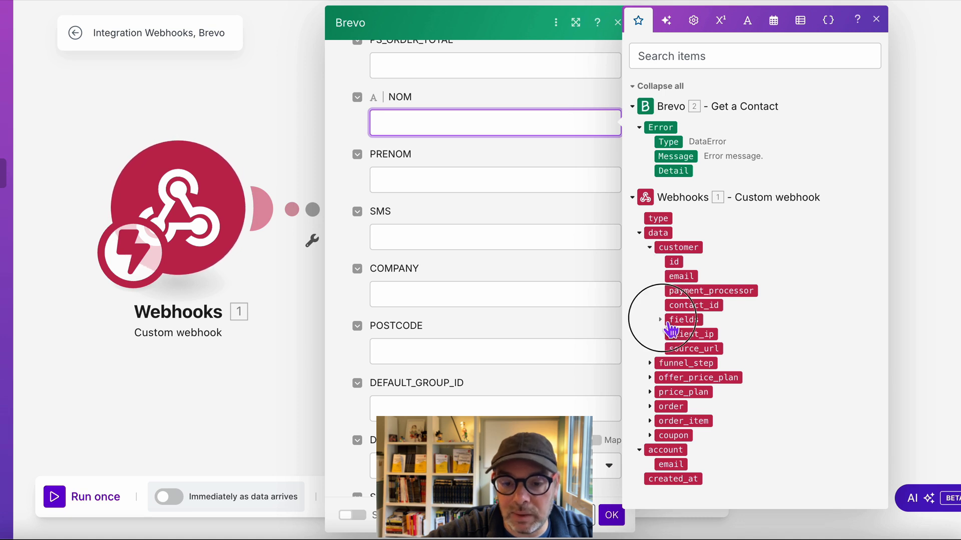
{"action": "left_click", "coordinate": [671, 323]}
{"action": "left_click_drag", "start_coordinate": [691, 340], "coordinate": [461, 142]}
{"action": "left_click_drag", "start_coordinate": [702, 355], "coordinate": [466, 183]}
{"action": "left_click_drag", "start_coordinate": [703, 364], "coordinate": [457, 355]}
{"action": "scroll", "coordinate": [458, 356], "scroll_direction": "down", "scroll_amount": 8}
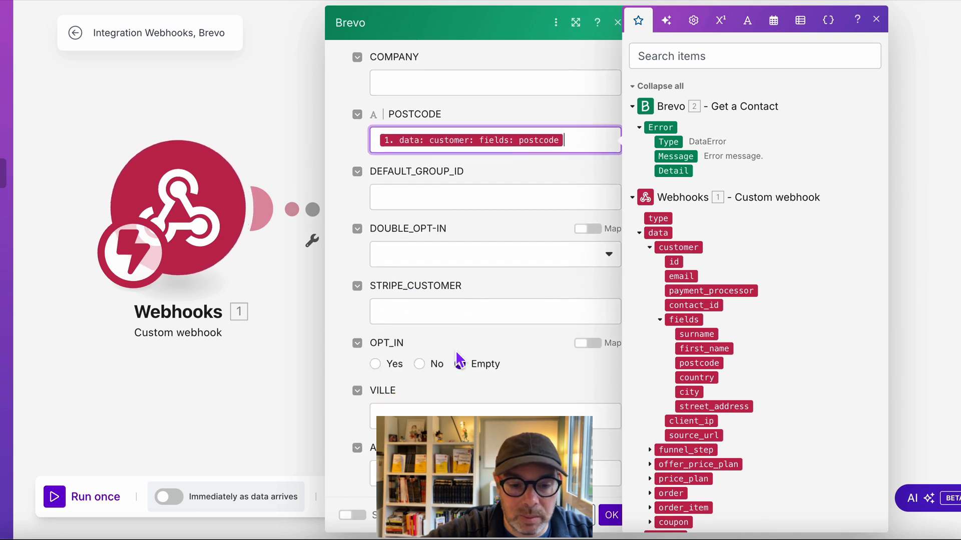
{"action": "left_click_drag", "start_coordinate": [693, 390], "coordinate": [436, 248]}
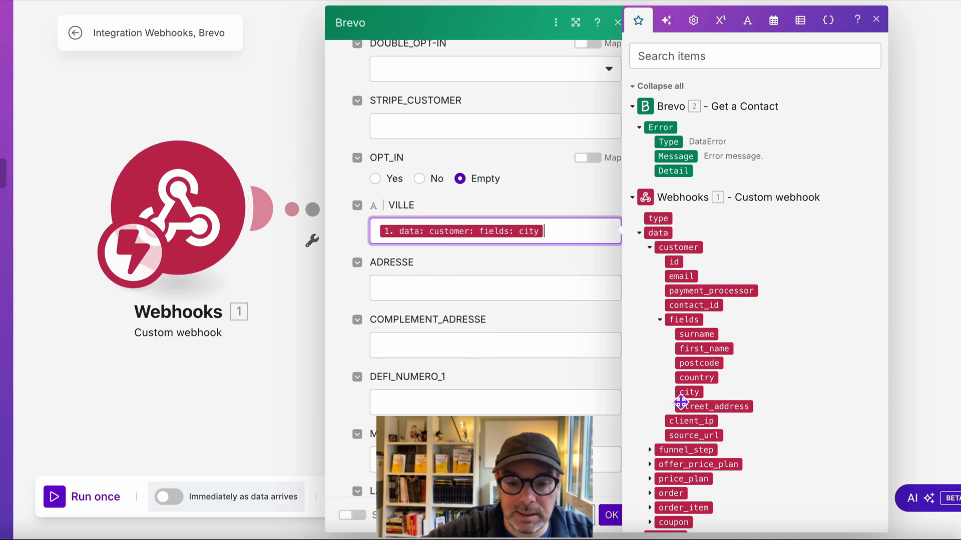
{"action": "left_click_drag", "start_coordinate": [713, 406], "coordinate": [439, 286]}
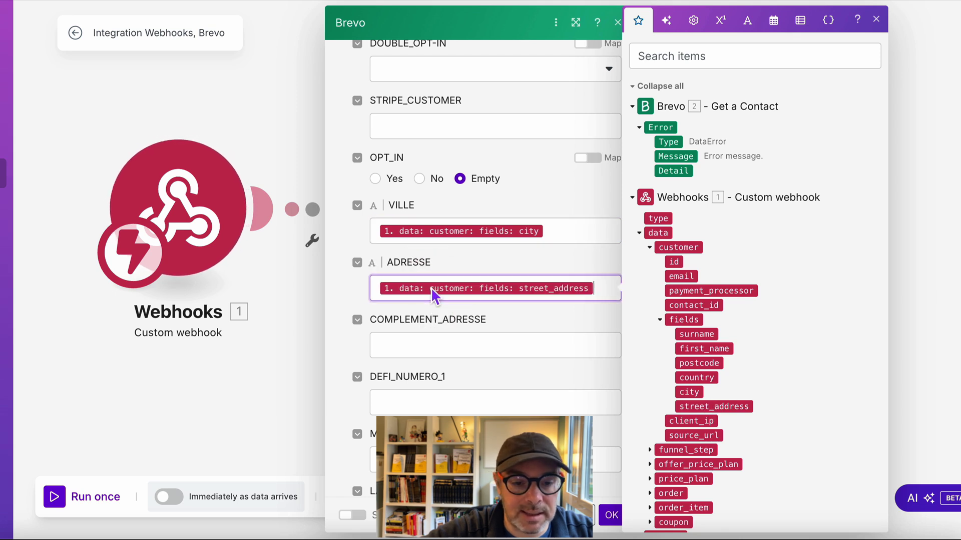
{"action": "scroll", "coordinate": [514, 391], "scroll_direction": "down", "scroll_amount": 1}
{"action": "scroll", "coordinate": [514, 391], "scroll_direction": "up", "scroll_amount": 10}
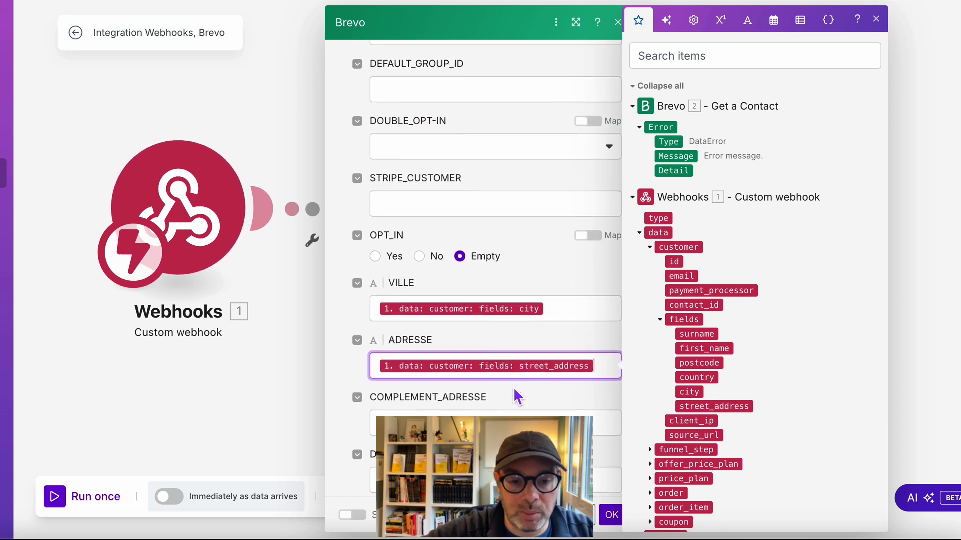
{"action": "scroll", "coordinate": [514, 390], "scroll_direction": "down", "scroll_amount": 10}
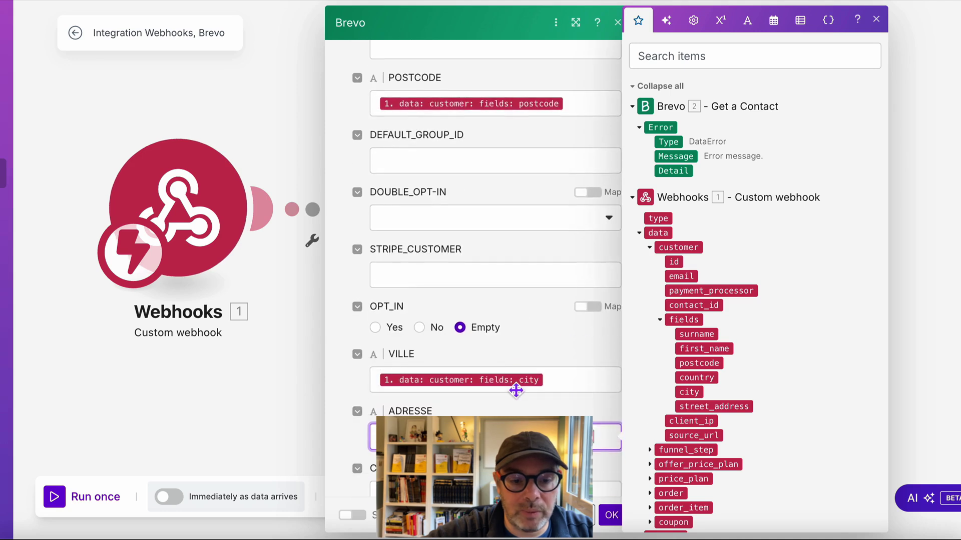
{"action": "scroll", "coordinate": [512, 387], "scroll_direction": "down", "scroll_amount": 5}
- Map the order id into ORDER_ID and set ORDER_DATE to now
{"action": "scroll", "coordinate": [730, 454], "scroll_direction": "down", "scroll_amount": 2}
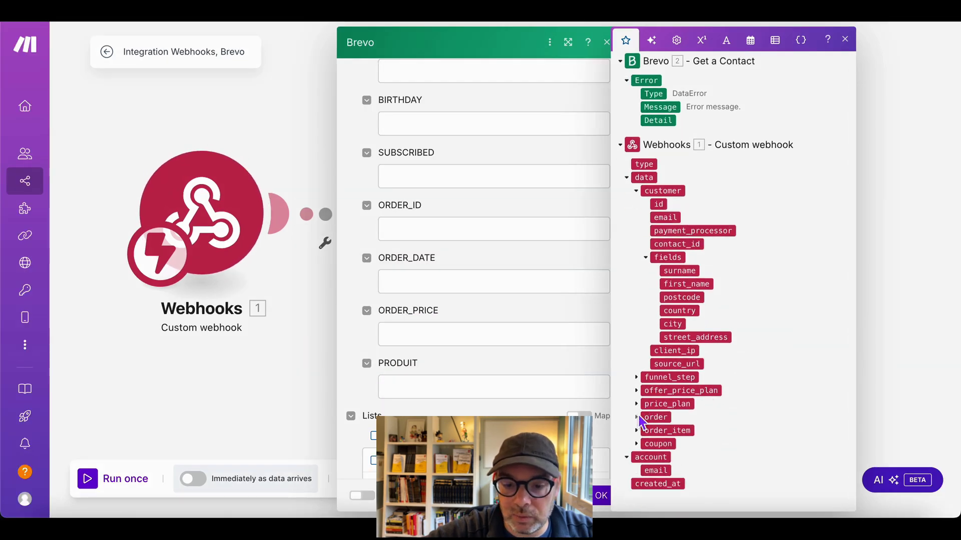
{"action": "left_click", "coordinate": [637, 417]}
{"action": "scroll", "coordinate": [646, 424], "scroll_direction": "down", "scroll_amount": 2}
{"action": "left_click_drag", "start_coordinate": [660, 345], "coordinate": [497, 243]}
{"action": "left_click", "coordinate": [505, 288]}
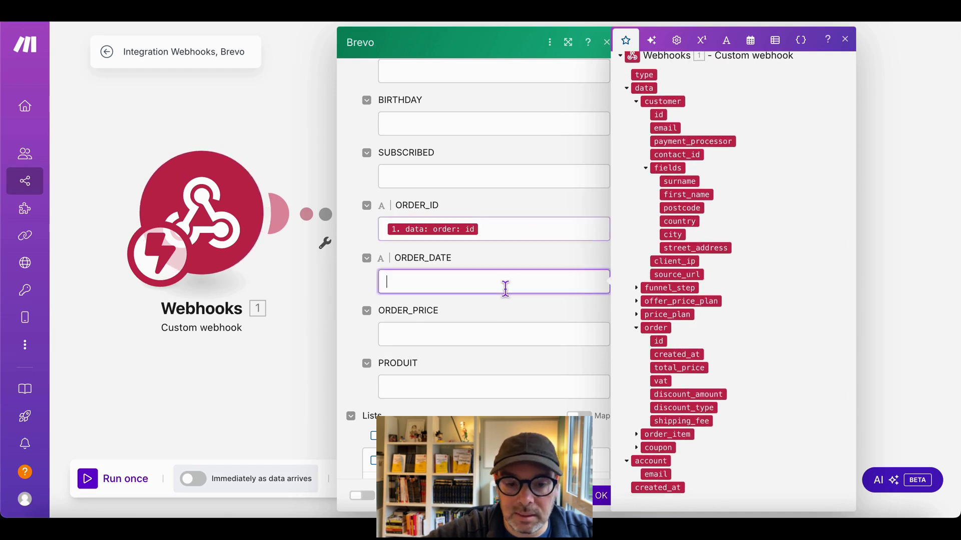
{"action": "left_click", "coordinate": [750, 40]}
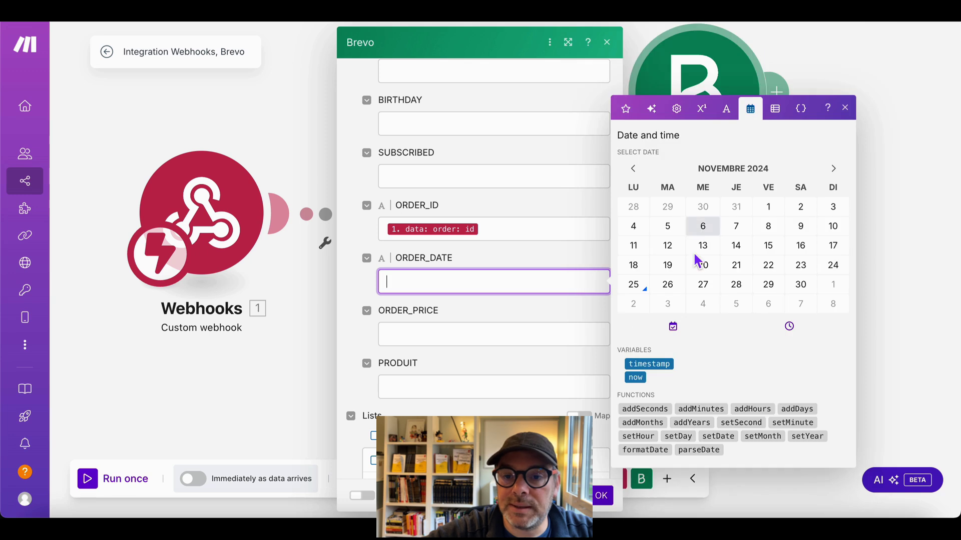
{"action": "left_click", "coordinate": [635, 377]}
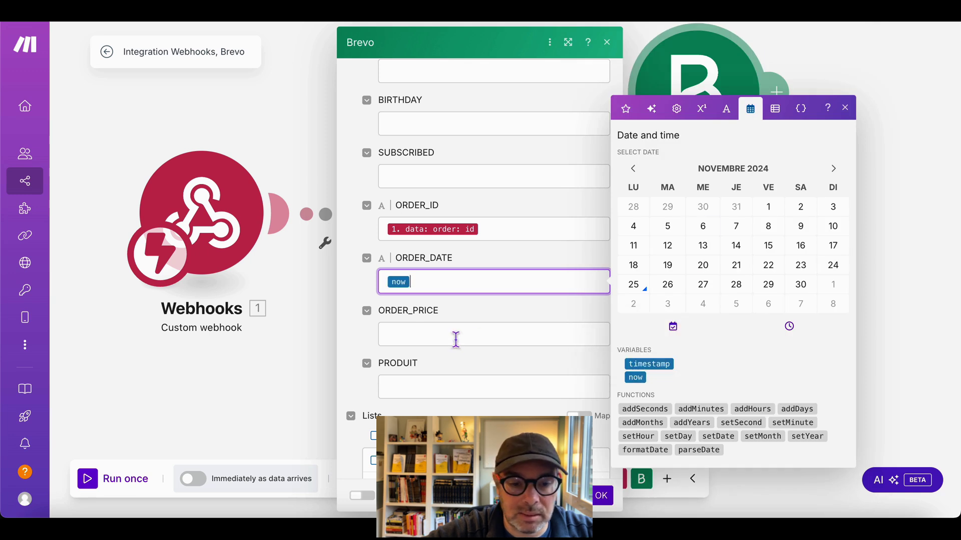
- Map the order total_price into ORDER_PRICE
{"action": "left_click", "coordinate": [456, 339]}
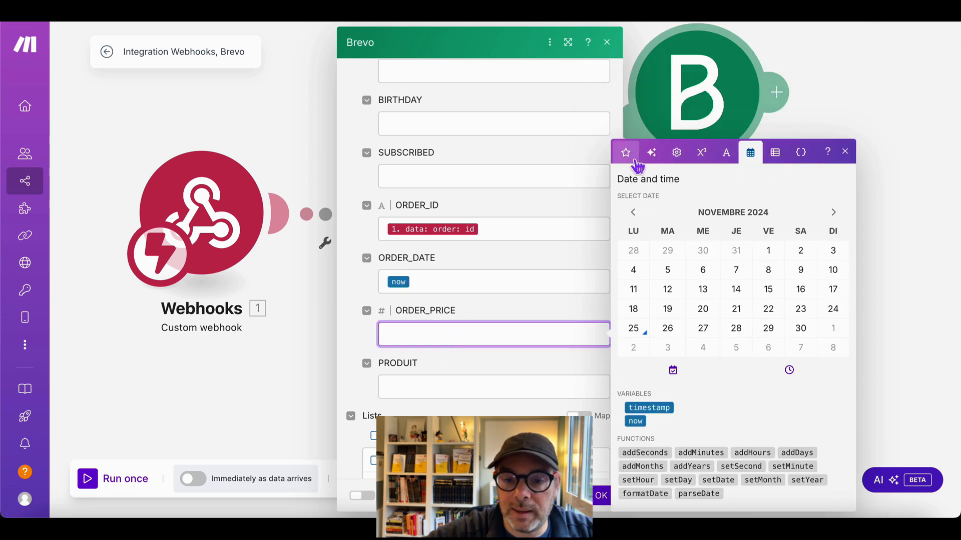
{"action": "left_click", "coordinate": [625, 153]}
{"action": "scroll", "coordinate": [715, 415], "scroll_direction": "down", "scroll_amount": 3}
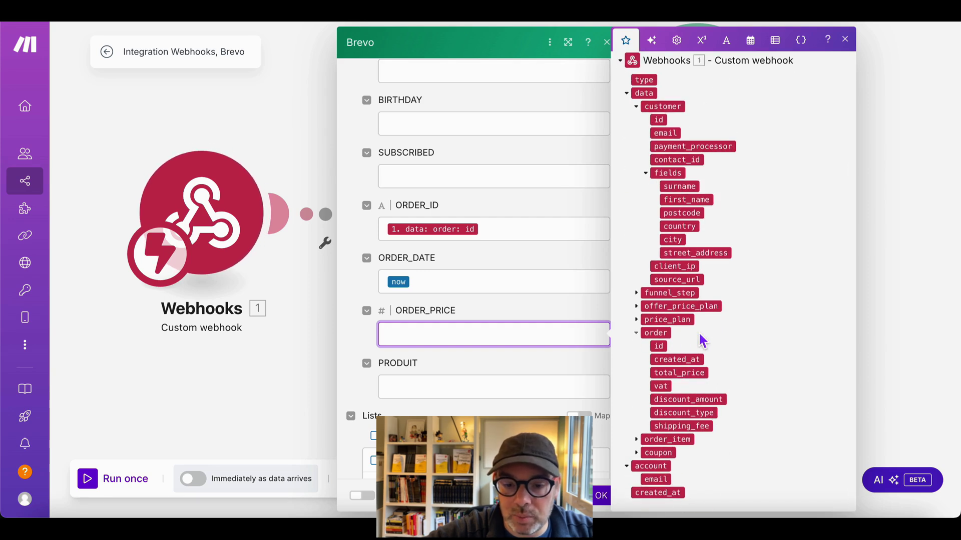
{"action": "left_click", "coordinate": [648, 443]}
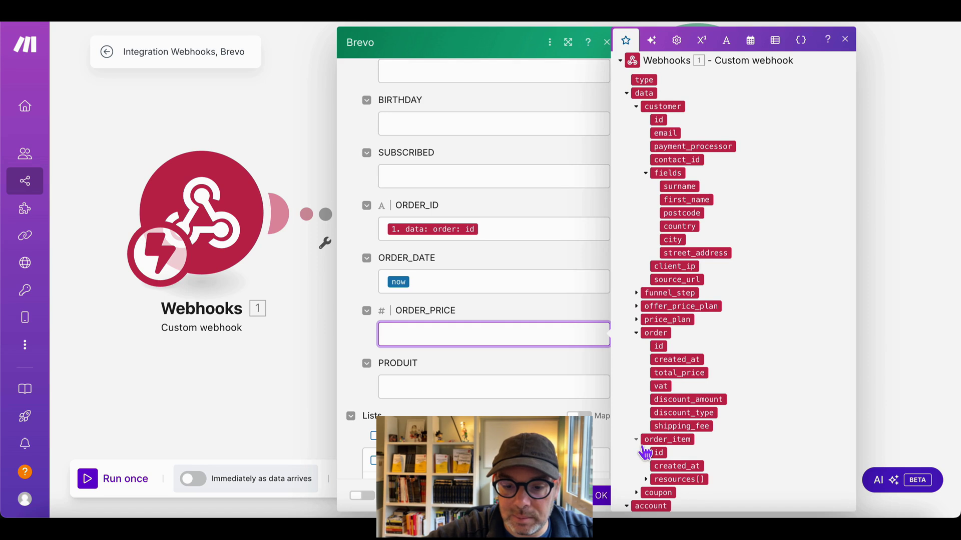
{"action": "left_click", "coordinate": [650, 479]}
{"action": "scroll", "coordinate": [653, 485], "scroll_direction": "down", "scroll_amount": 5}
{"action": "scroll", "coordinate": [653, 484], "scroll_direction": "up", "scroll_amount": 5}
{"action": "left_click", "coordinate": [643, 315]}
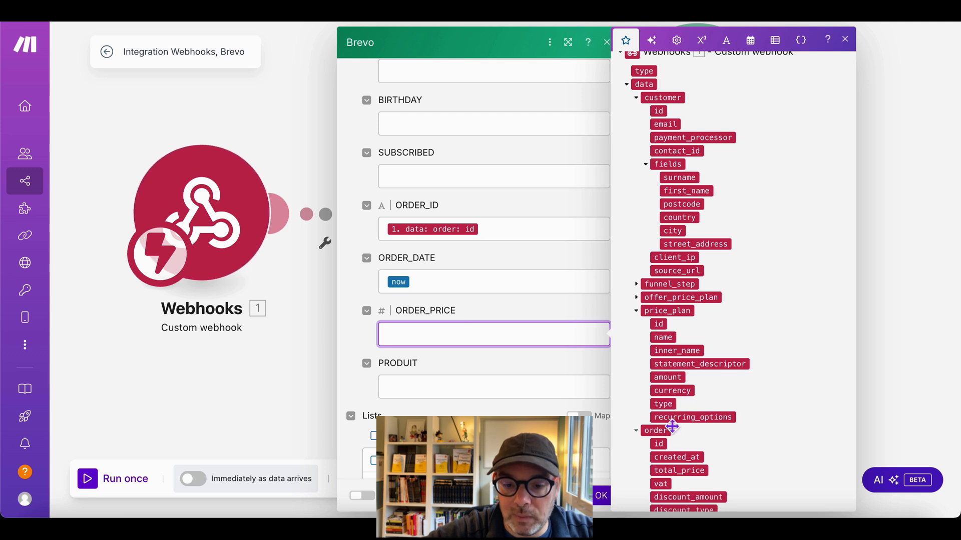
{"action": "left_click", "coordinate": [639, 301]}
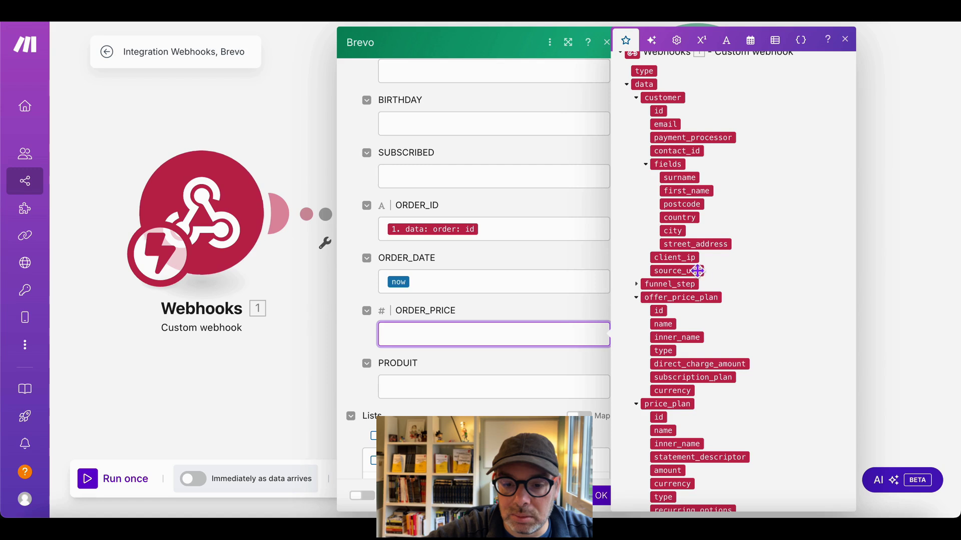
{"action": "scroll", "coordinate": [673, 431], "scroll_direction": "down", "scroll_amount": 3}
{"action": "scroll", "coordinate": [672, 430], "scroll_direction": "up", "scroll_amount": 2}
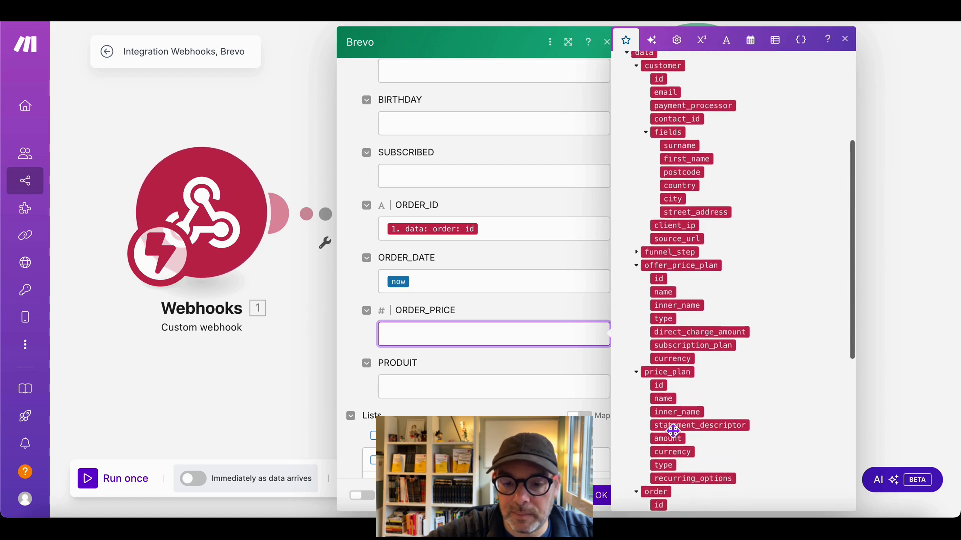
{"action": "scroll", "coordinate": [673, 430], "scroll_direction": "down", "scroll_amount": 5}
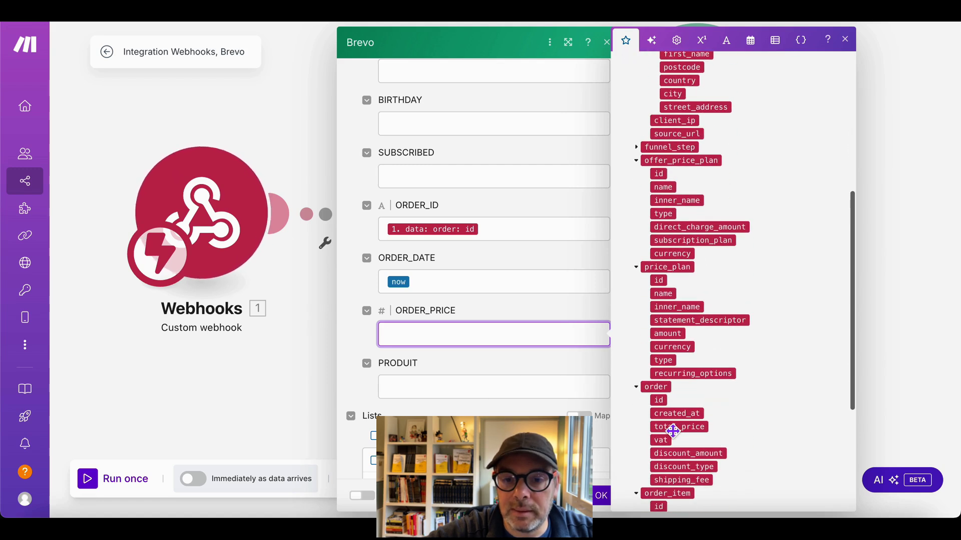
{"action": "scroll", "coordinate": [672, 430], "scroll_direction": "down", "scroll_amount": 1}
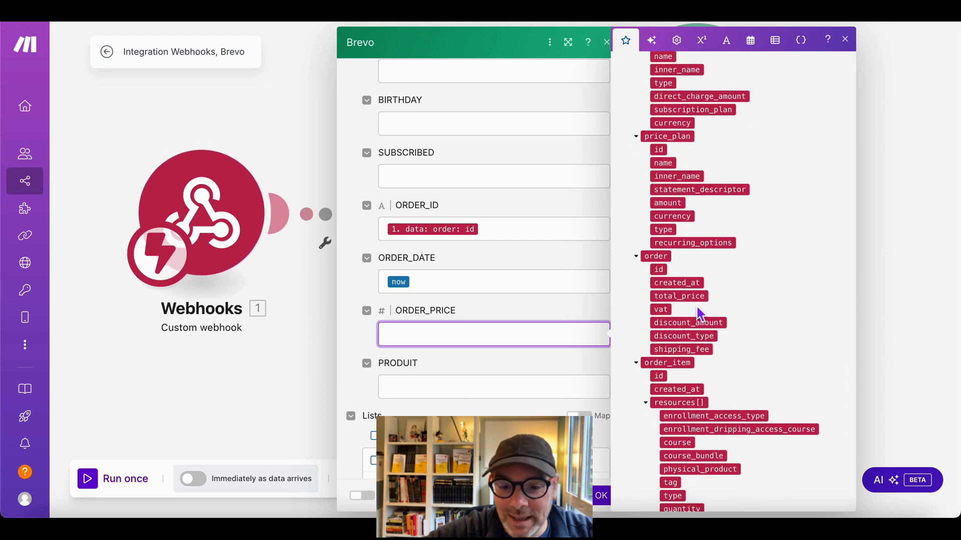
{"action": "left_click_drag", "start_coordinate": [694, 300], "coordinate": [456, 338]}
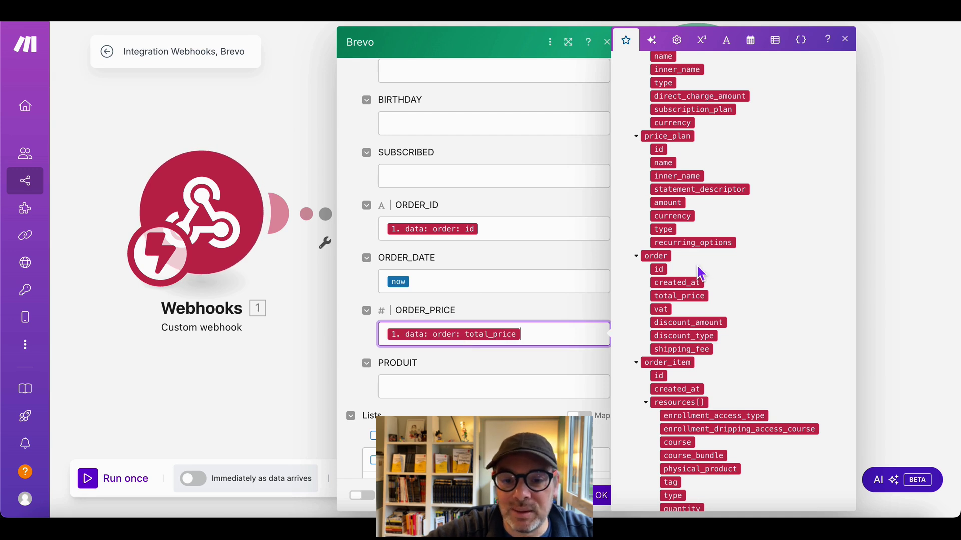
- Map the offer_price_plan name into PRODUIT and tick the Prospects - Clients - SIO list
{"action": "scroll", "coordinate": [700, 273], "scroll_direction": "up", "scroll_amount": 1}
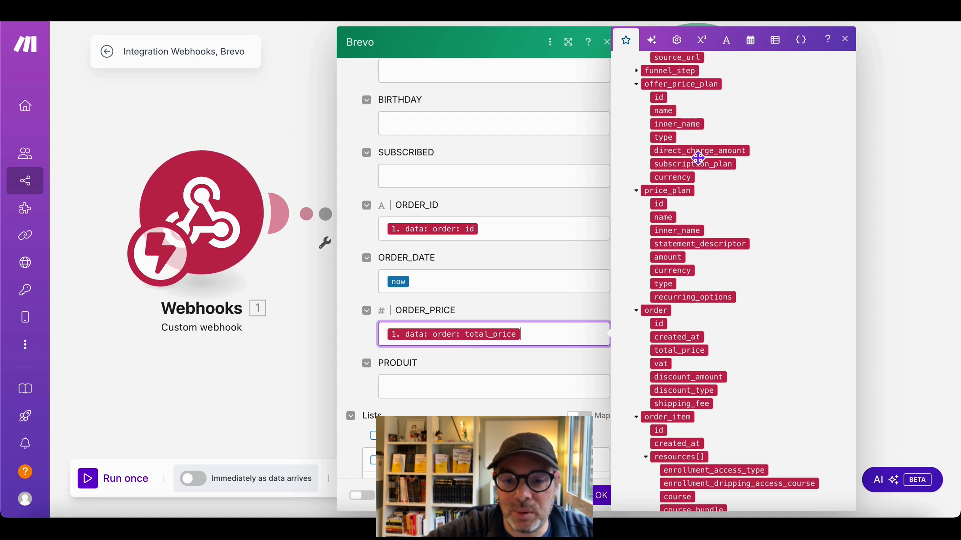
{"action": "left_click_drag", "start_coordinate": [673, 117], "coordinate": [413, 398]}
{"action": "scroll", "coordinate": [411, 398], "scroll_direction": "down", "scroll_amount": 3}
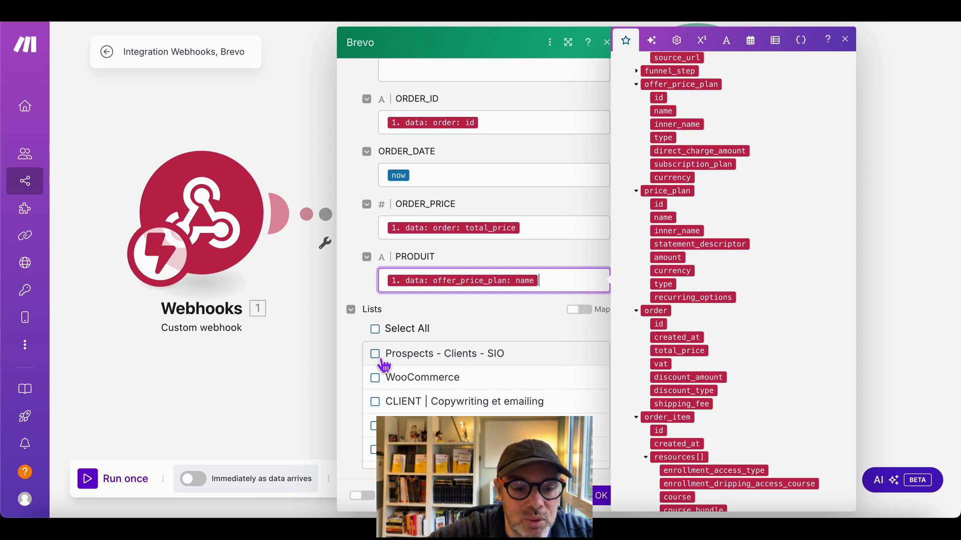
{"action": "left_click", "coordinate": [380, 359]}
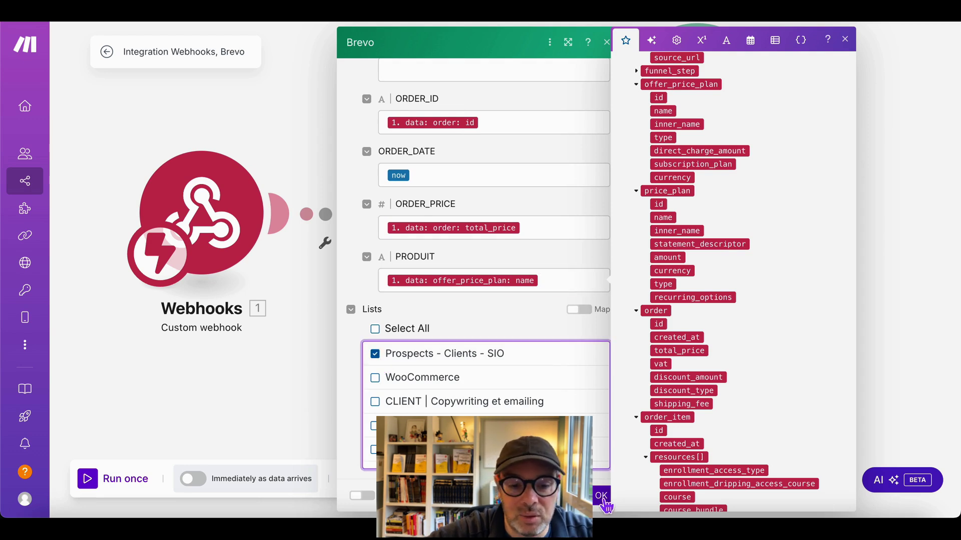
- Confirm Create a Contact, then save the scenario changes on leaving for the Scenarios list
{"action": "left_click", "coordinate": [601, 495]}
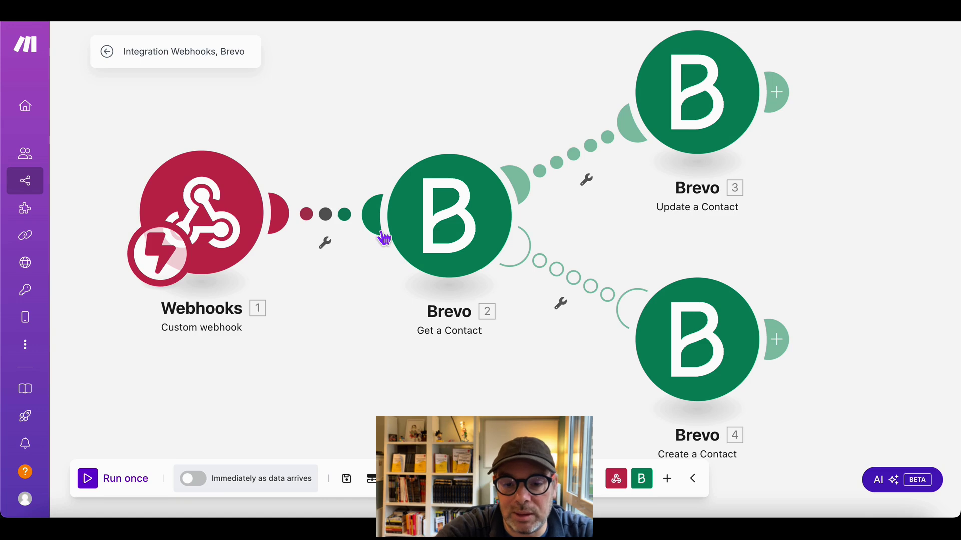
{"action": "mouse_move", "coordinate": [5, 199]}
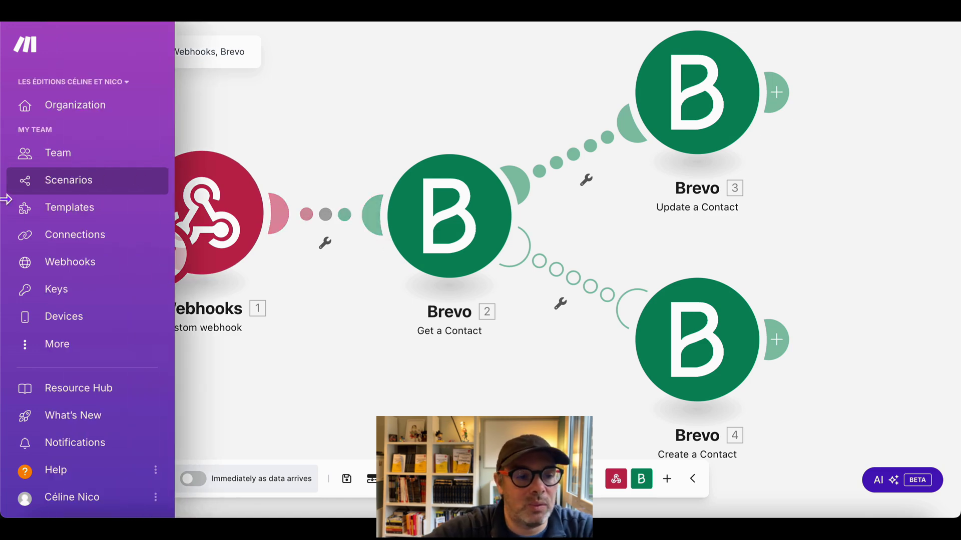
{"action": "left_click", "coordinate": [103, 194]}
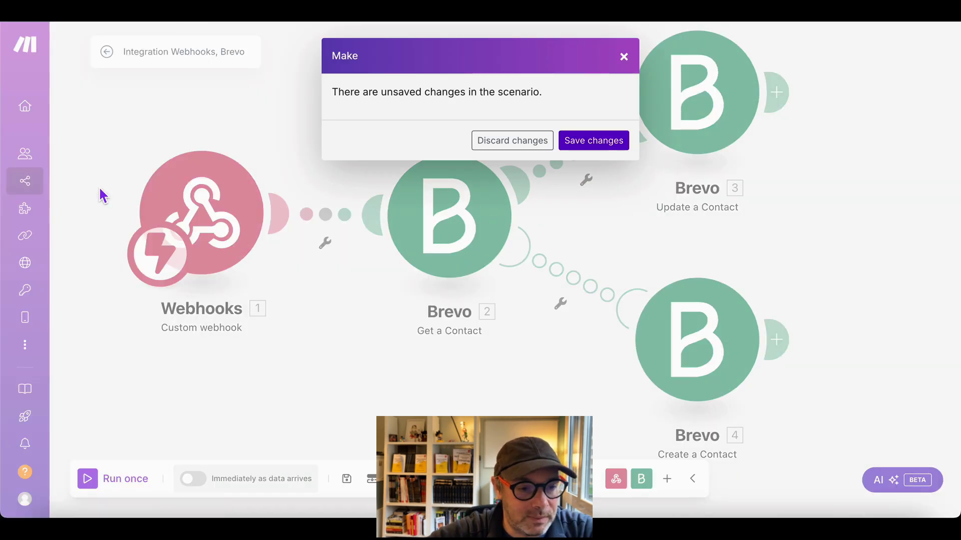
{"action": "left_click", "coordinate": [594, 142]}
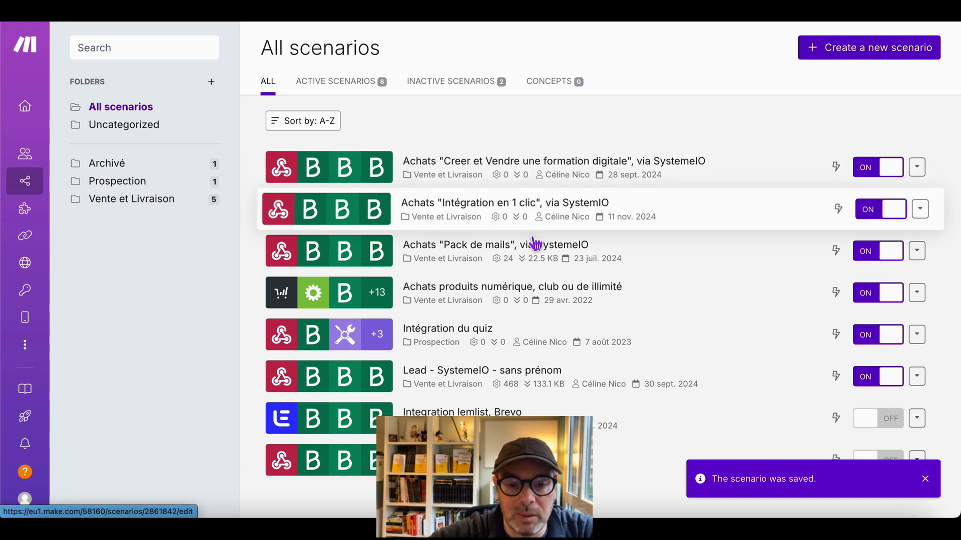
- Open the Achats "Pack de mails", via SystemeIO scenario and view its 17 Nov 2024 23:27:11 run
{"action": "left_click", "coordinate": [549, 258]}
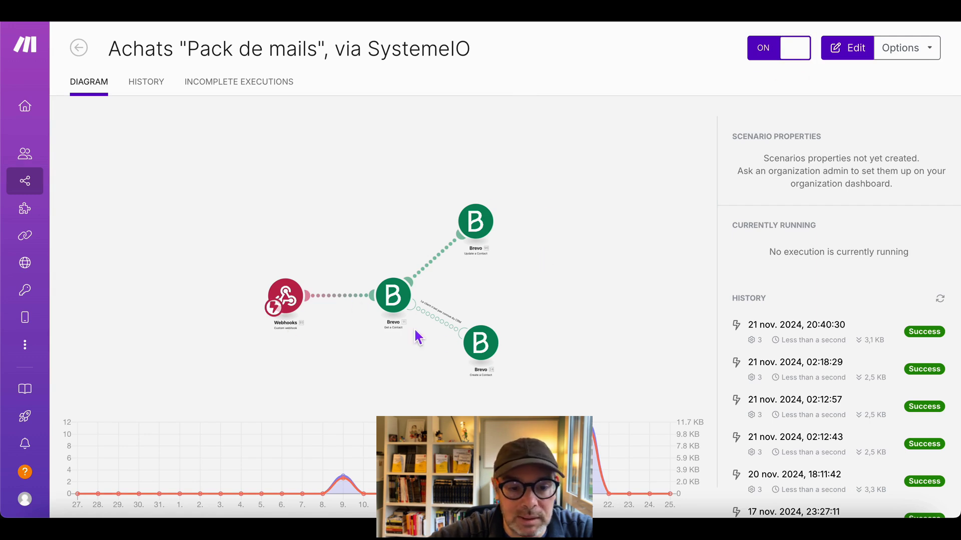
{"action": "left_click", "coordinate": [832, 338]}
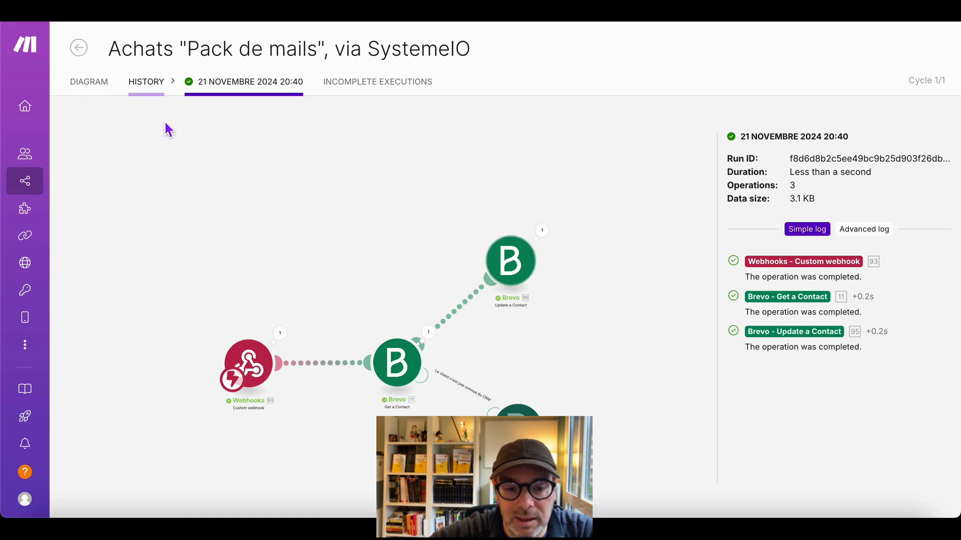
{"action": "left_click", "coordinate": [148, 84]}
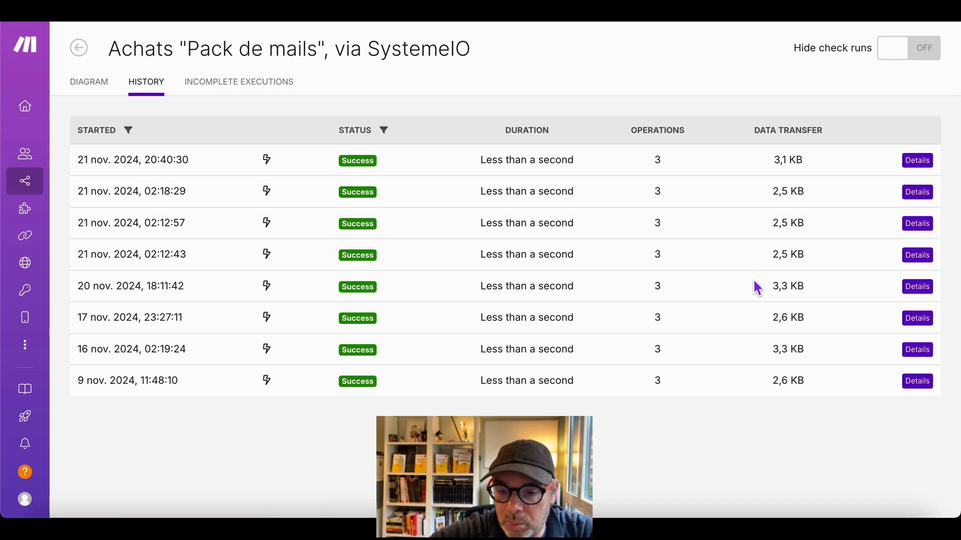
{"action": "left_click", "coordinate": [919, 319]}
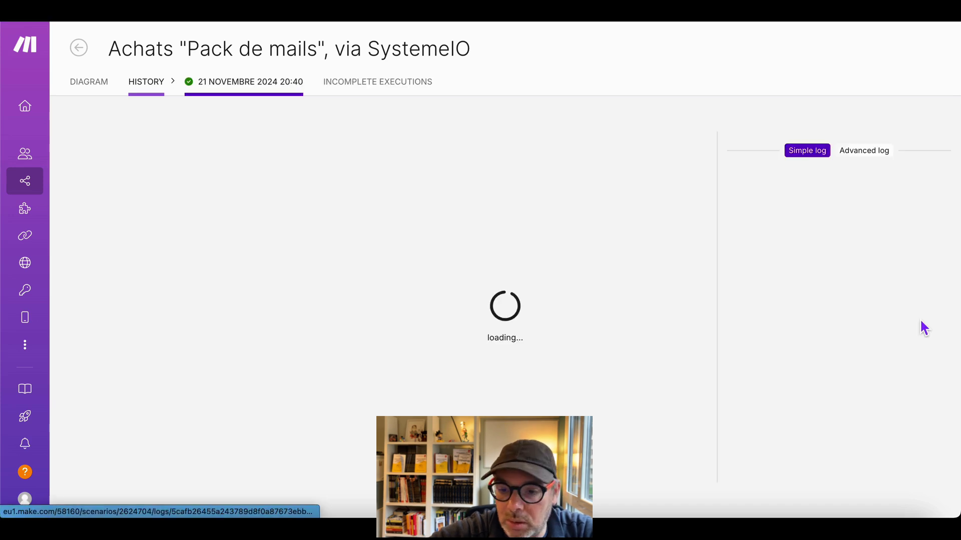